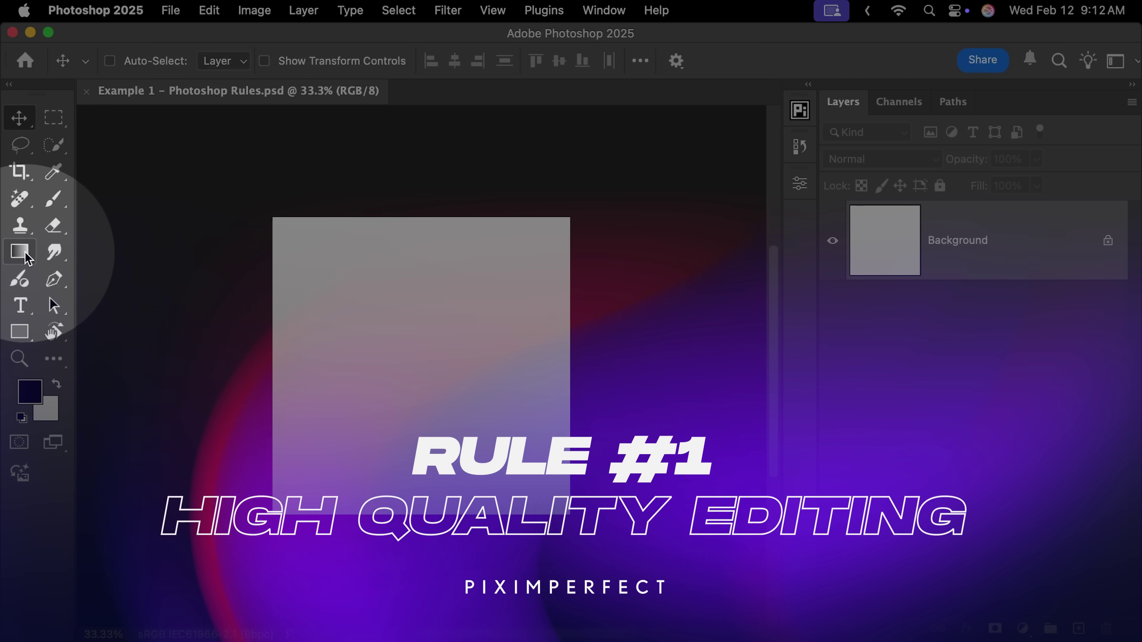
- Draw a horizontal black-to-white linear gradient fill that extends far beyond both sides of the canvas, about 732% in scale
click(19, 252)
scroll(369, 287, down, 5)
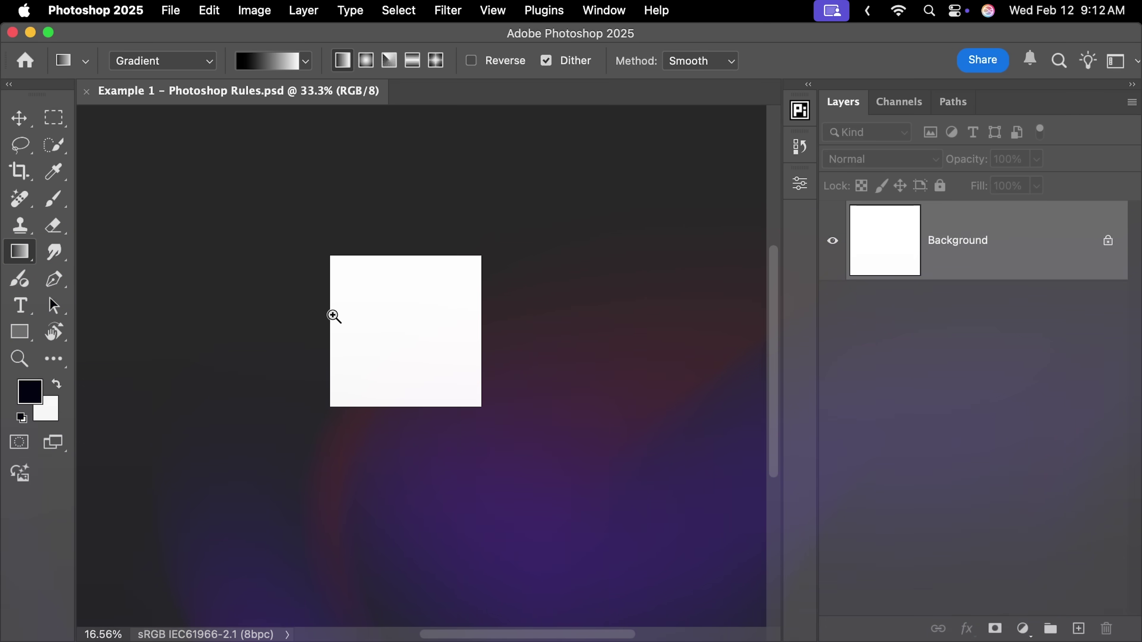
drag(644, 317, 93, 315)
scroll(392, 352, up, 9)
scroll(392, 351, up, 3)
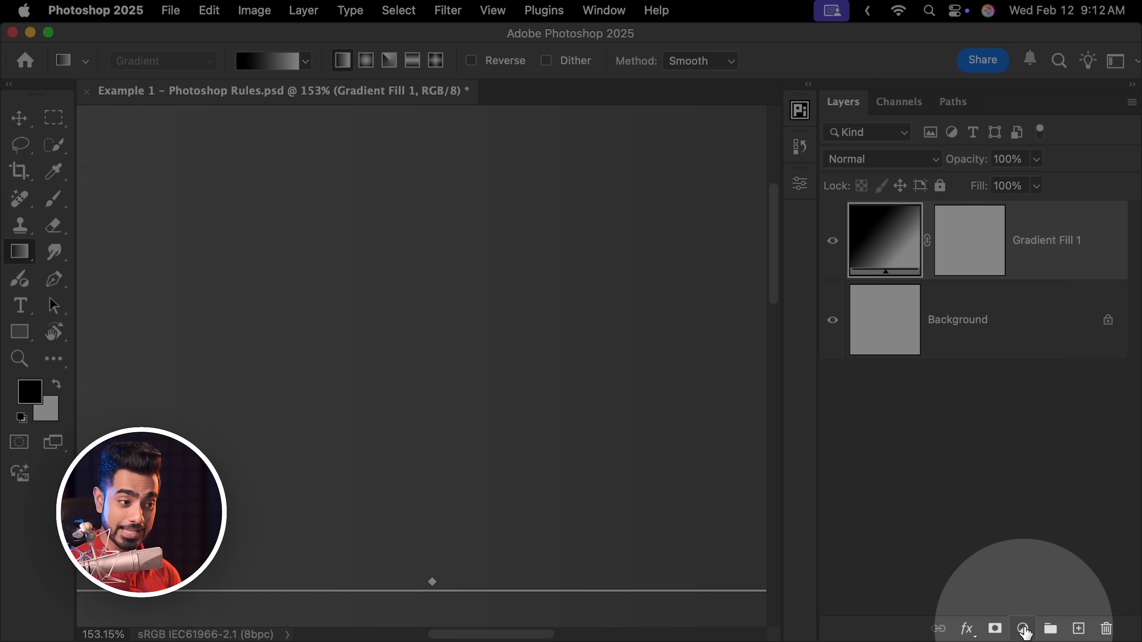
- Add a Curves adjustment layer above the gradient, setting the white point to input 116 and moving the black point close to it
click(1023, 629)
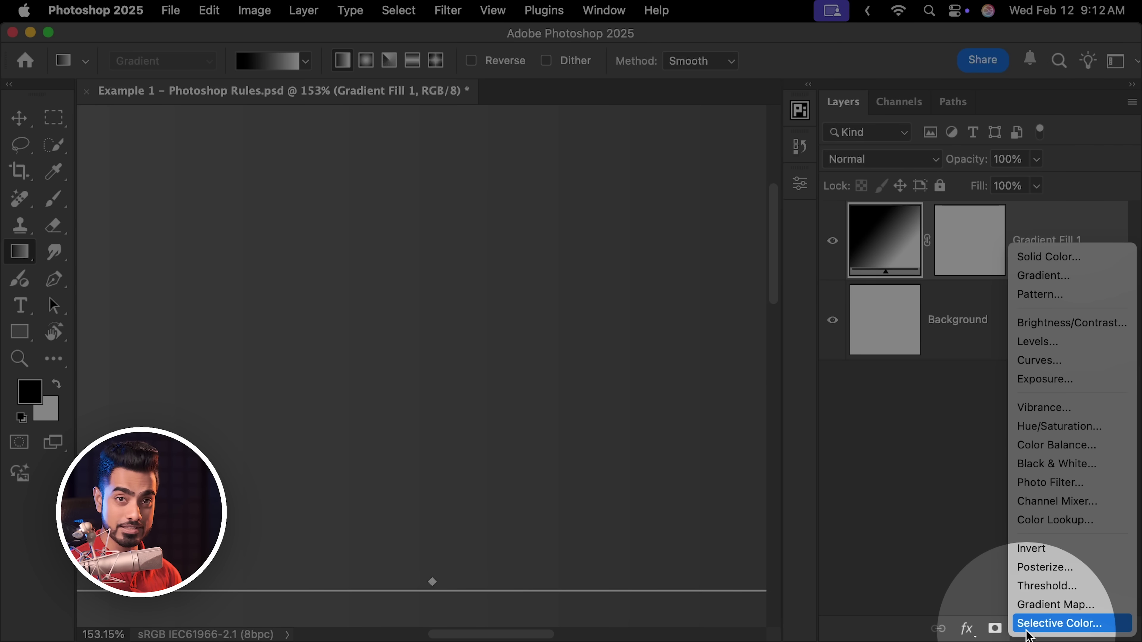
click(1066, 363)
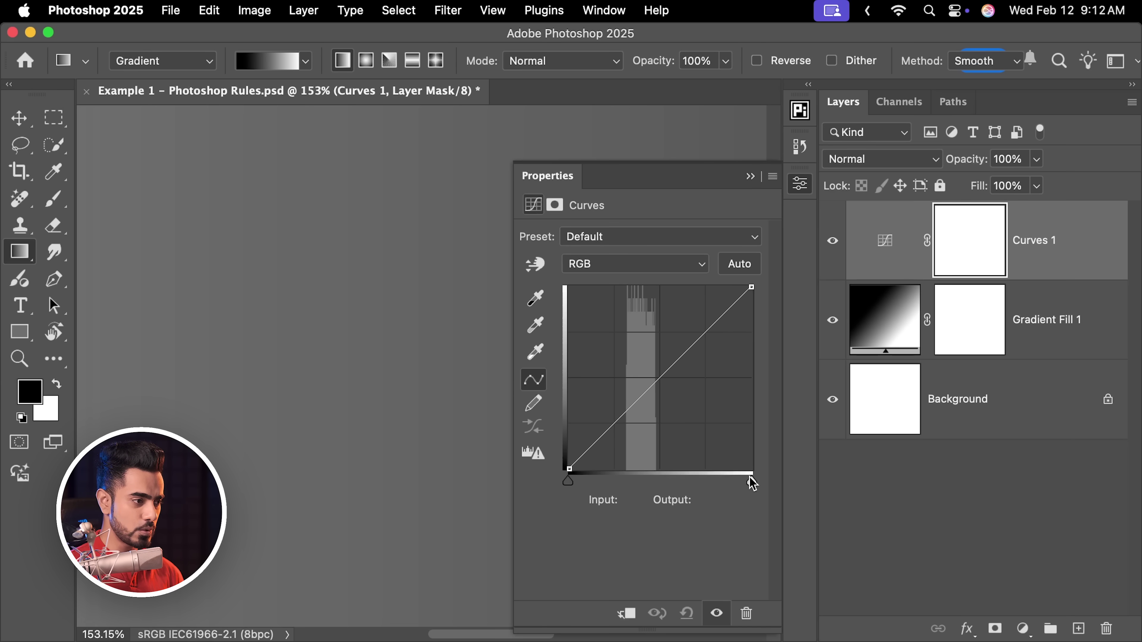
drag(752, 482, 665, 479)
drag(568, 490, 655, 488)
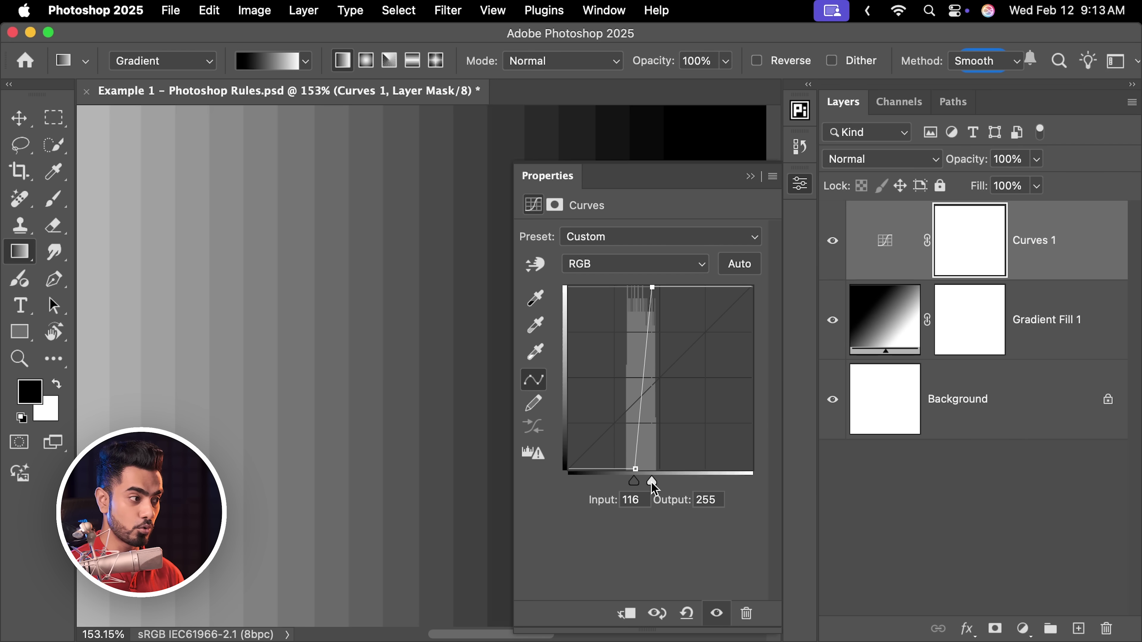
drag(655, 181, 777, 220)
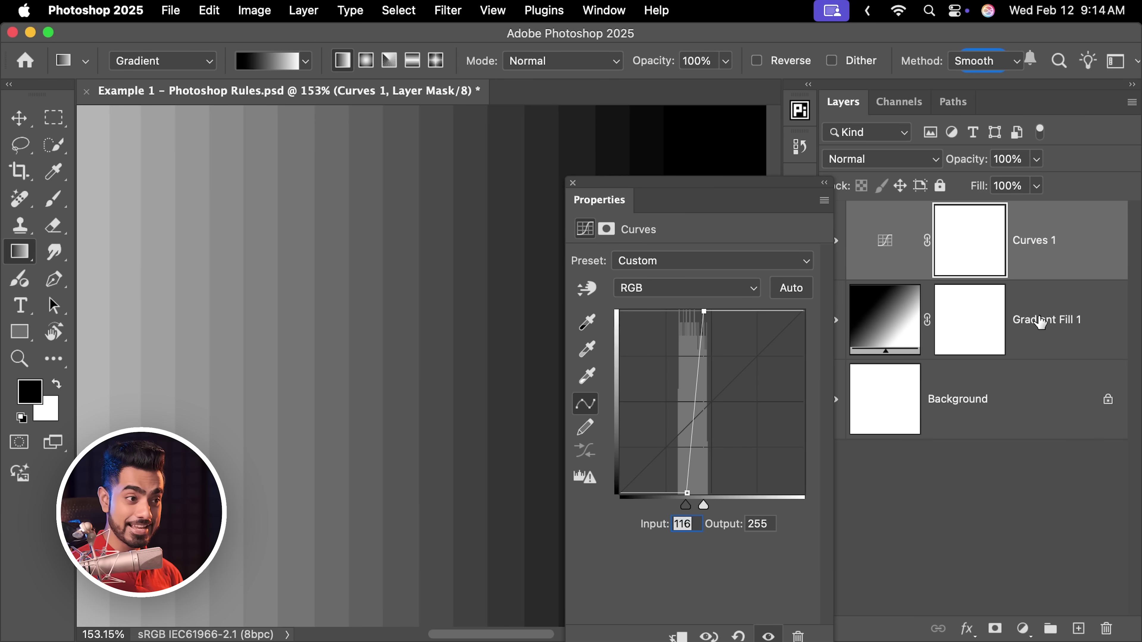
- Enable Dither on the Gradient Fill 1 layer
click(1059, 342)
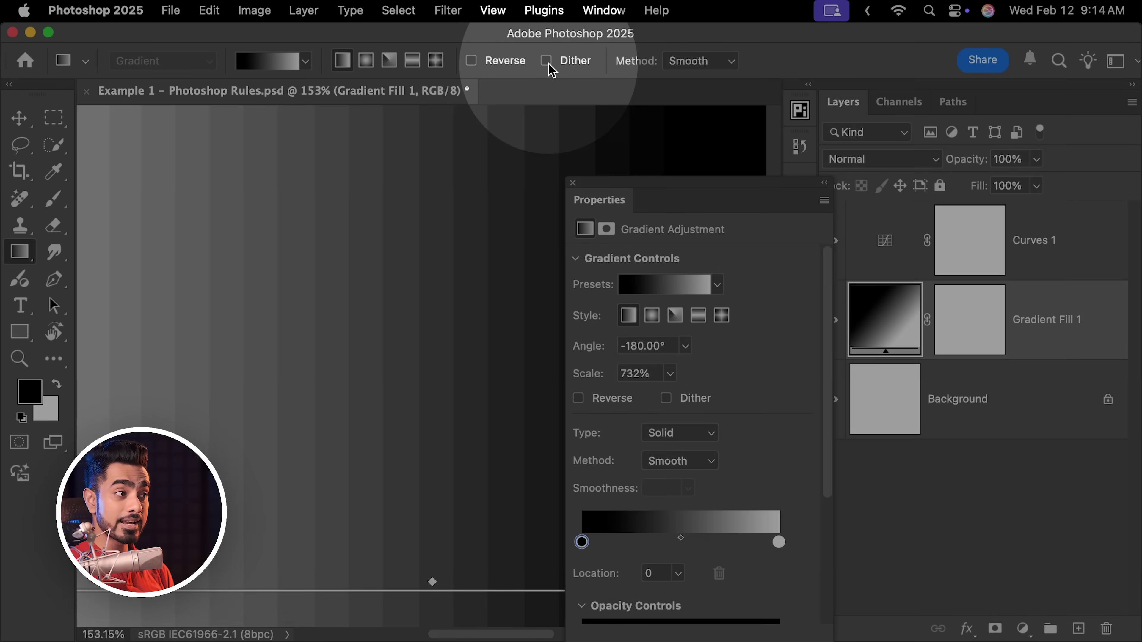
click(546, 60)
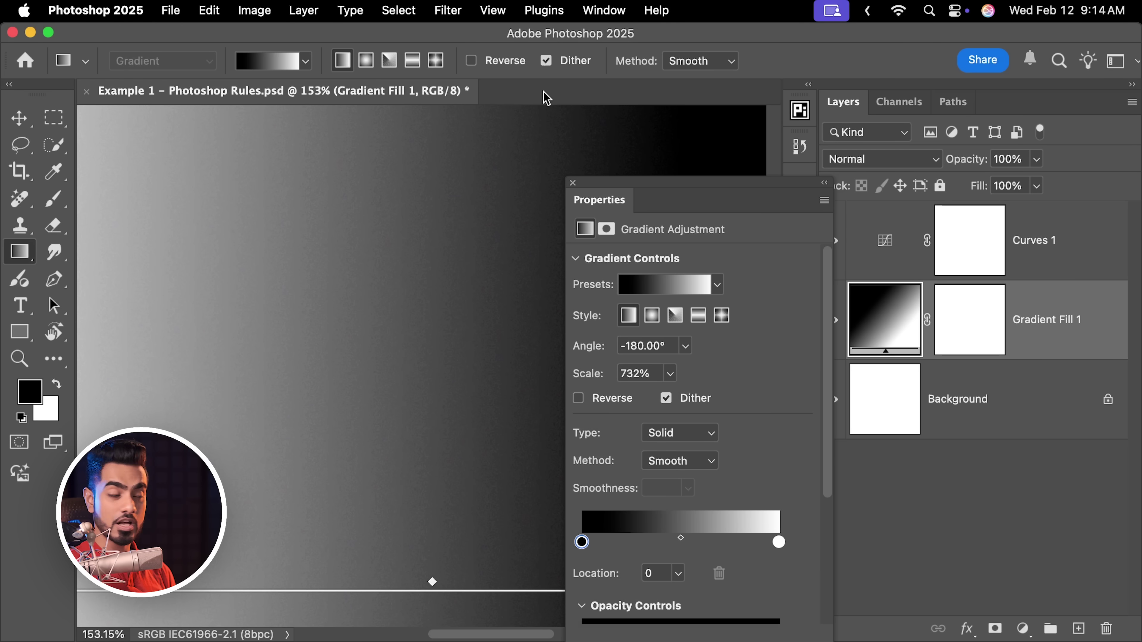
scroll(459, 265, up, 5)
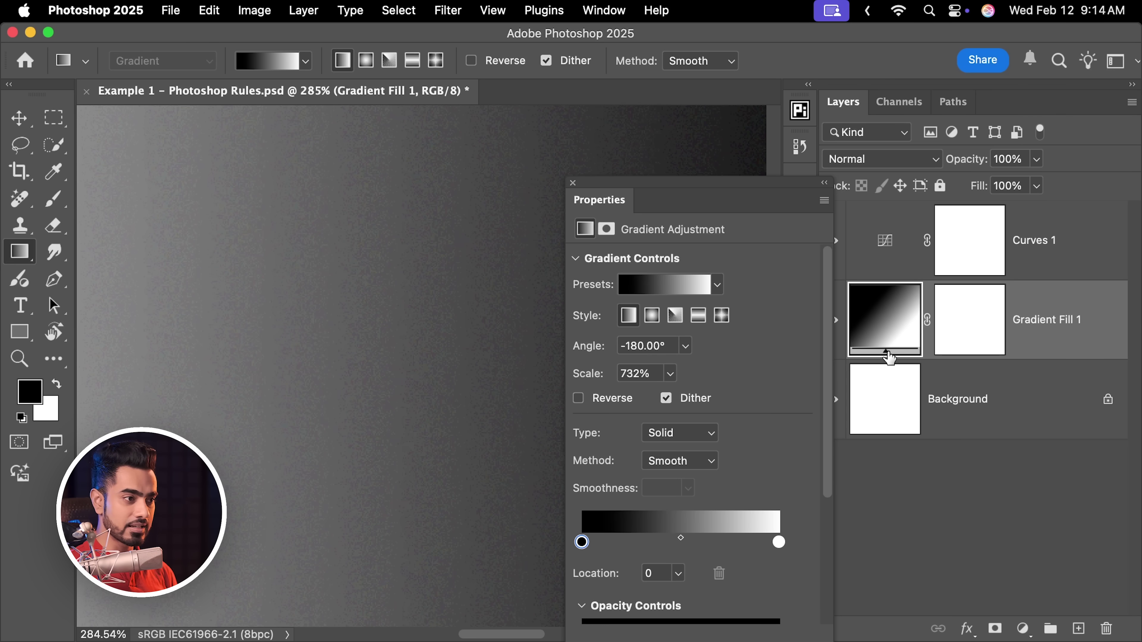
- Steepen the Curves 1 adjustment further by bringing the white point closer to the black point at input 98
click(887, 243)
scroll(428, 319, down, 5)
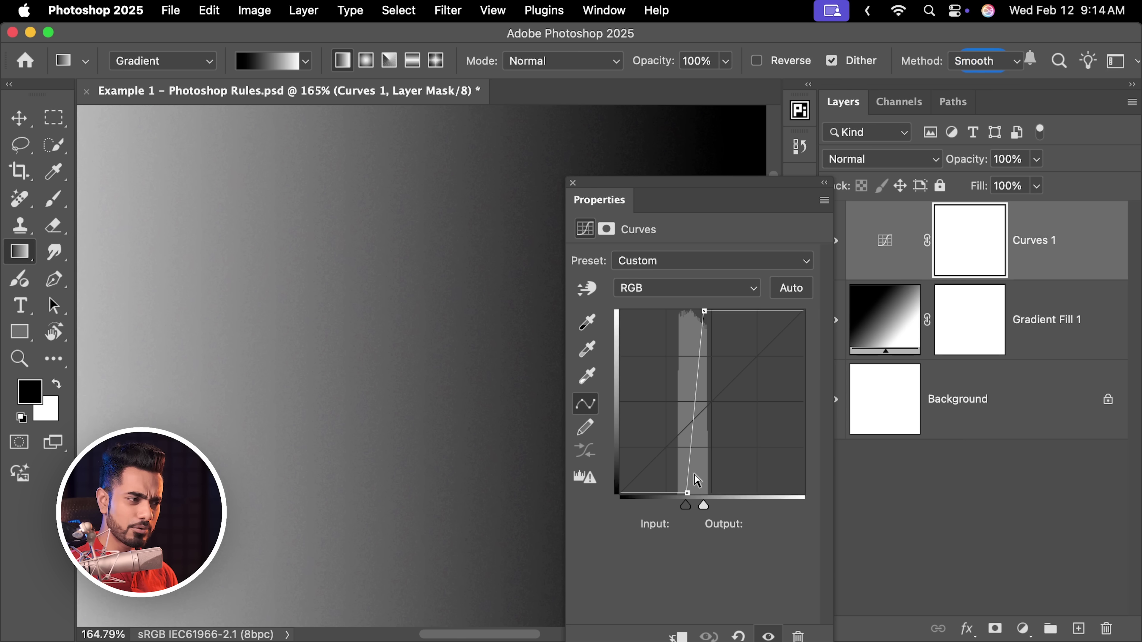
drag(703, 505, 690, 505)
scroll(343, 429, up, 3)
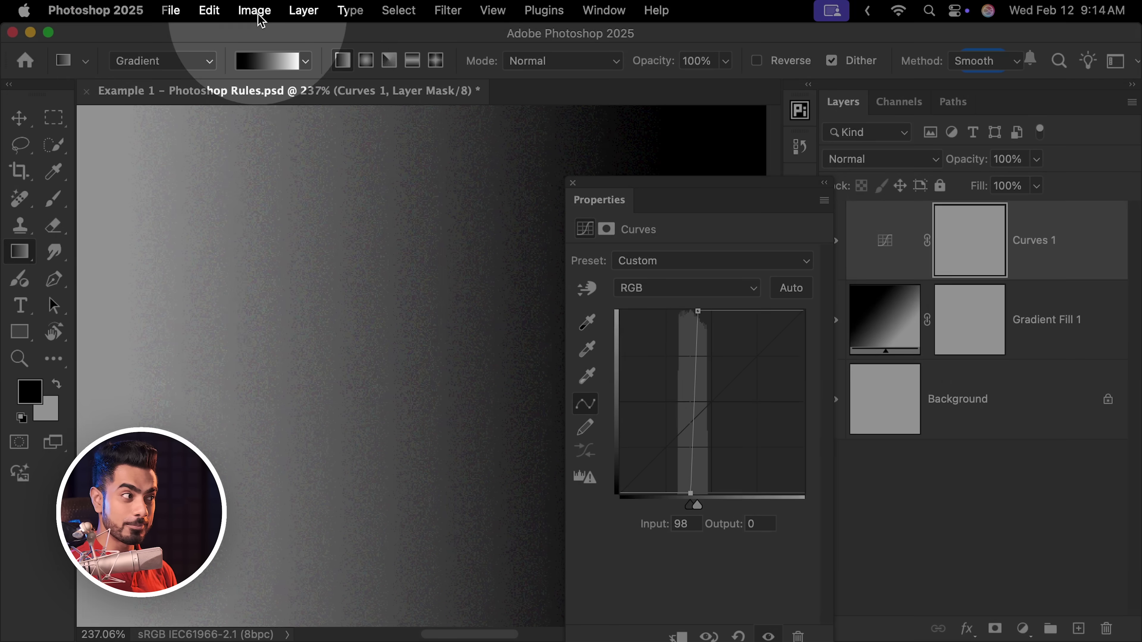
- Convert the gradient document to 16 Bits/Channel
click(255, 10)
mouse_move(278, 34)
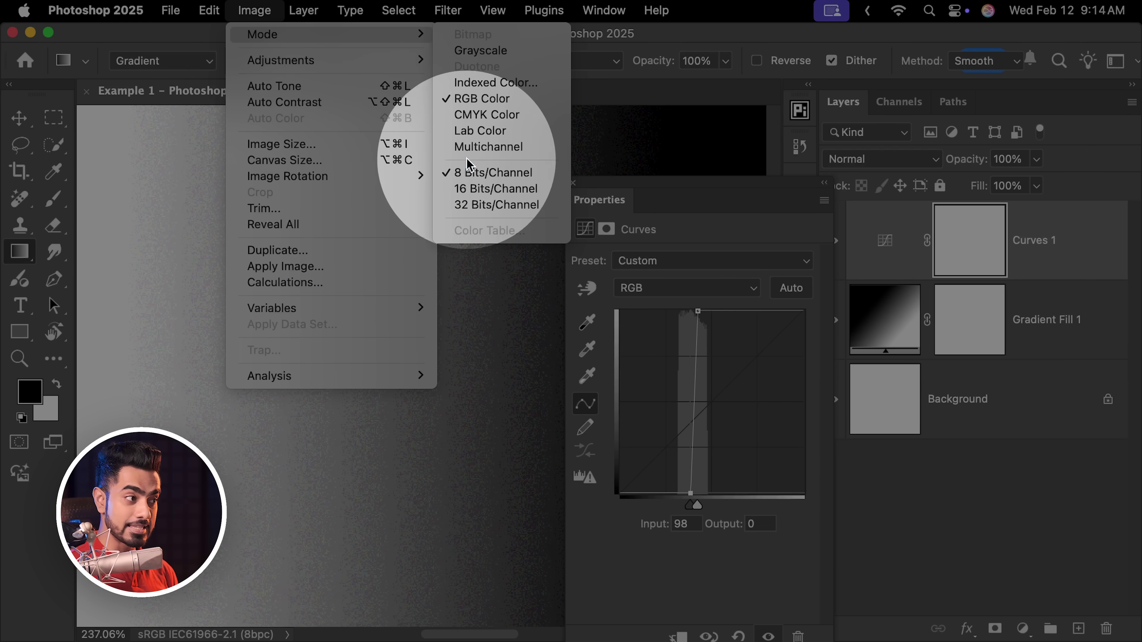
click(471, 188)
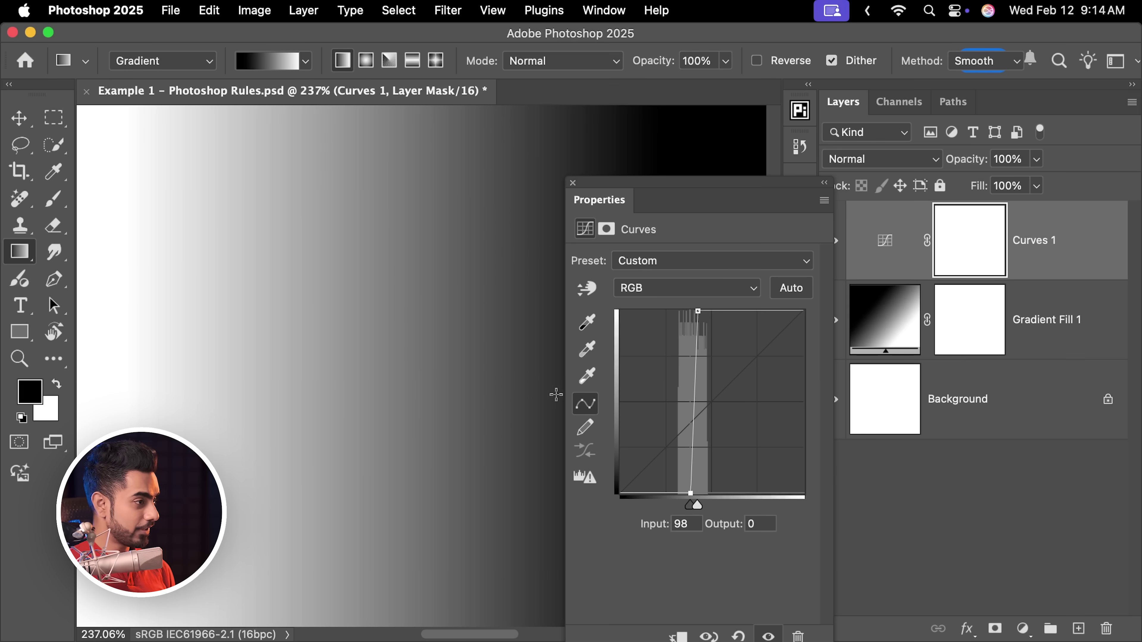
scroll(382, 342, down, 3)
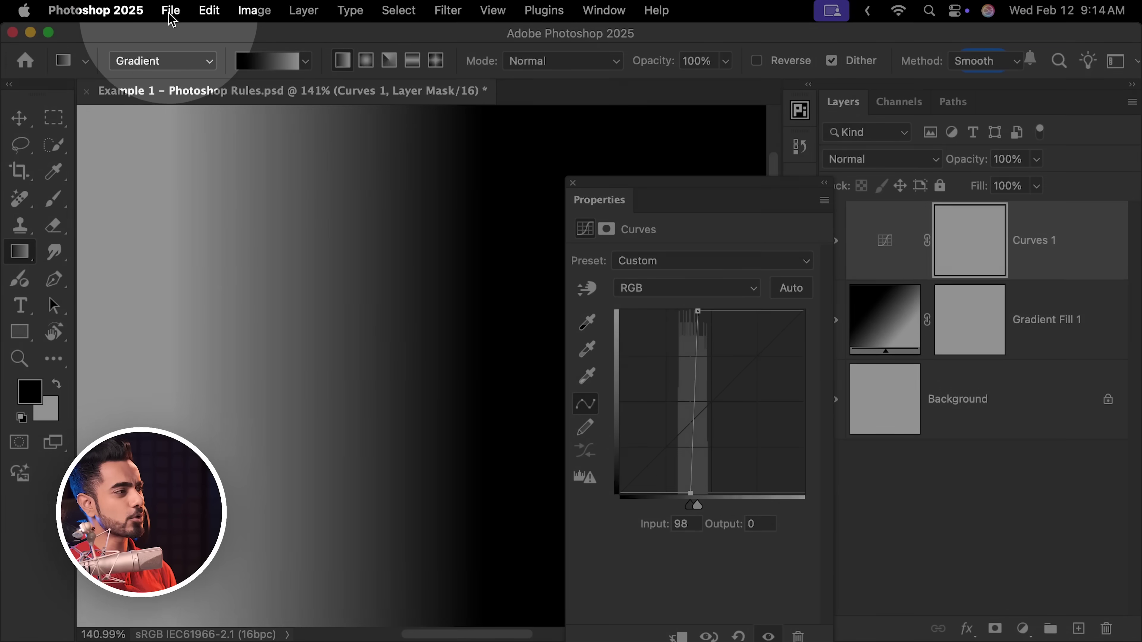
- Open the Export As dialog for the 16-bit gradient document
click(169, 11)
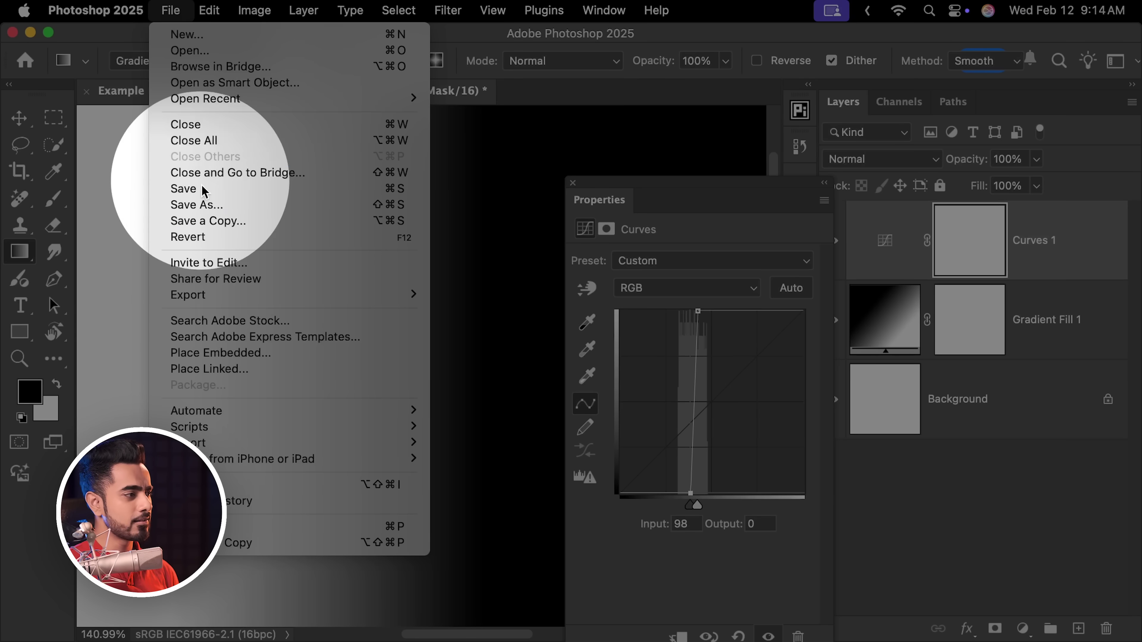
mouse_move(231, 302)
click(481, 312)
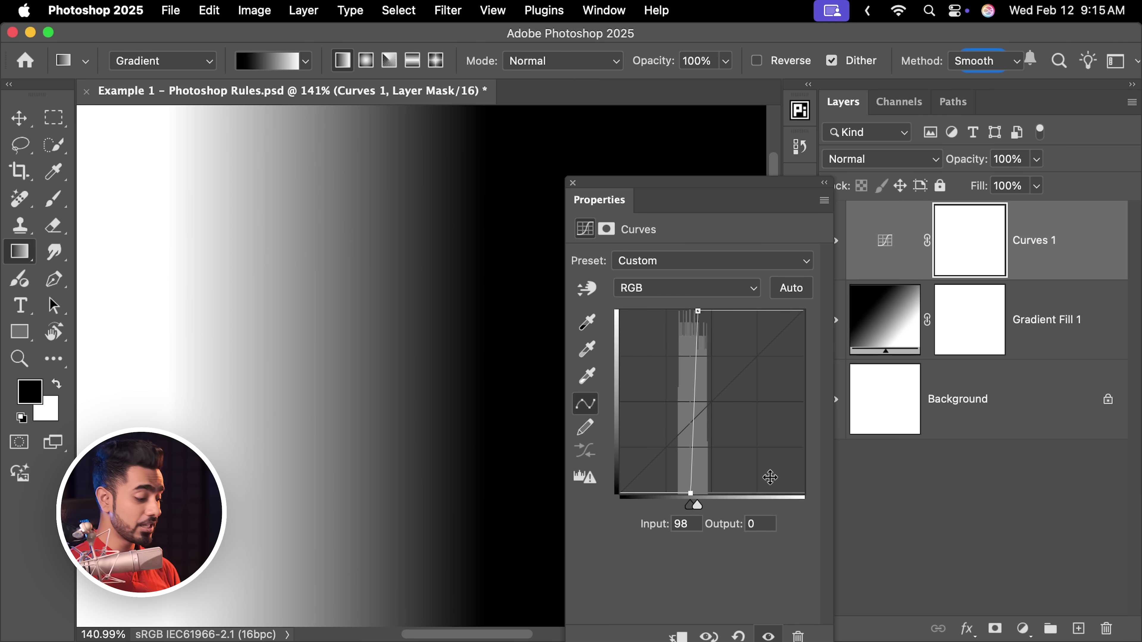
- Stamp all visible layers into a new layer above Curves 1 and convert the document to 8 Bits/Channel
drag(743, 193, 680, 197)
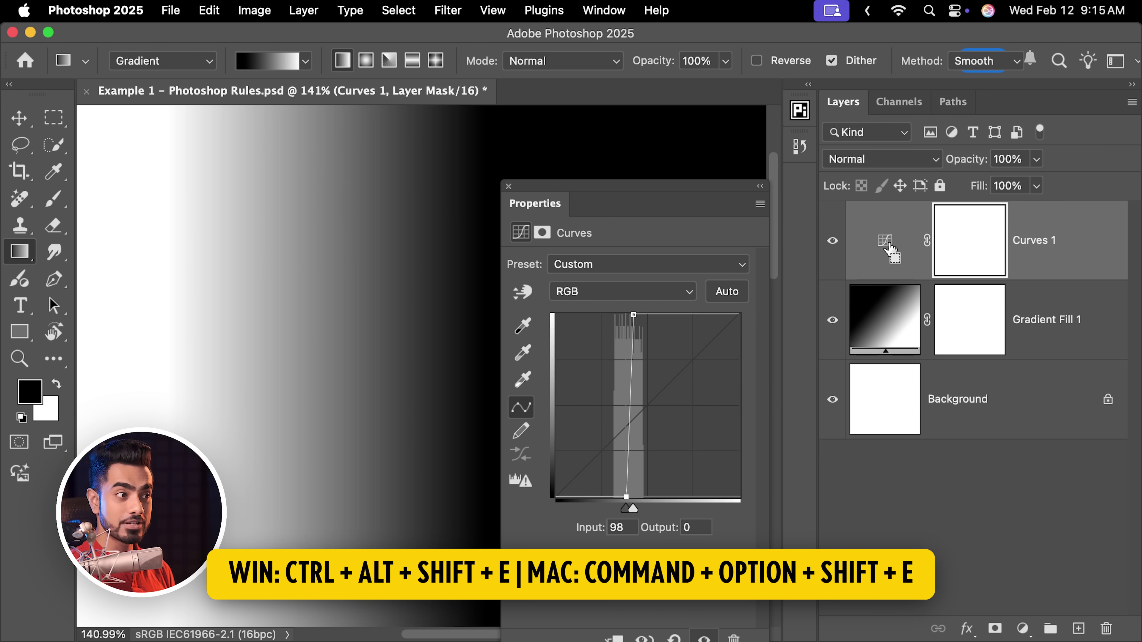
key(alt+shift+super+e)
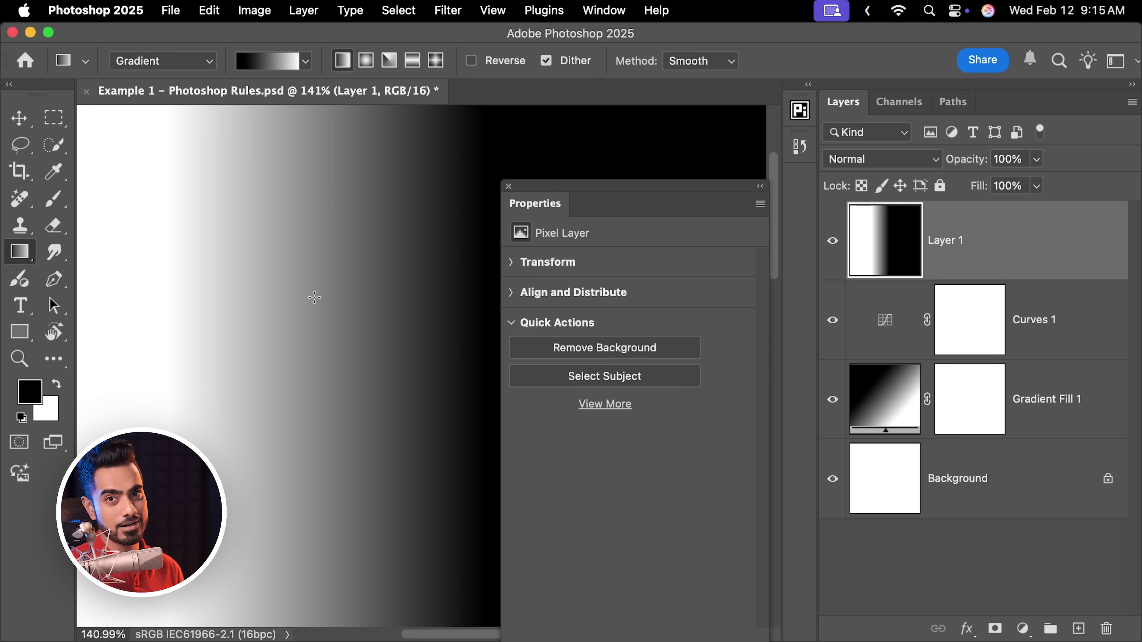
click(265, 18)
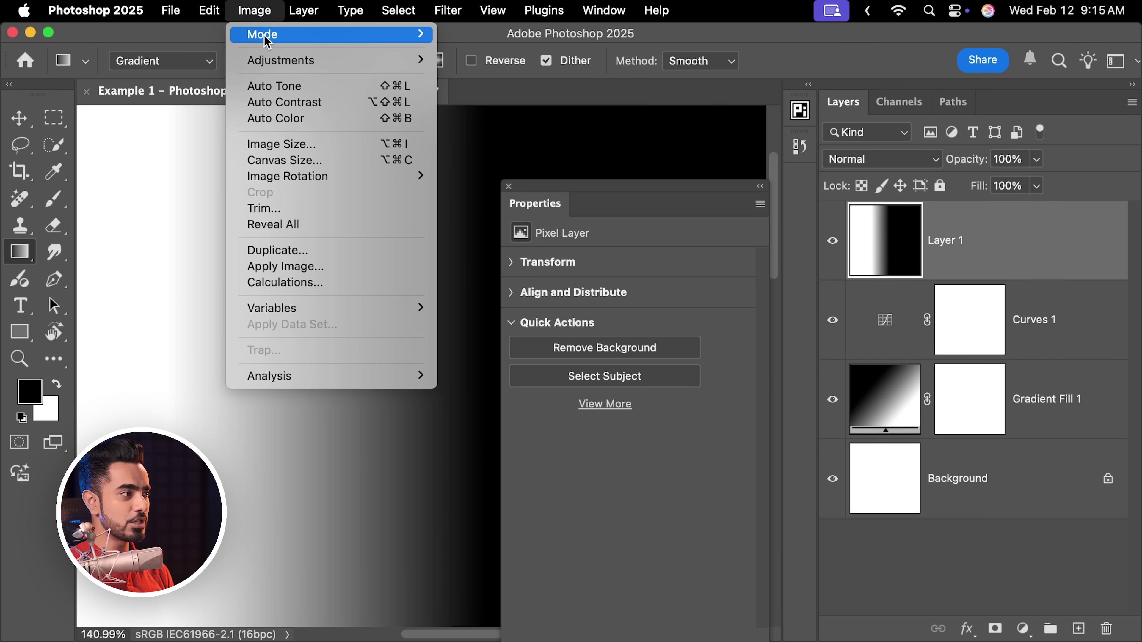
mouse_move(382, 35)
click(515, 175)
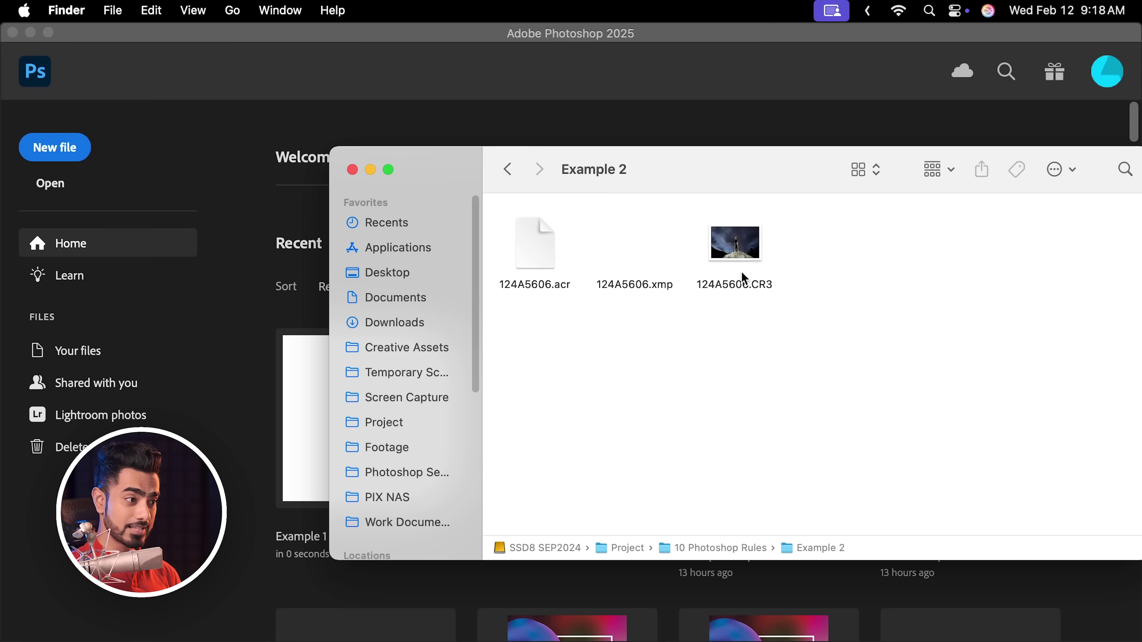
- Open 124A5606.CR3 from the Example 2 folder in Photoshop through Camera Raw, keeping its existing adjustments
drag(744, 279, 487, 132)
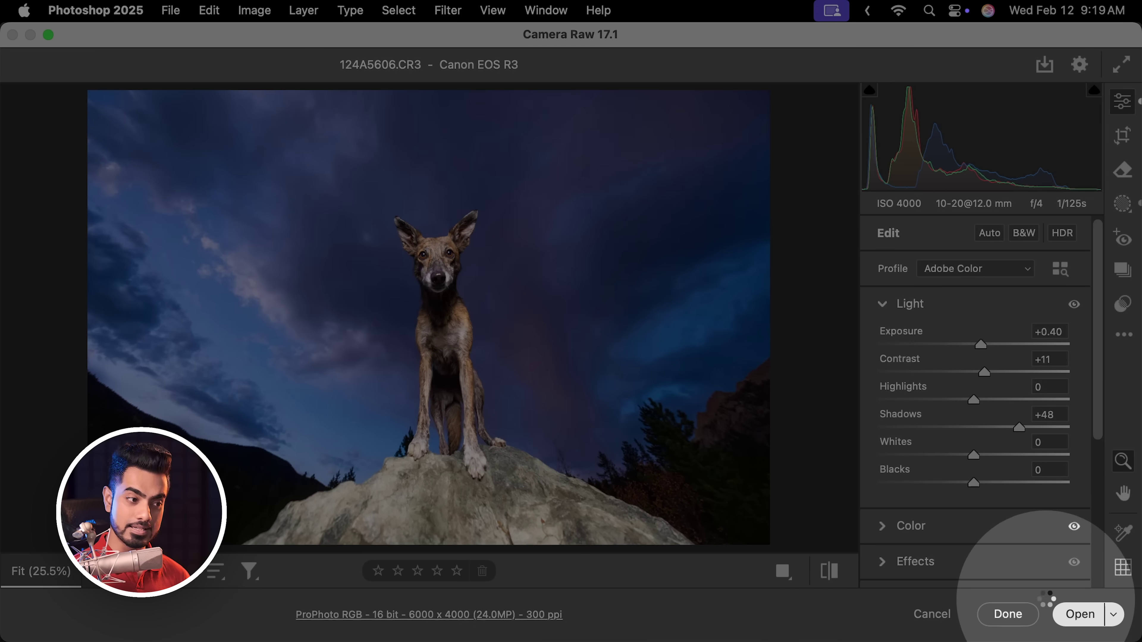
click(1081, 614)
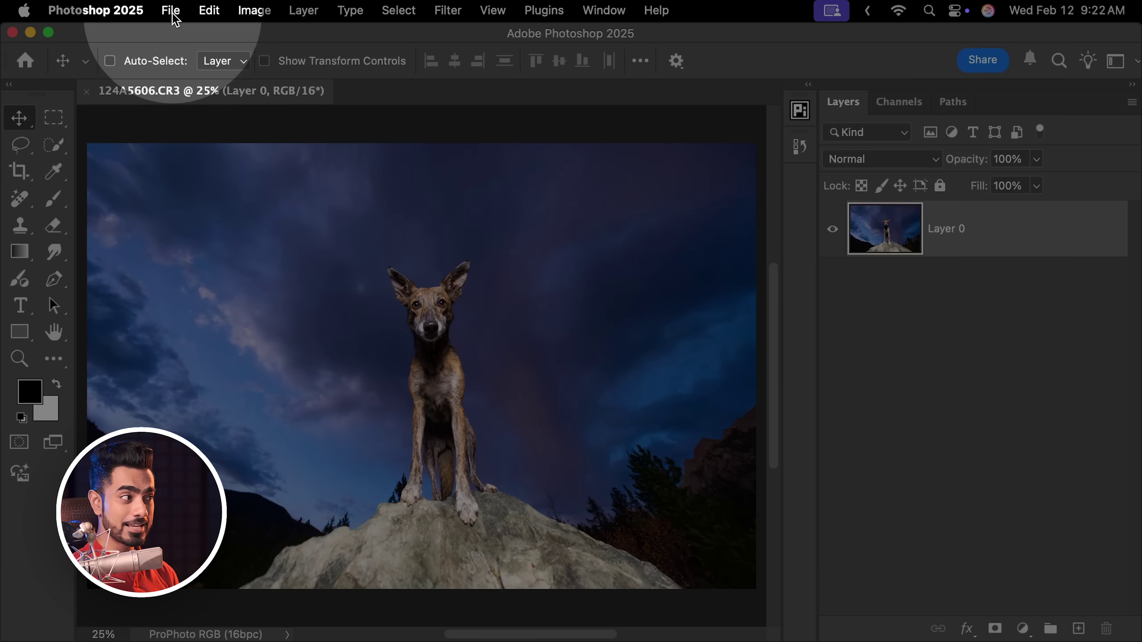
- Examine the dog photo's colors in an enlarged Export As preview at 25%, and leave without exporting
click(171, 10)
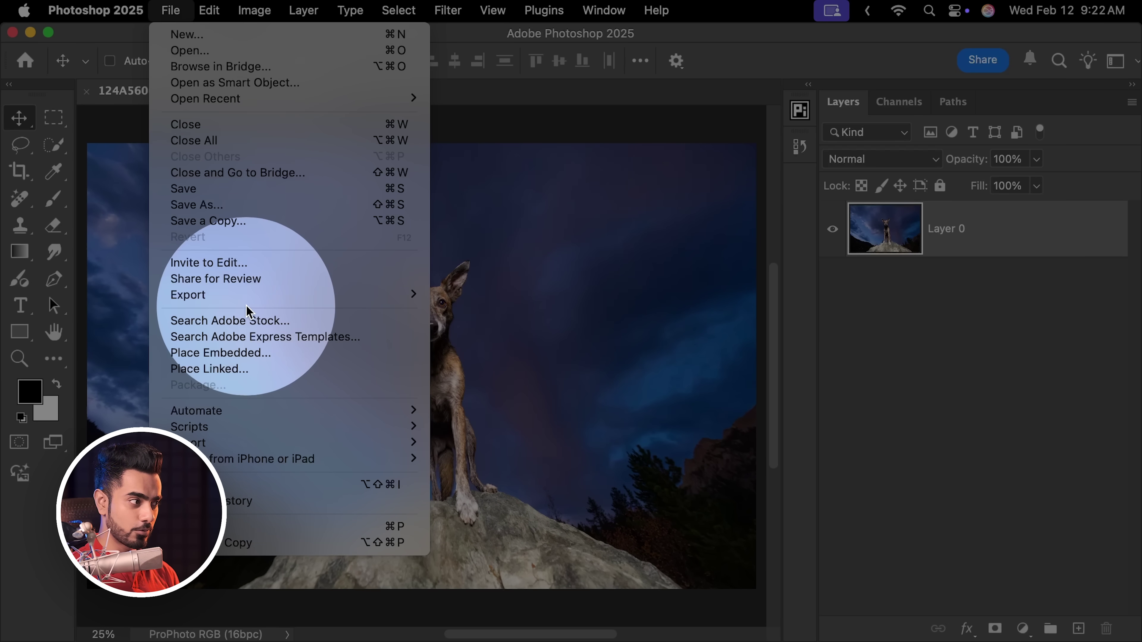
mouse_move(247, 295)
click(508, 320)
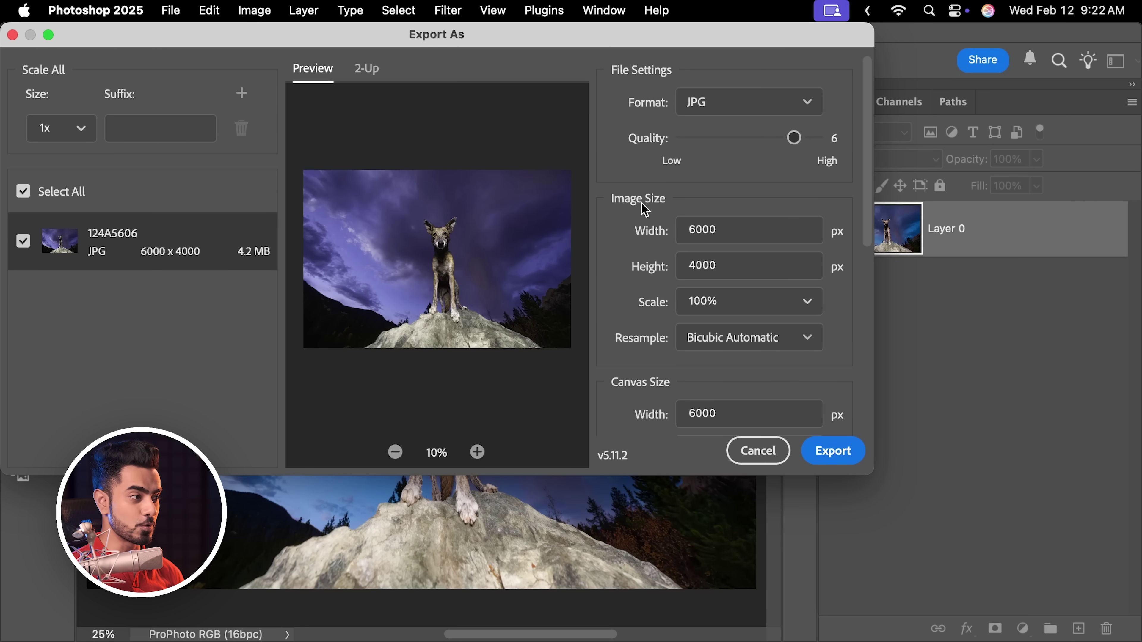
drag(872, 472, 1139, 639)
click(617, 620)
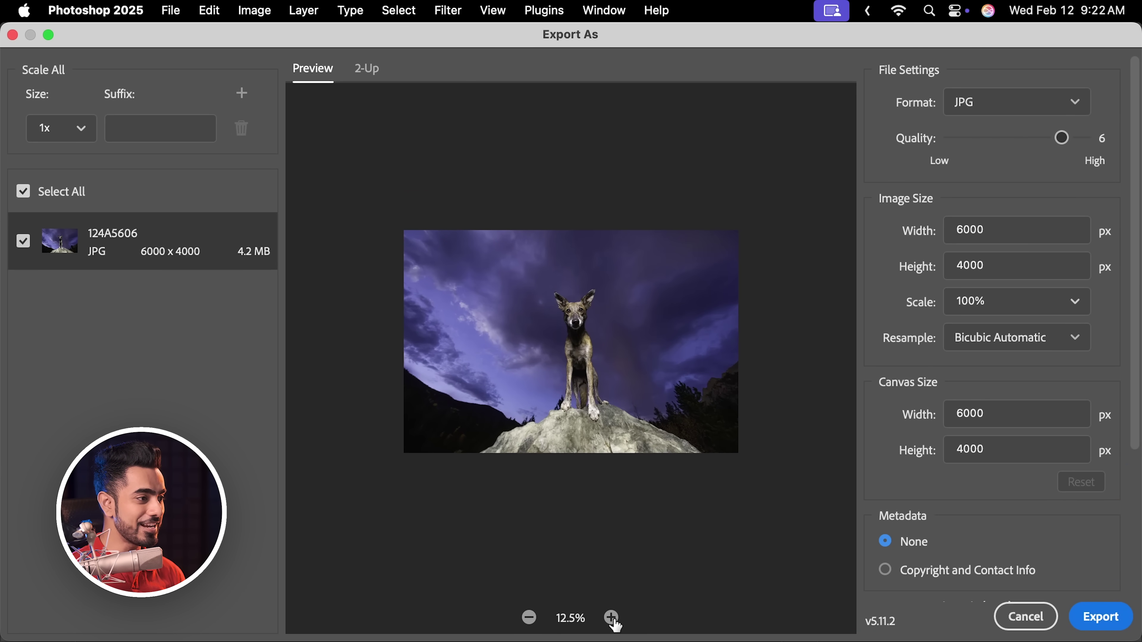
click(614, 621)
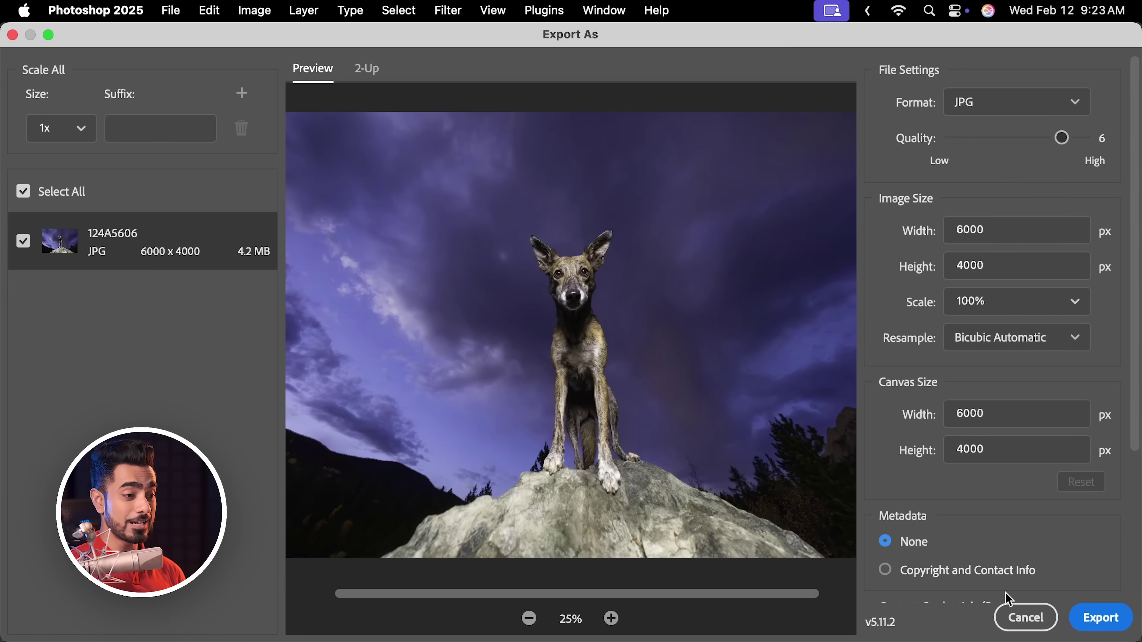
click(1002, 611)
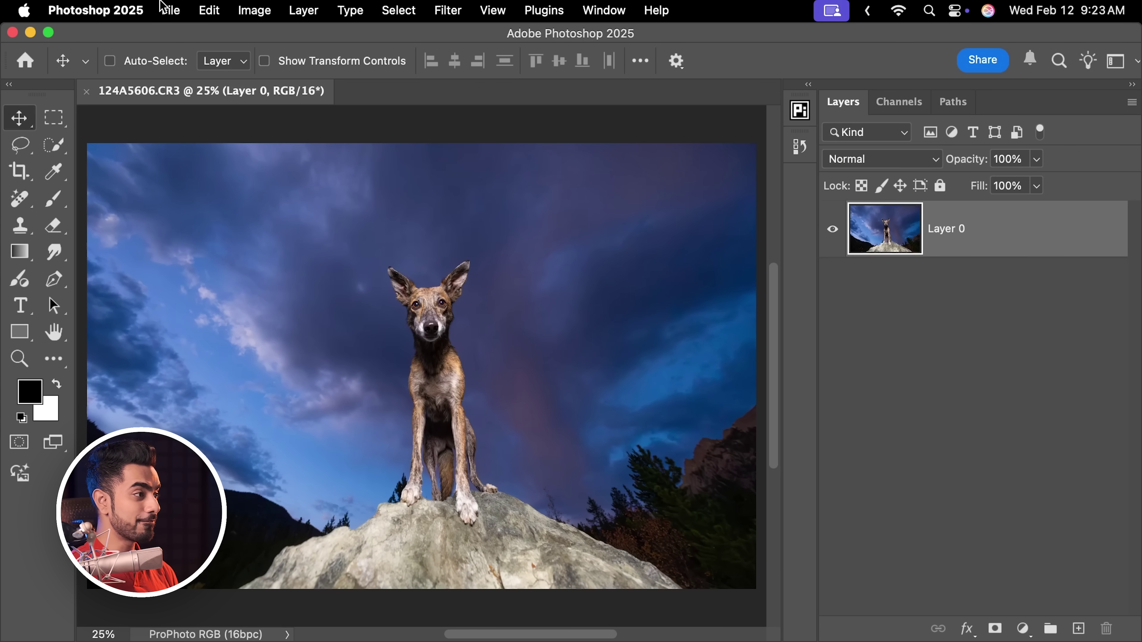
- Save a JPEG copy of the photo as Kaylee.jpg in the Example 2 folder, at quality 12 with the ProPhoto RGB profile embedded
click(172, 10)
click(229, 222)
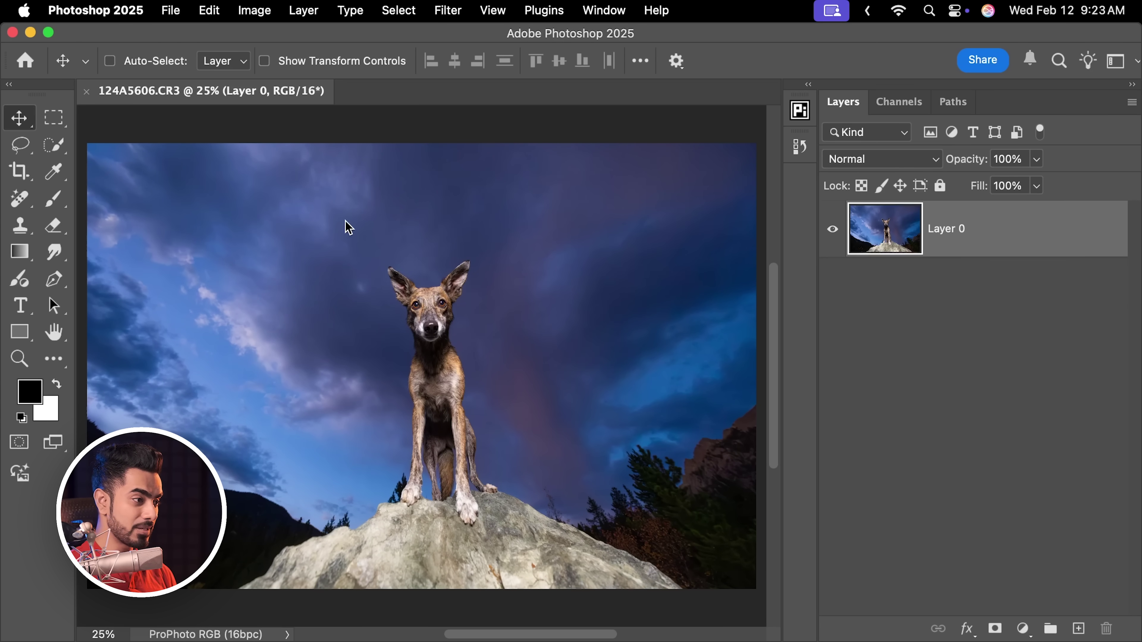
click(546, 396)
click(523, 487)
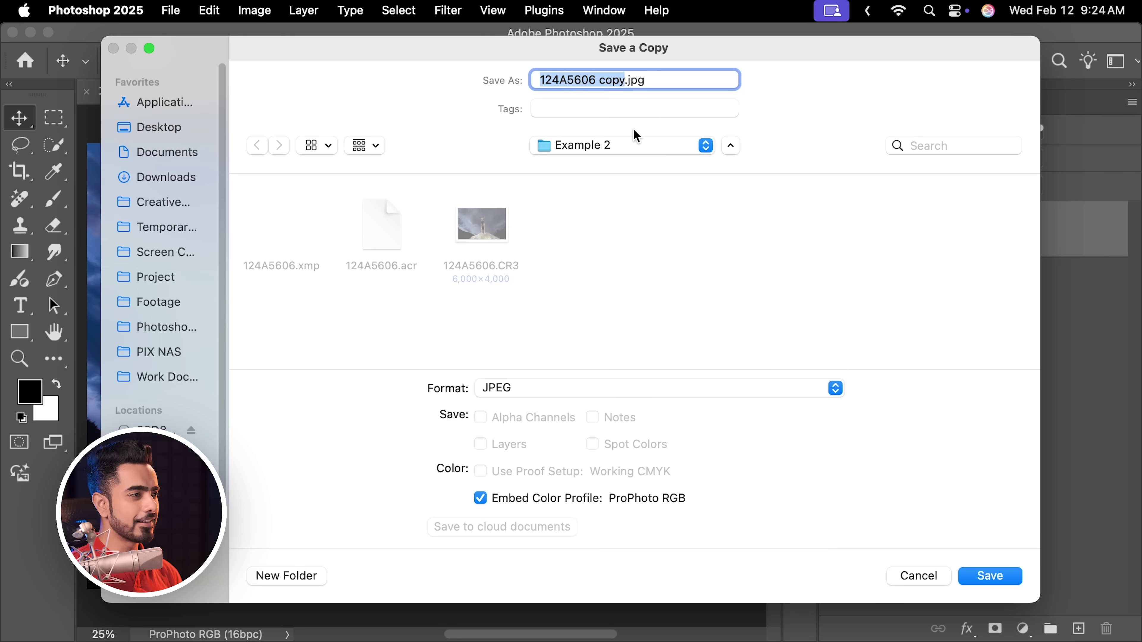
click(988, 577)
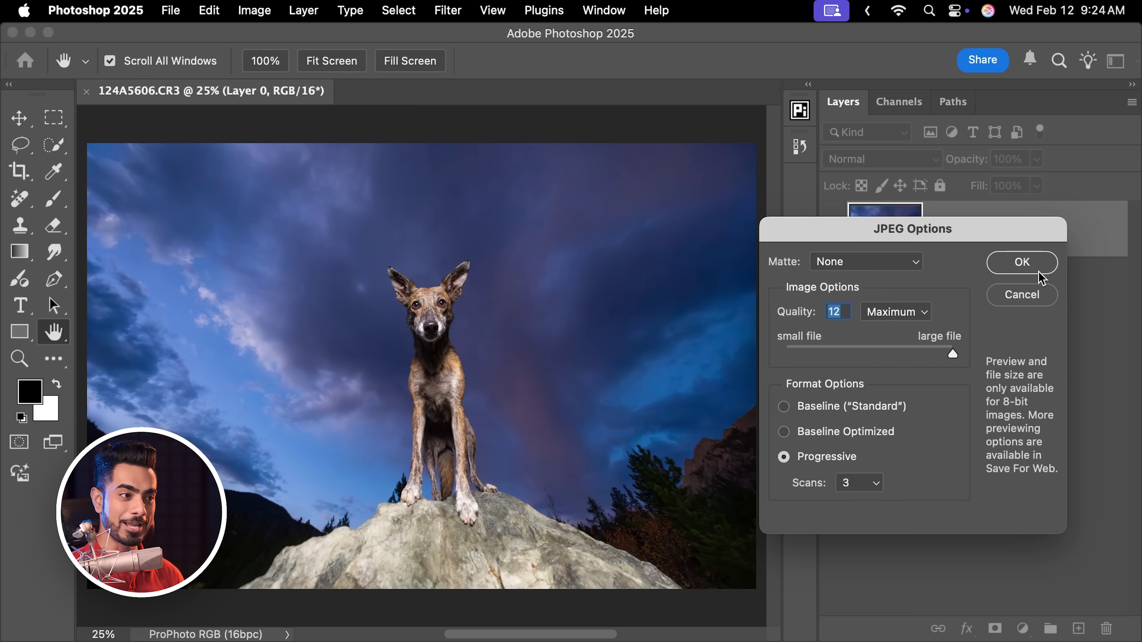
click(1029, 263)
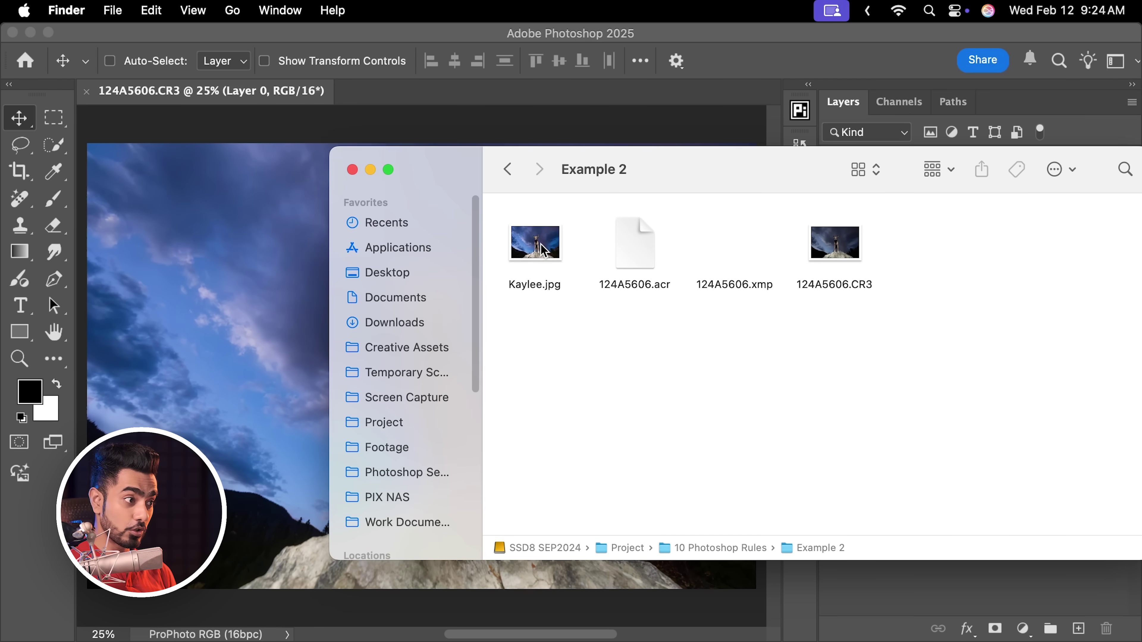
- View Kaylee.jpg in Preview to check its colors, close it and return to the photo in Photoshop
double_click(544, 251)
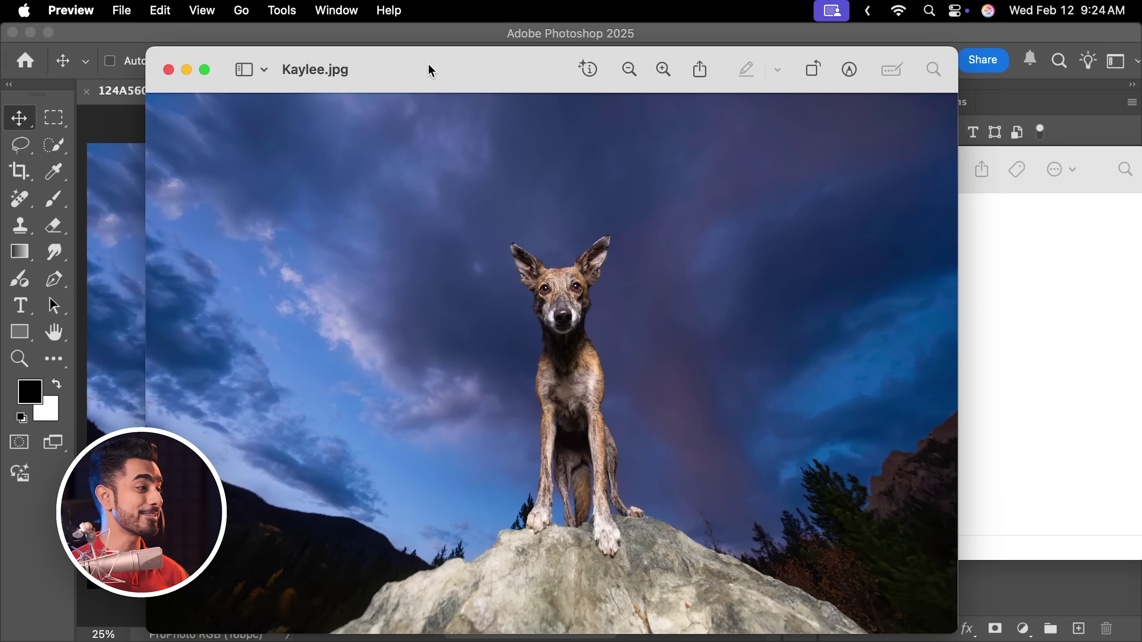
click(169, 70)
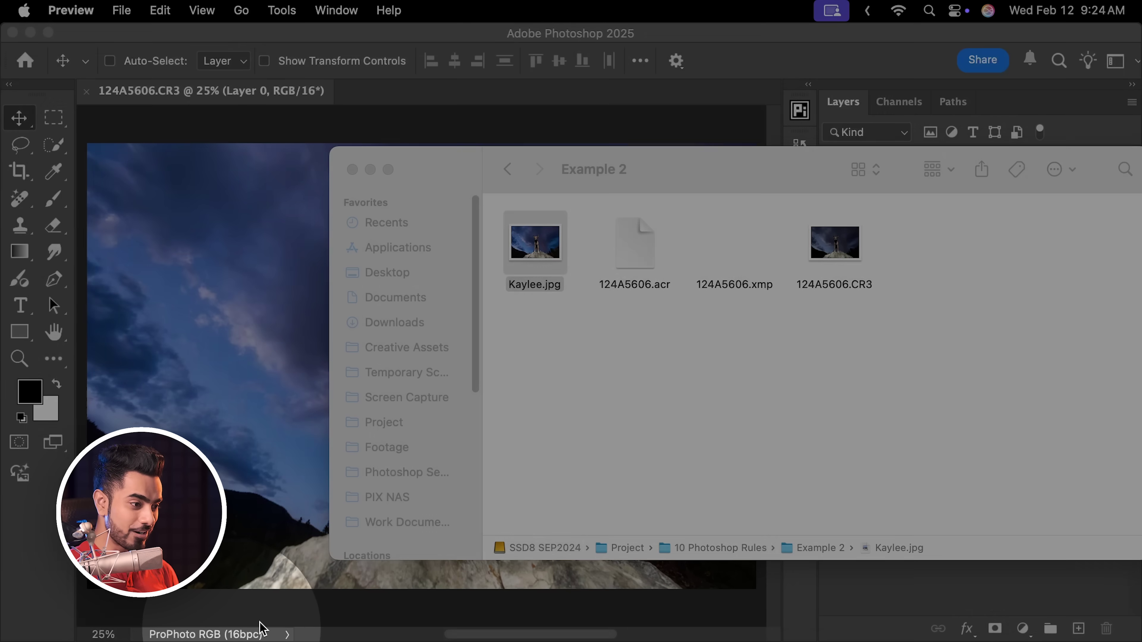
click(864, 586)
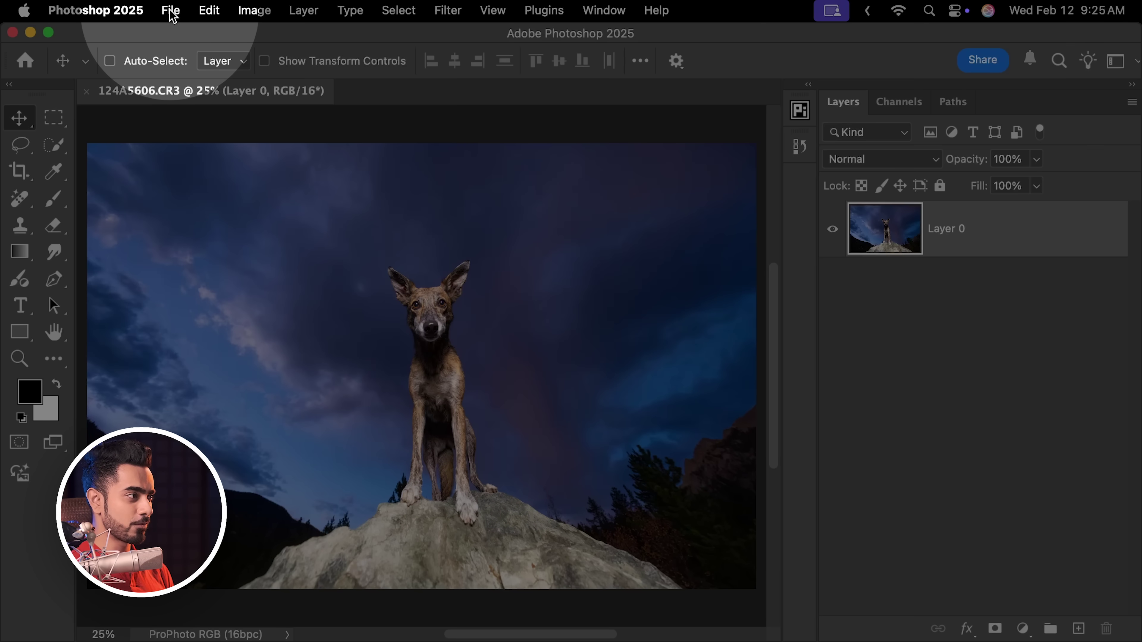
- Set up a JPG export of the dog photo in Export As with Convert to sRGB and Embed Color Profile enabled
click(171, 9)
mouse_move(225, 301)
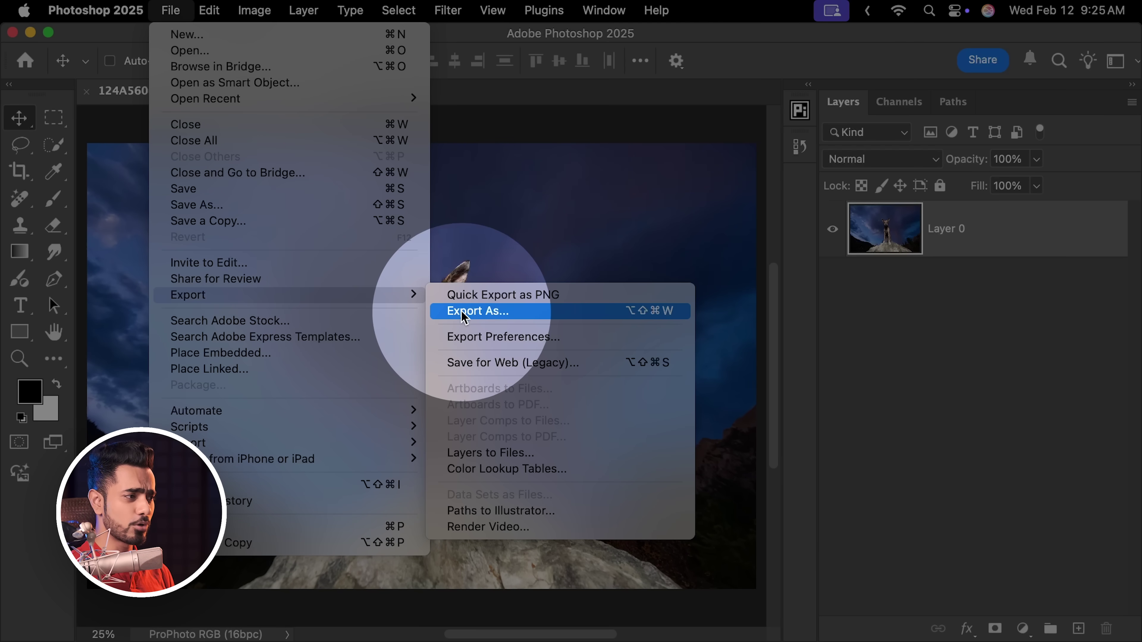
click(476, 314)
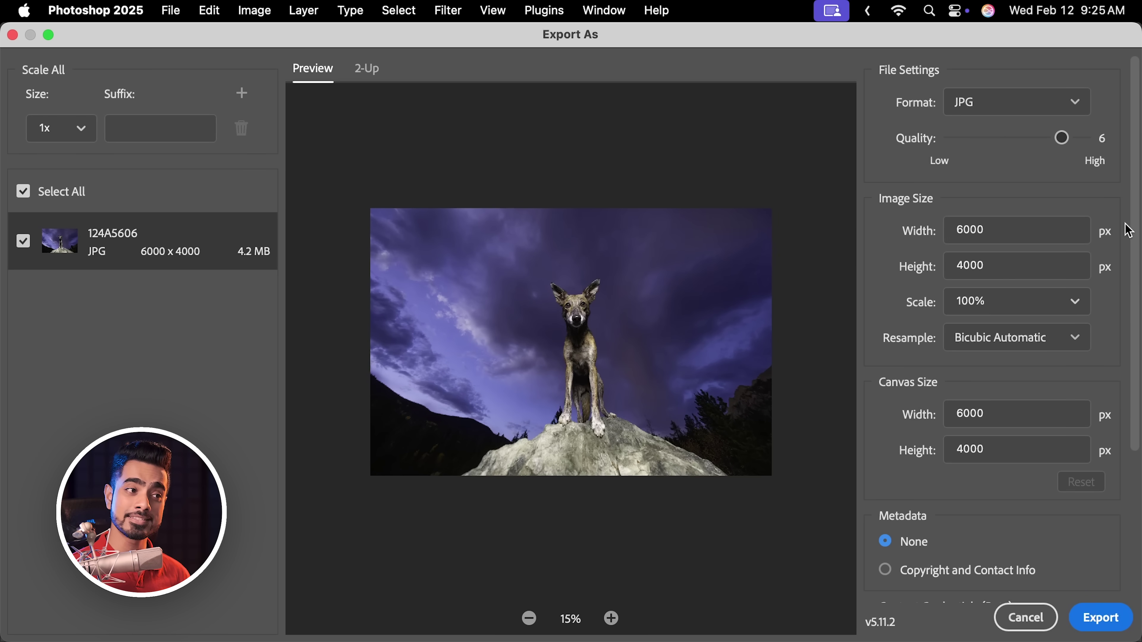
scroll(1128, 270, down, 5)
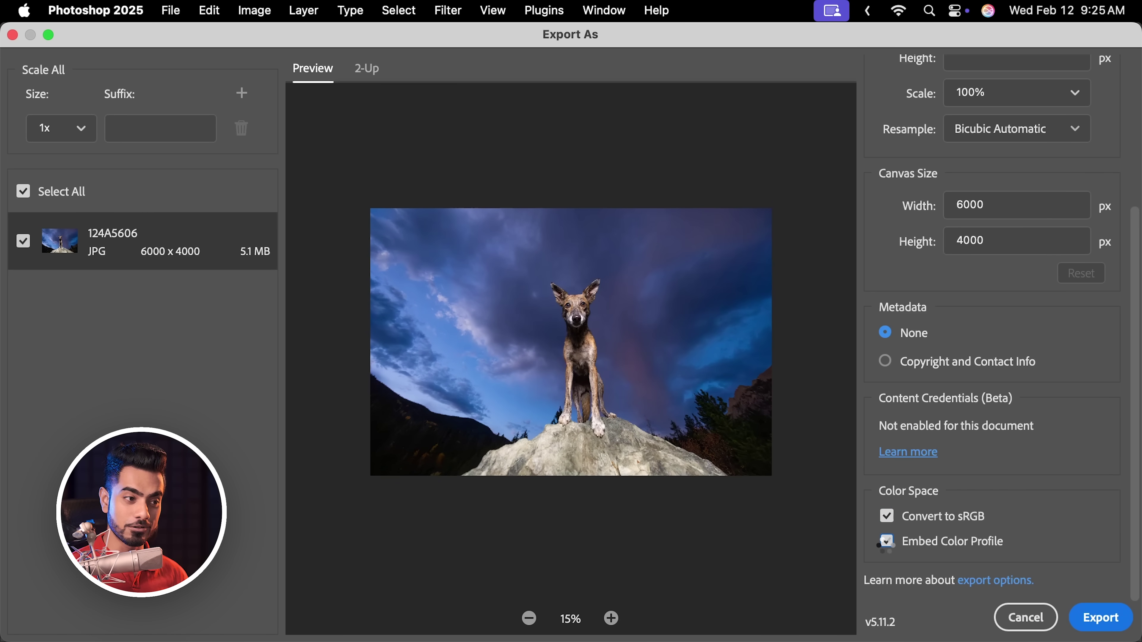
drag(1135, 398, 1103, 130)
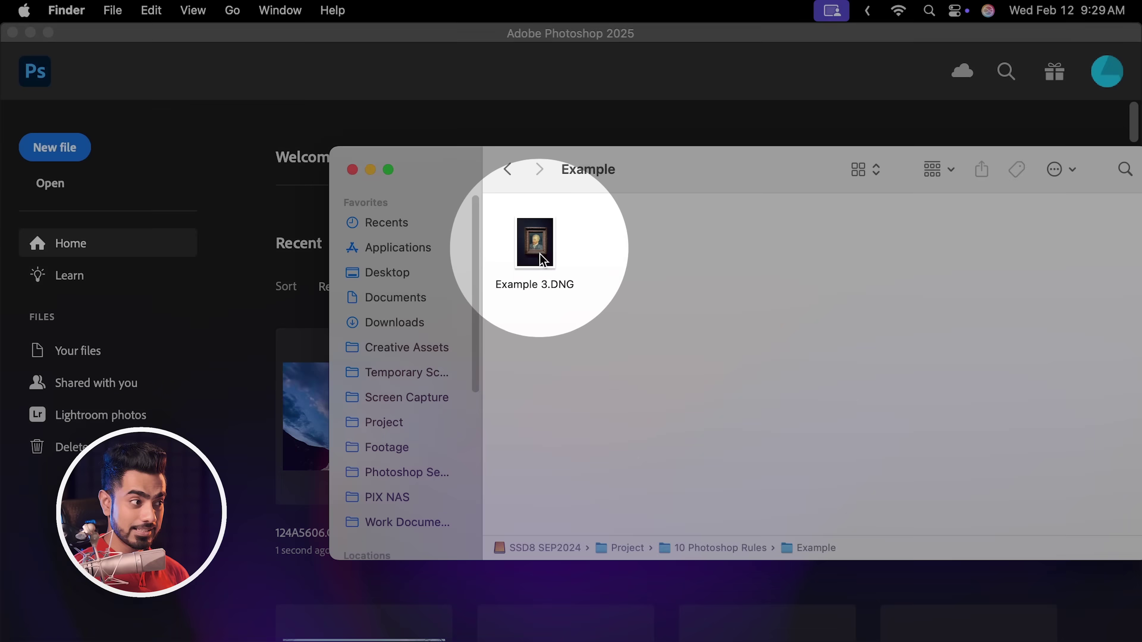
- Try opening Example 3.DNG from the Example folder through Camera Raw as a normal image, and close it without saving
drag(540, 254, 242, 348)
click(238, 353)
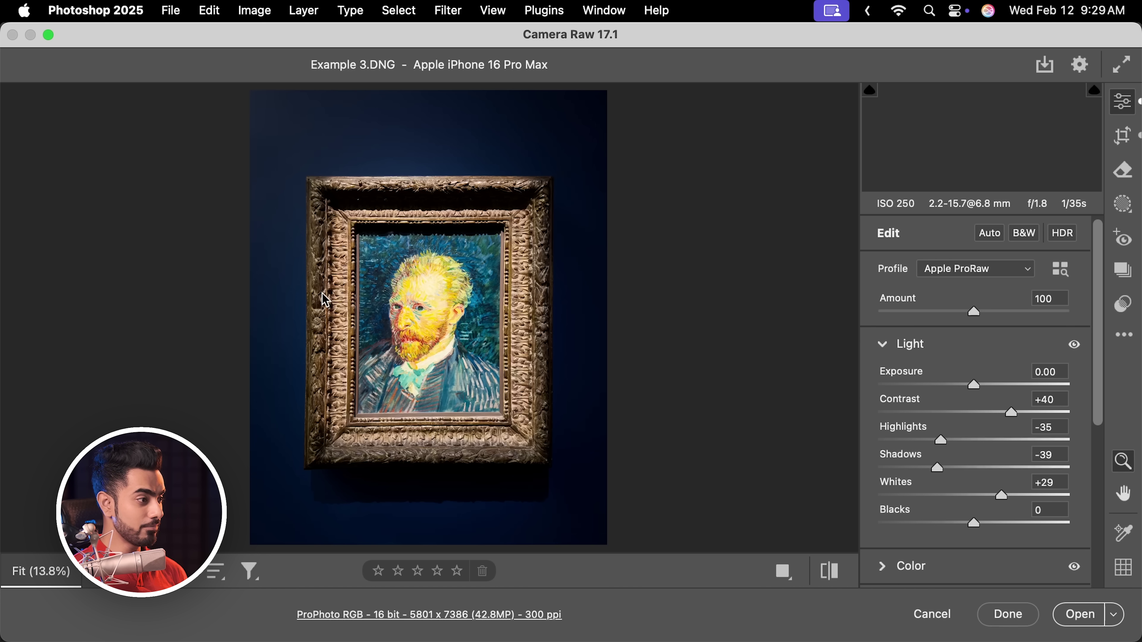
key(shift)
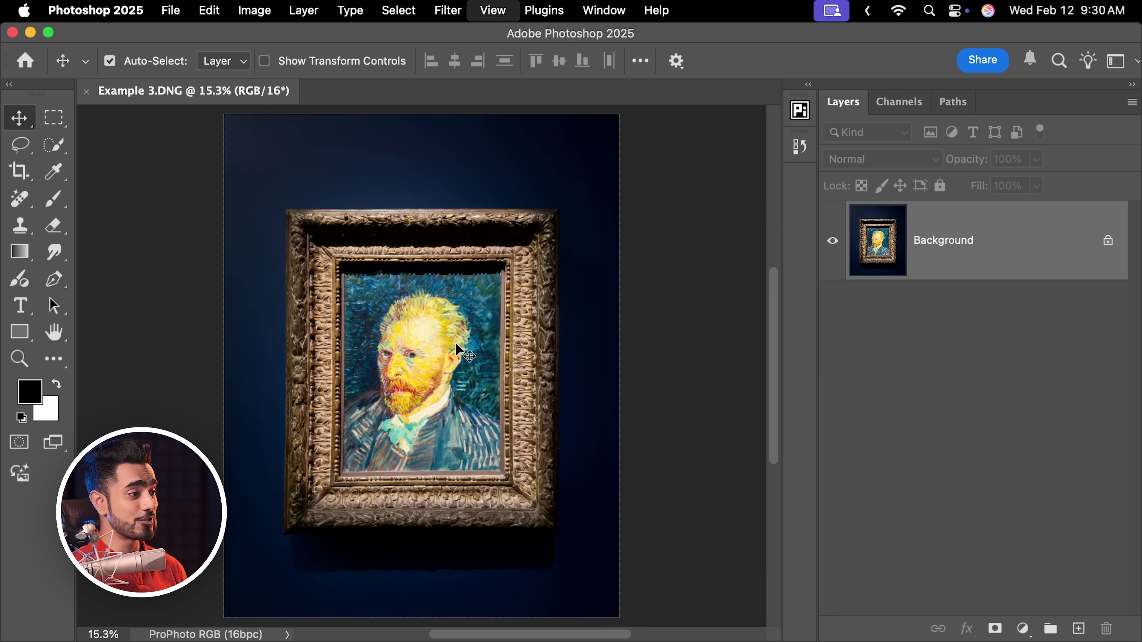
key(super+equal)
key(super+equal)
key(super+equal)
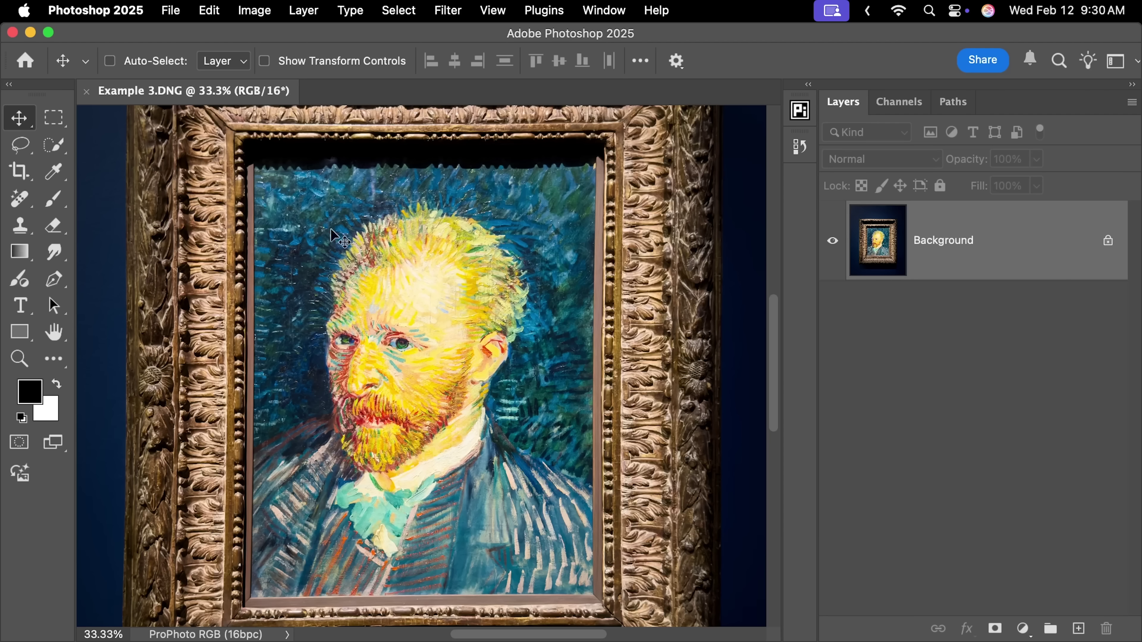
click(86, 91)
click(567, 315)
- Reopen Example 3.DNG in Camera Raw and bring it into Photoshop as a smart object
mouse_move(334, 624)
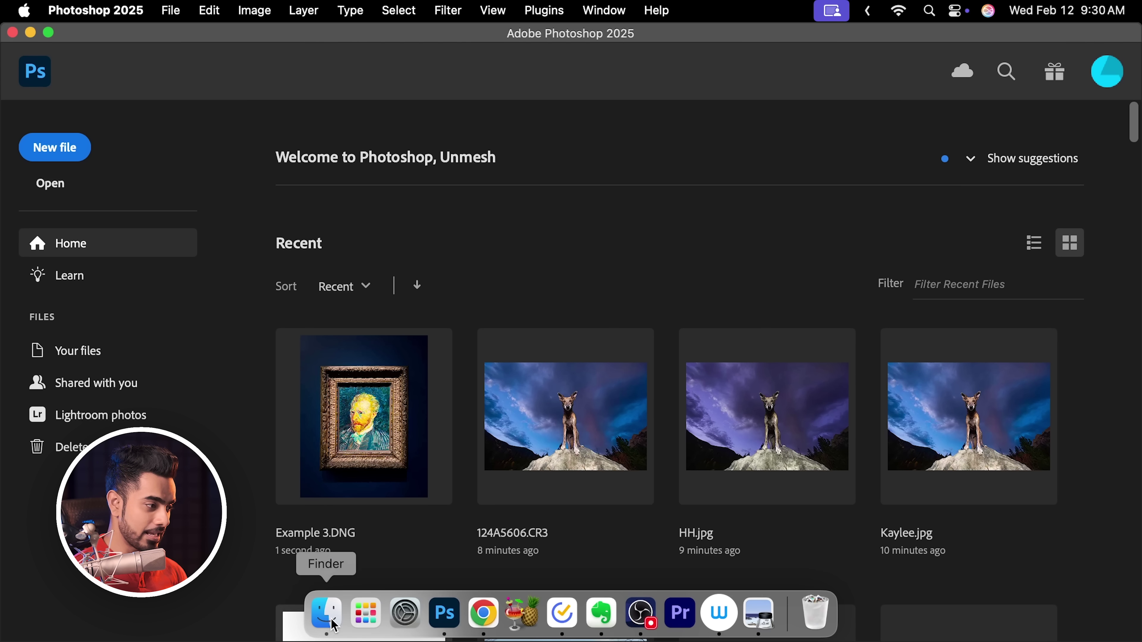
click(365, 416)
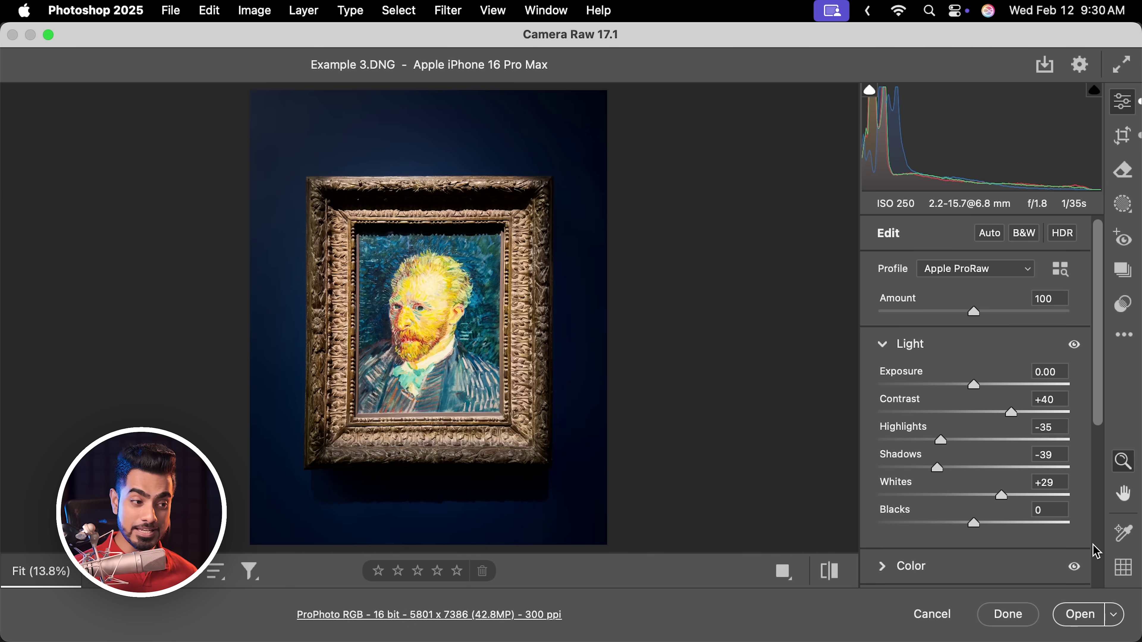
key(shift)
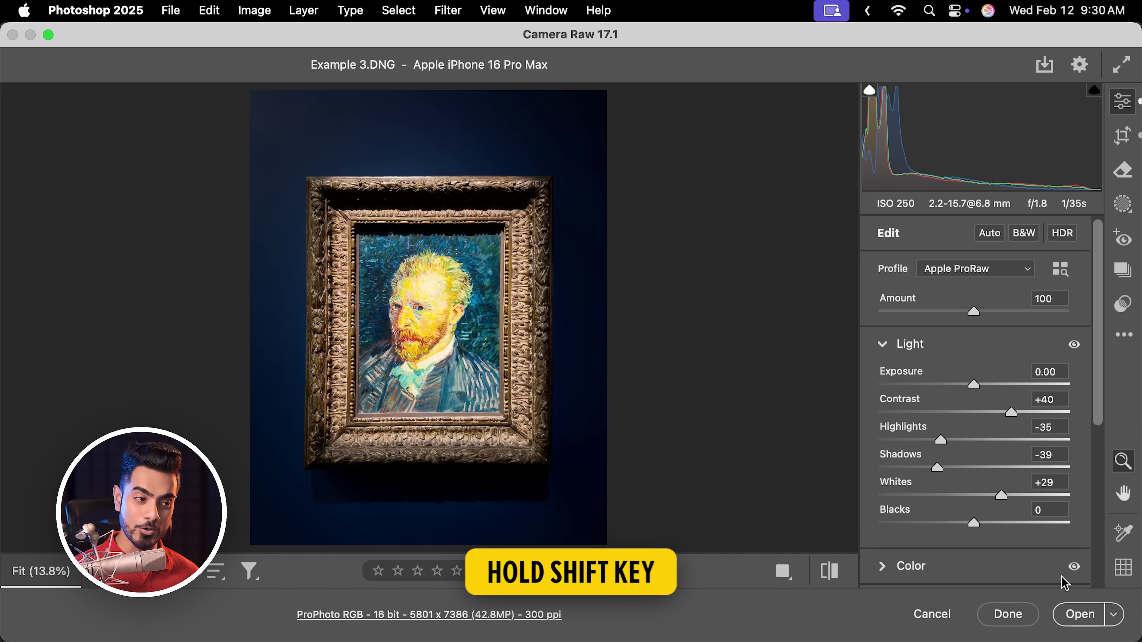
key(shift)
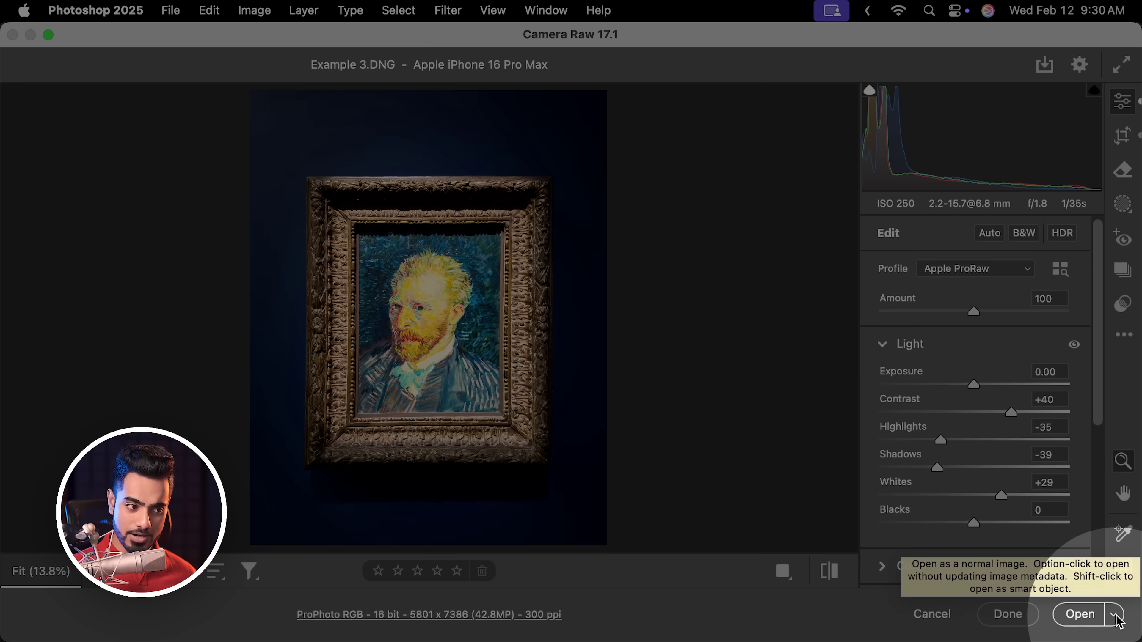
click(1116, 620)
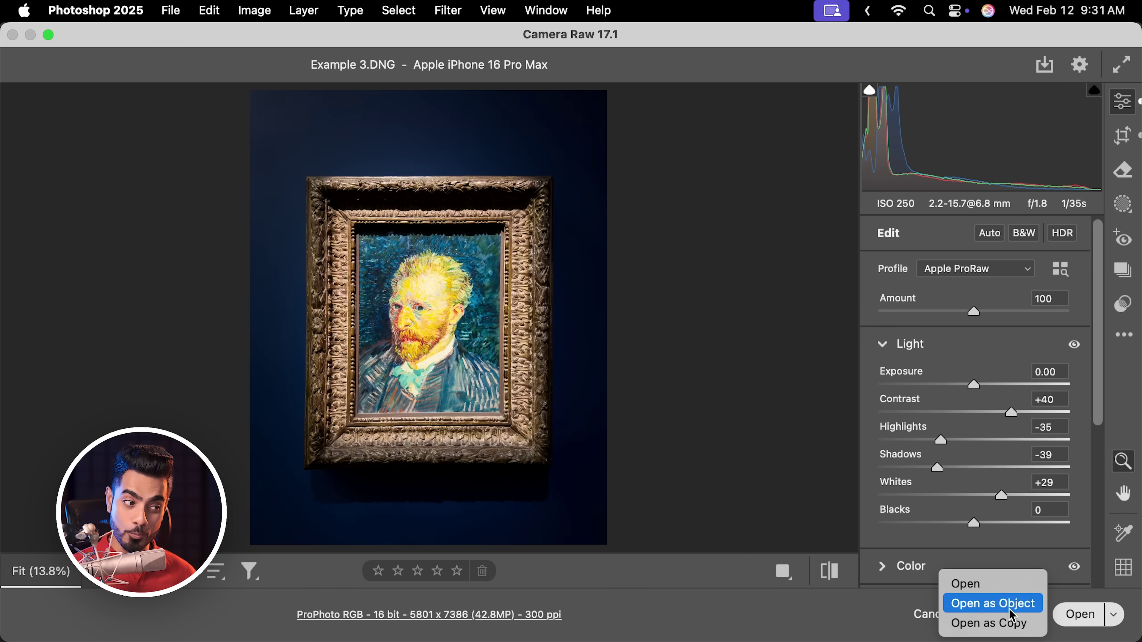
click(1015, 607)
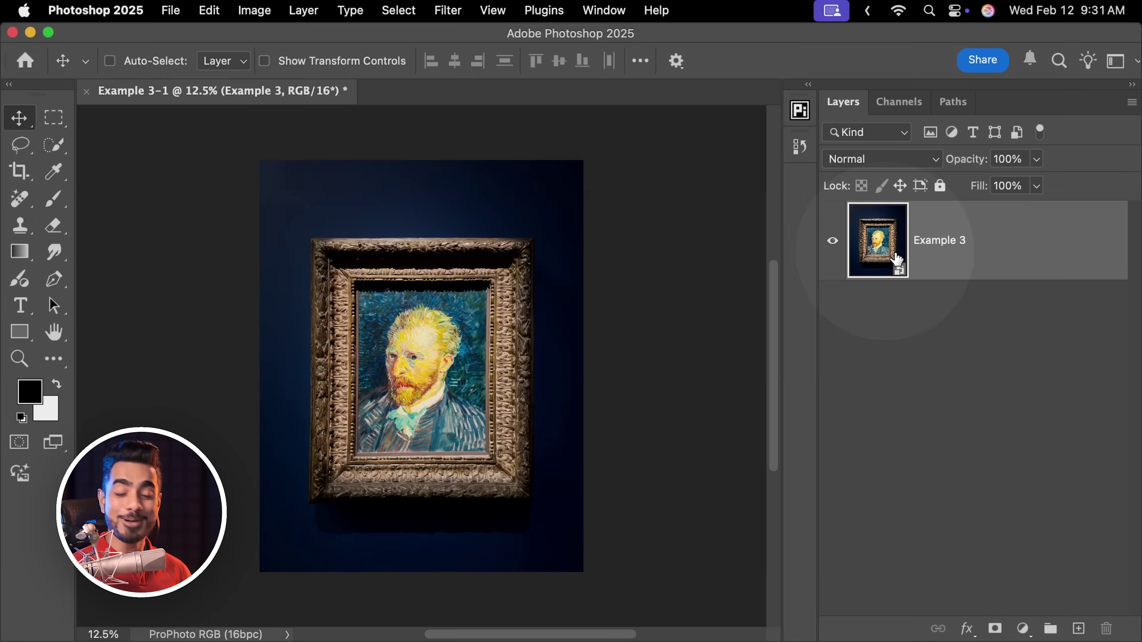
- Add a Color Lookup adjustment layer above the painting using Crisp_Warm.look, and set its opacity to 20%
drag(420, 356, 449, 356)
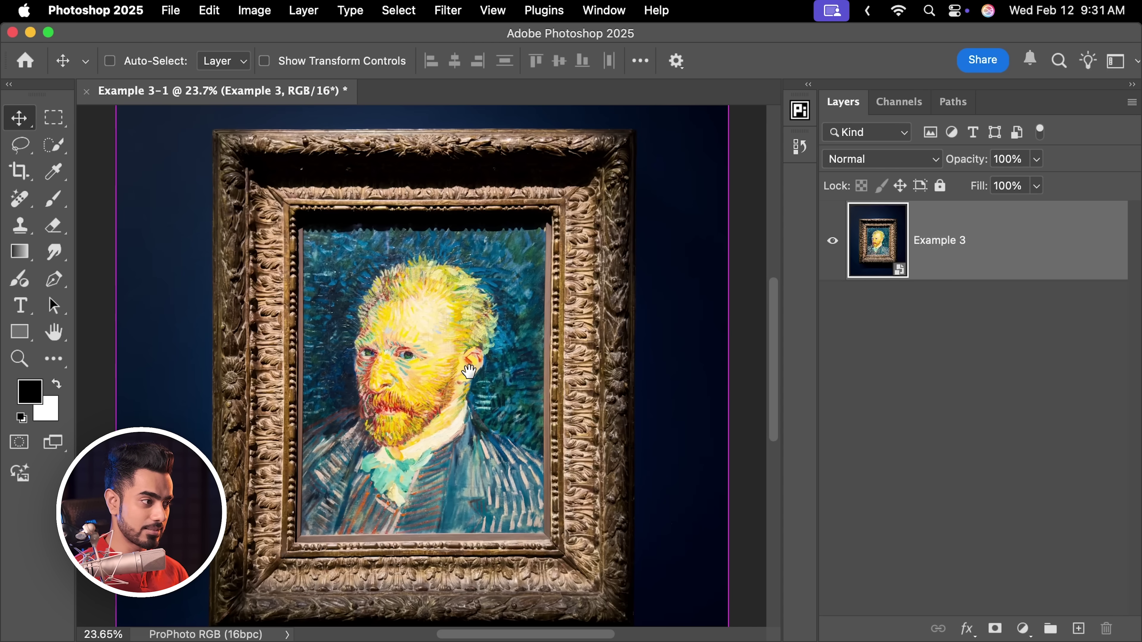
click(1024, 629)
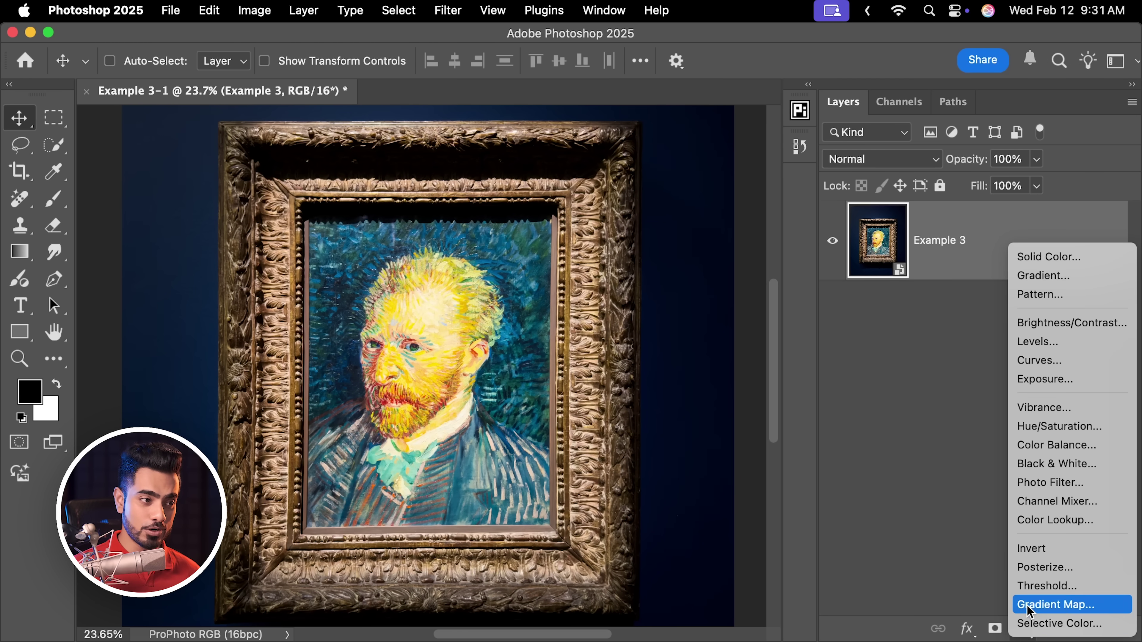
click(1062, 522)
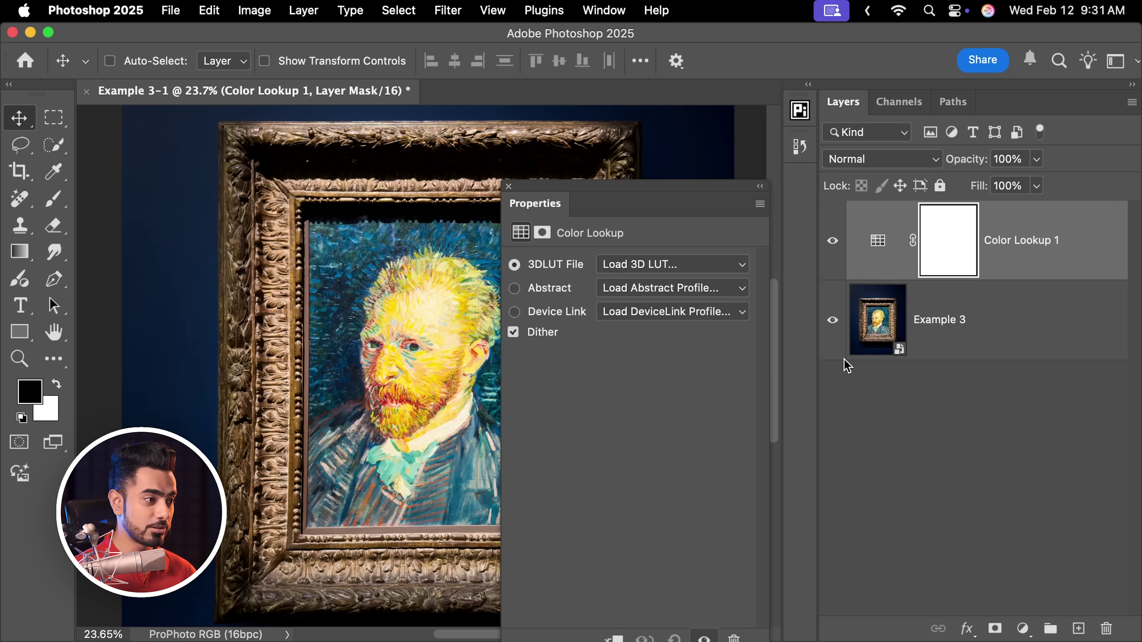
click(644, 263)
click(683, 364)
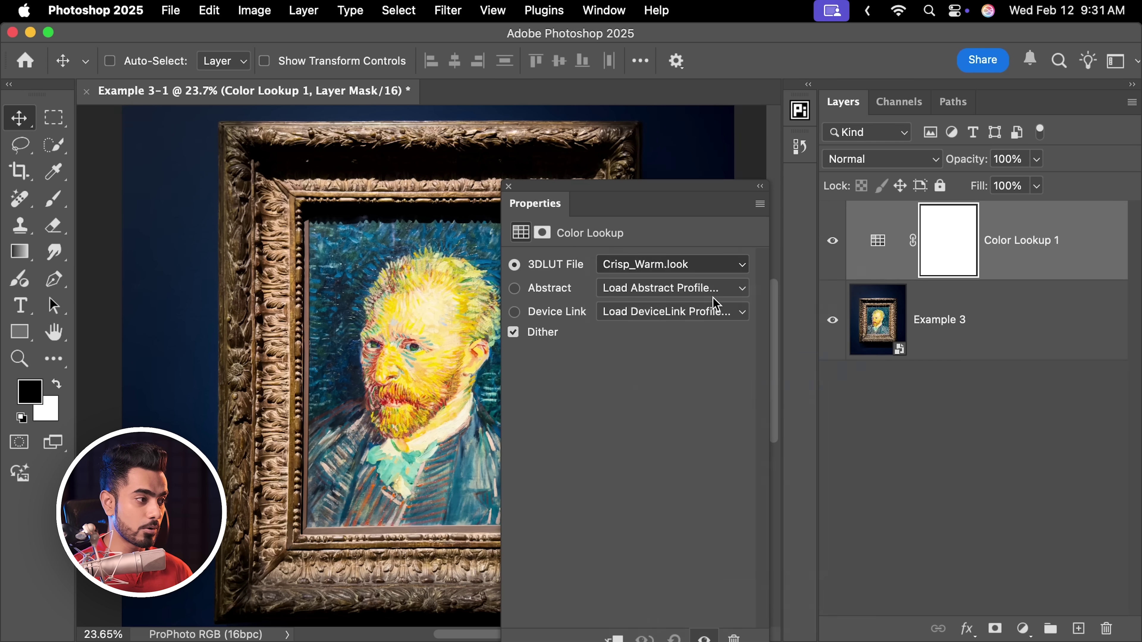
click(508, 186)
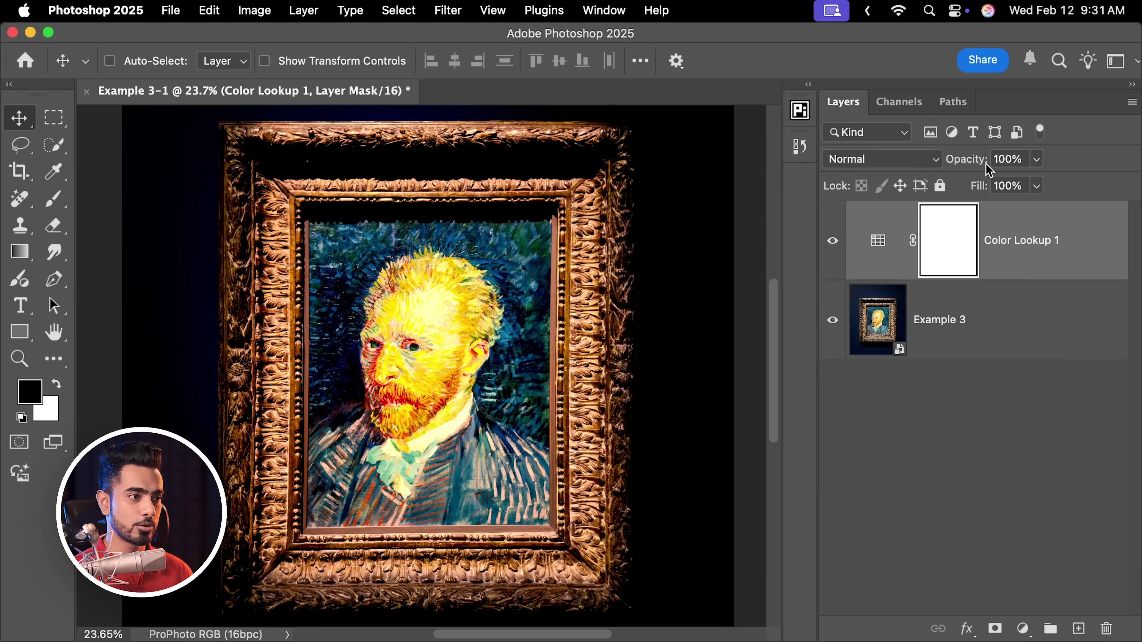
text(20)
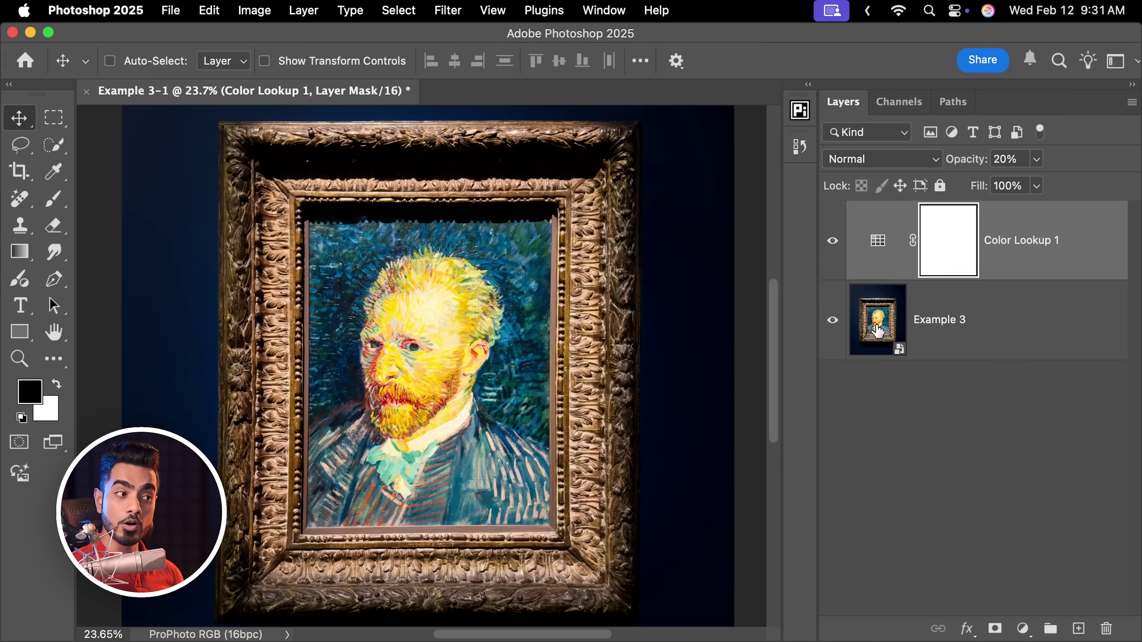
- Edit the Example 3 smart object in Camera Raw, raising Contrast to +55 and lowering Highlights and Shadows, and apply the changes
click(871, 335)
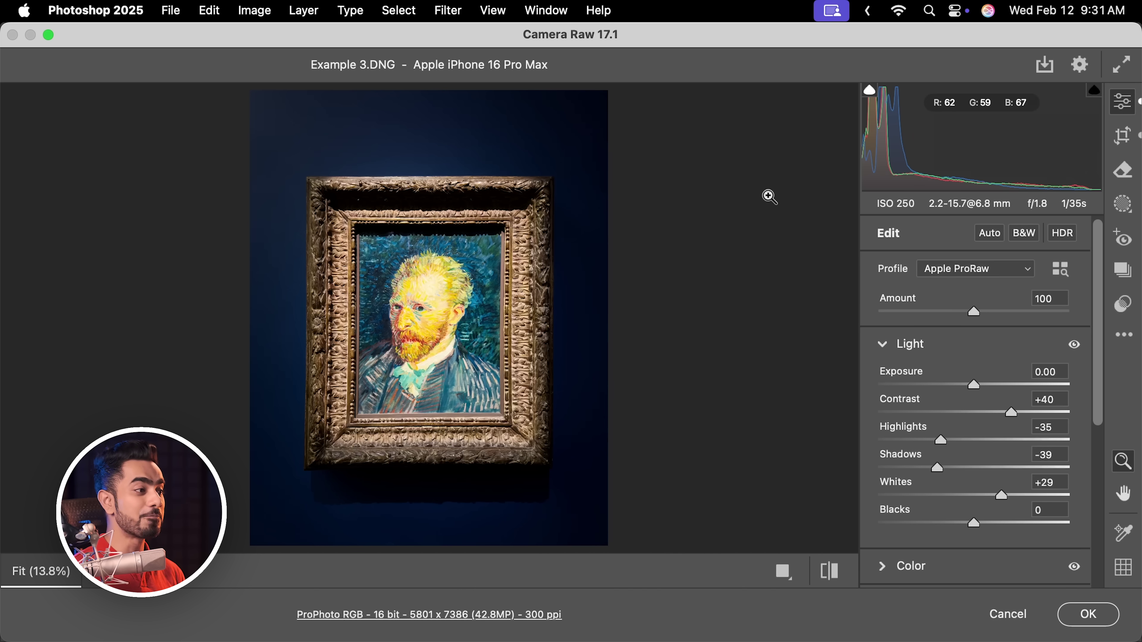
click(486, 305)
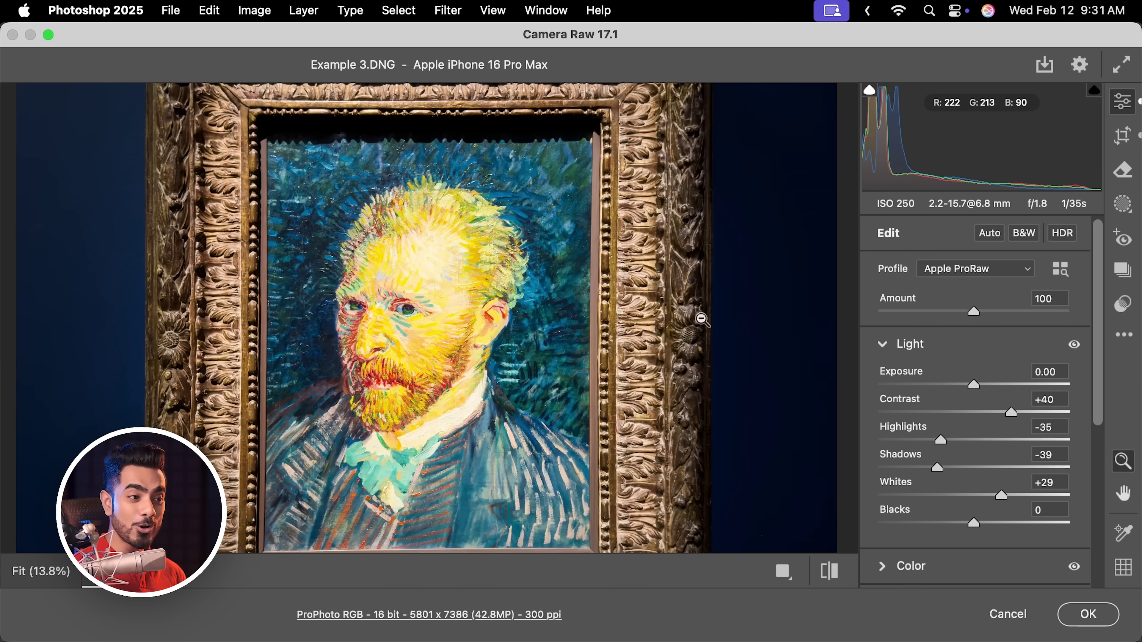
drag(1101, 362, 1098, 392)
mouse_move(941, 394)
mouse_down()
mouse_move(899, 392)
mouse_move(942, 391)
mouse_up()
drag(1012, 366, 1025, 362)
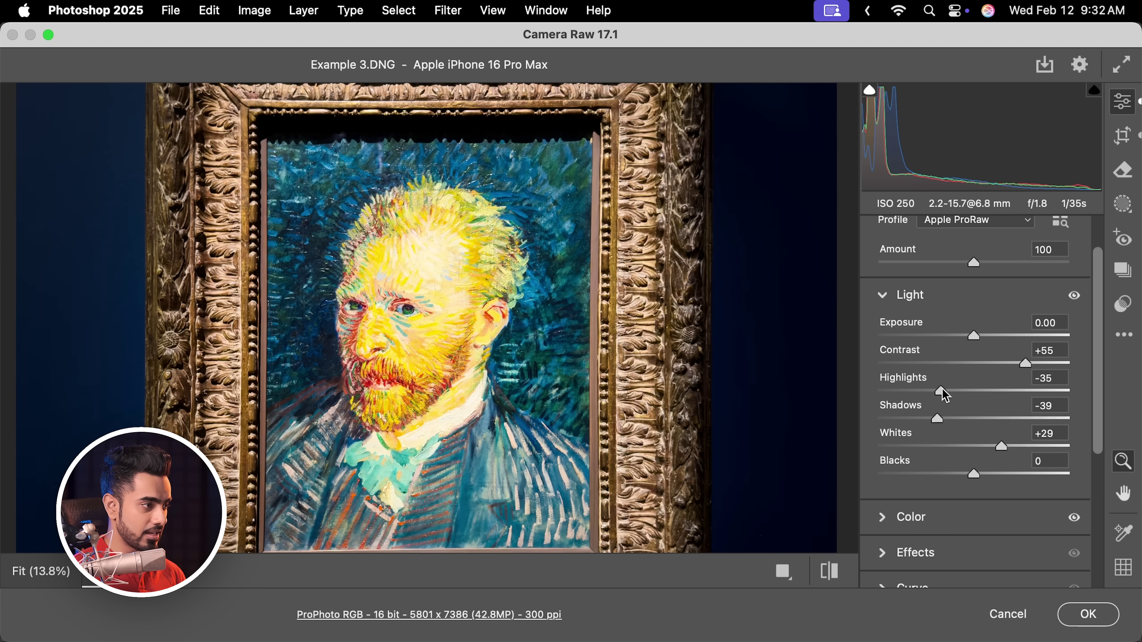
drag(941, 388, 934, 388)
drag(944, 426, 926, 425)
click(1088, 614)
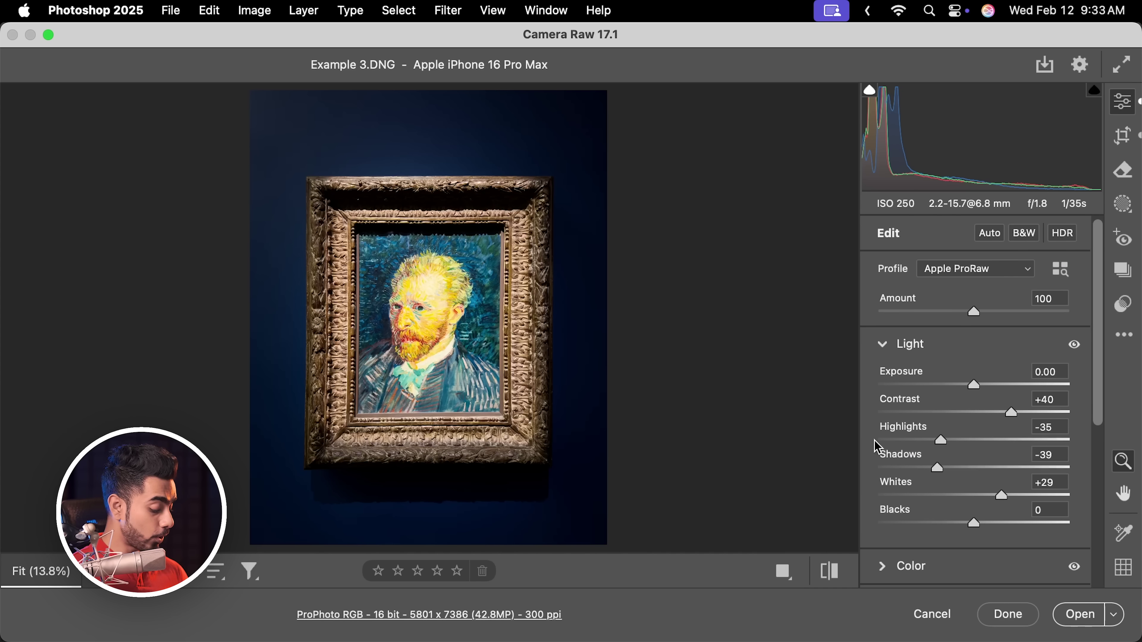
key(shift)
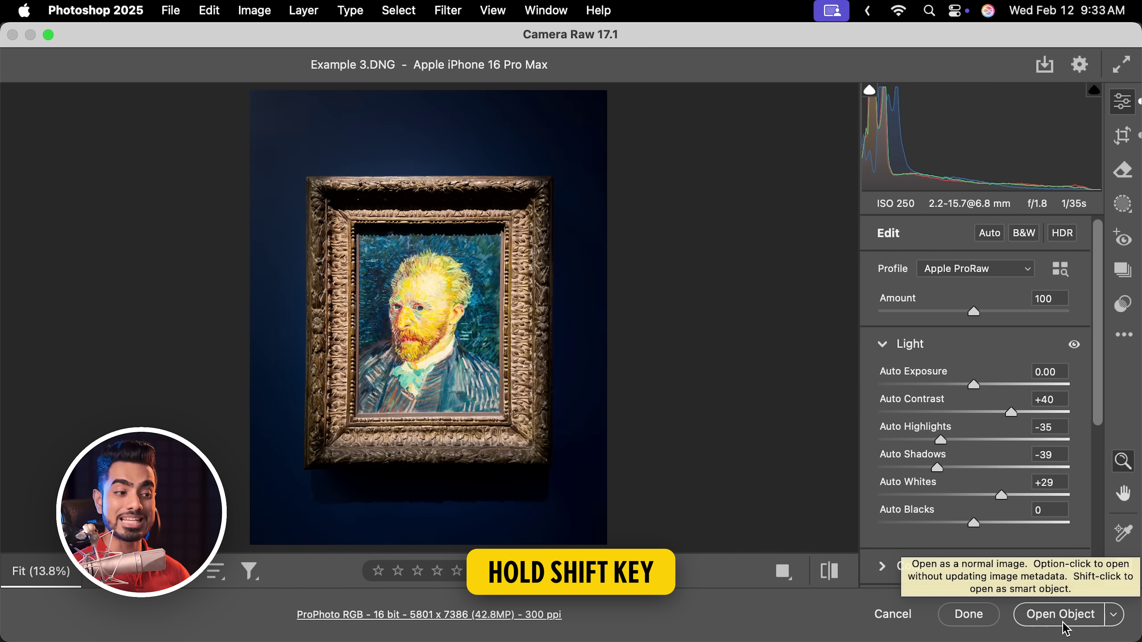
key(shift)
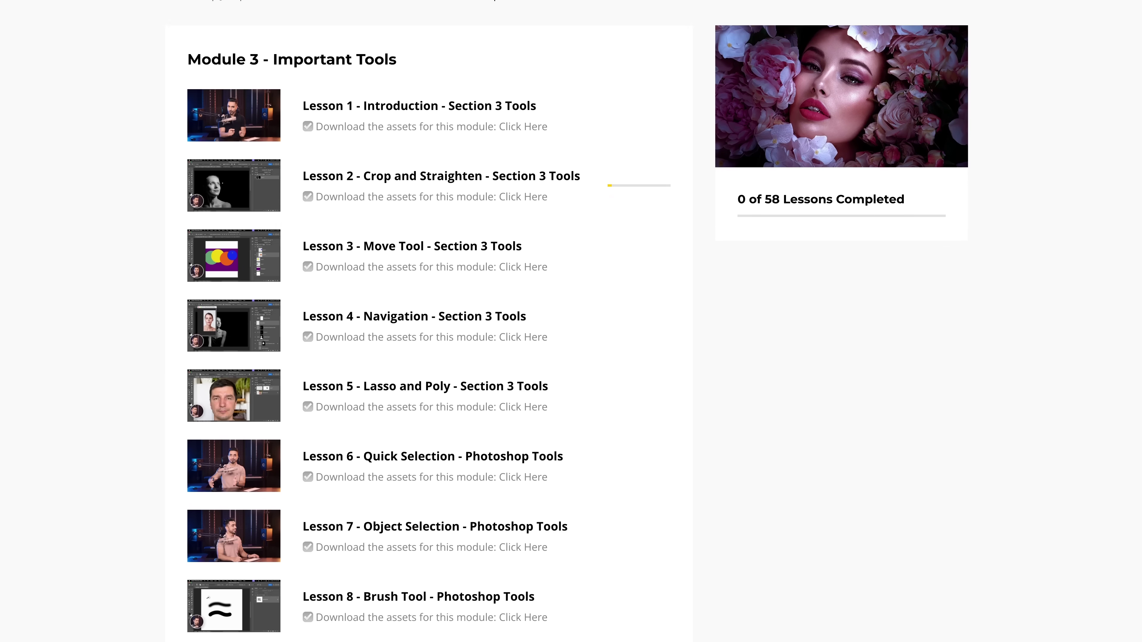
scroll(571, 322, down, 2)
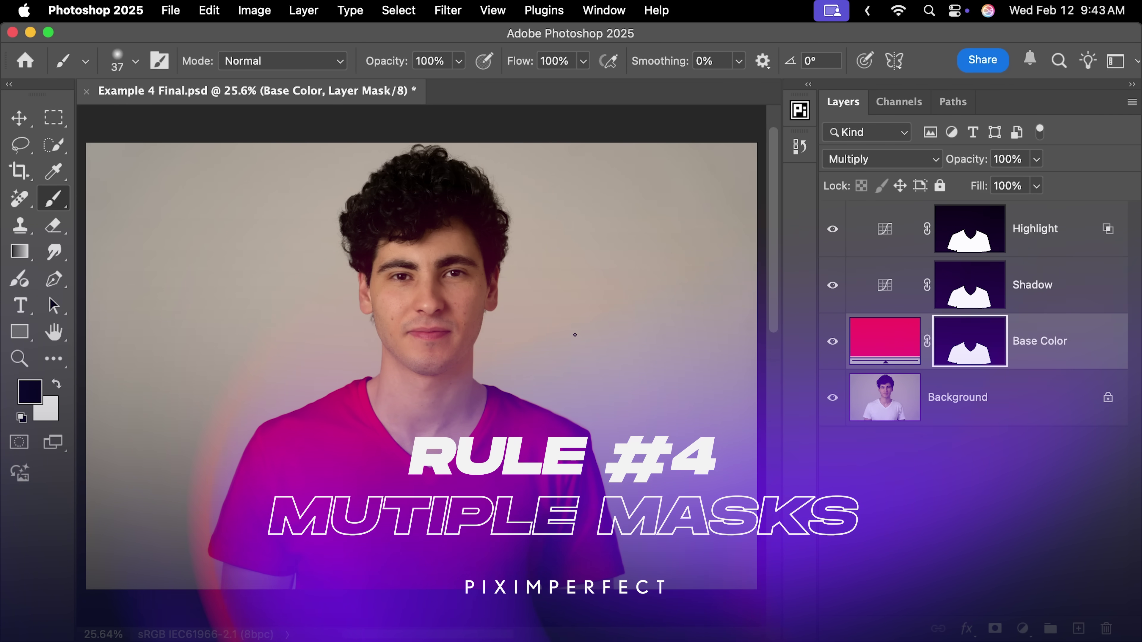
- Compare the shirt with the Highlight, Shadow and Base Color layers hidden and with them shown again from Base Color upward
mouse_move(844, 233)
mouse_down()
mouse_move(810, 337)
mouse_move(830, 359)
mouse_up()
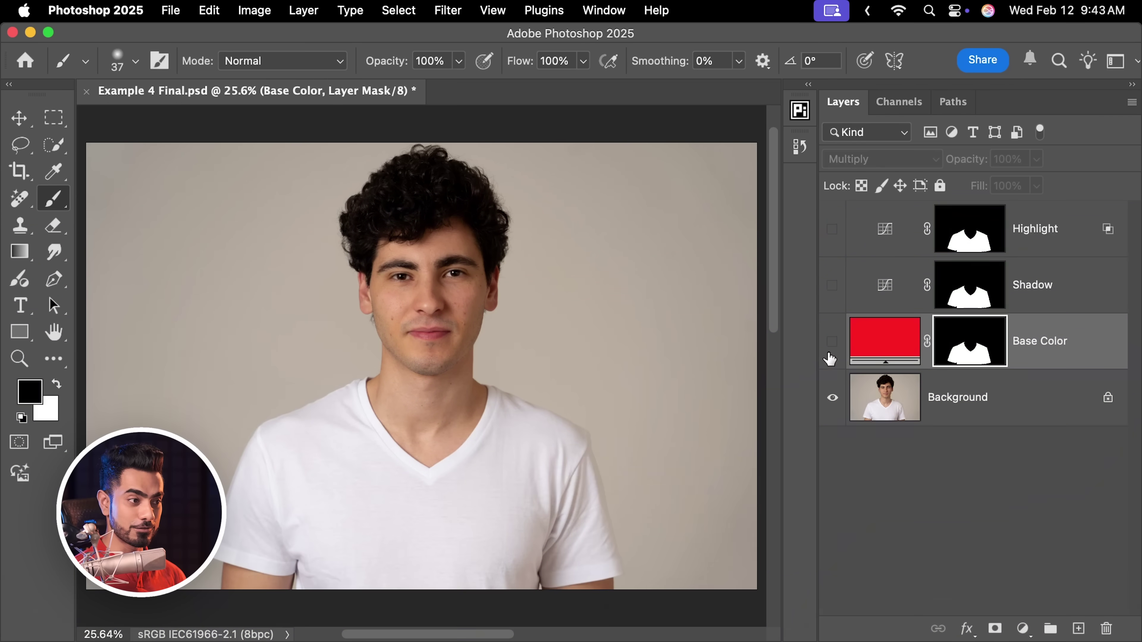
click(831, 353)
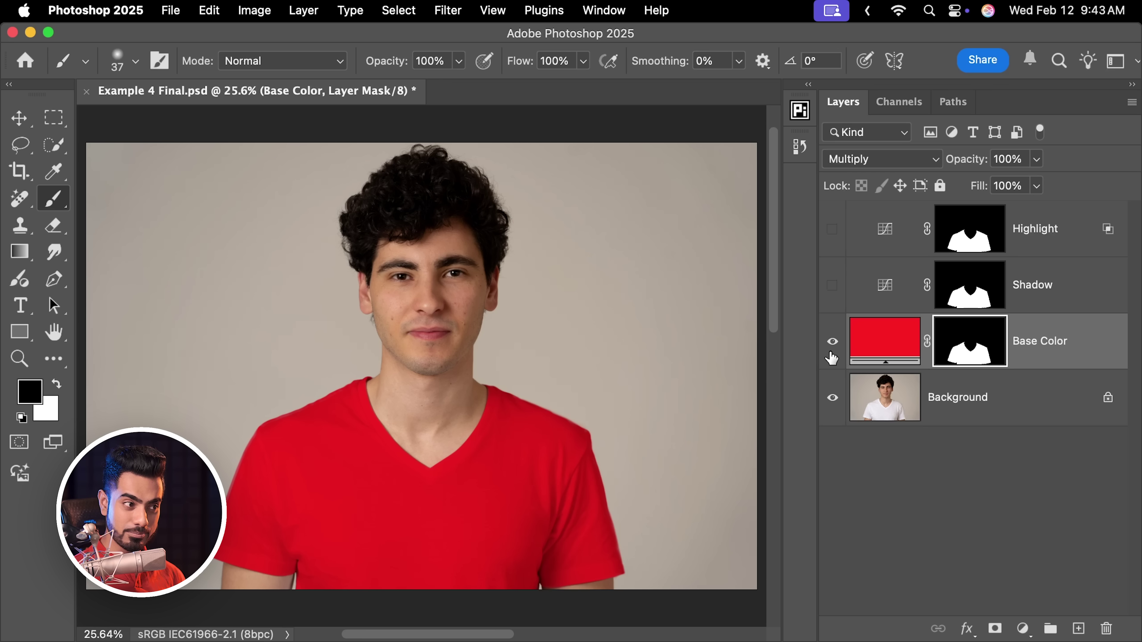
click(832, 287)
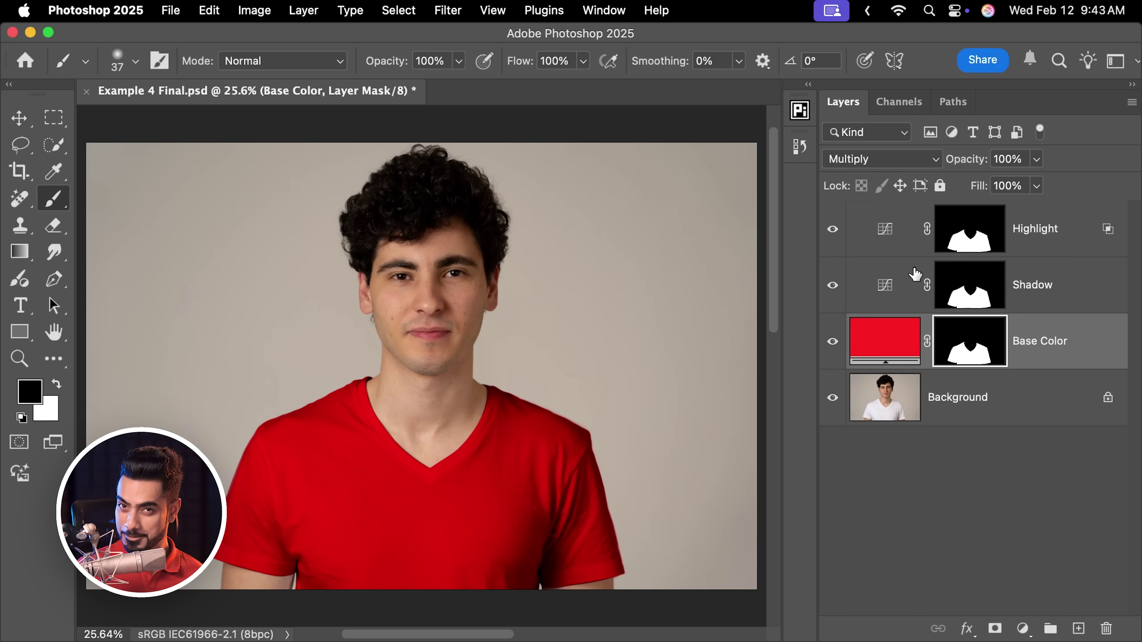
- Try painting black with a size 35 brush along the shirt's neckline edge on the Base Color, Shadow and Highlight masks in turn
drag(458, 459, 574, 425)
drag(608, 258, 678, 244)
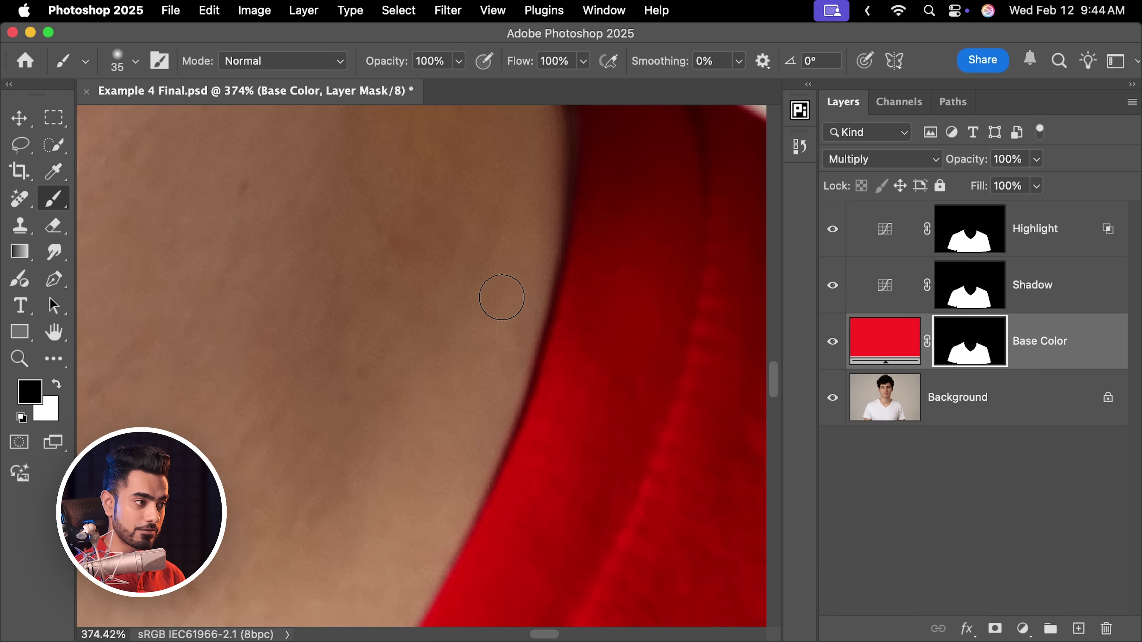
mouse_move(518, 332)
mouse_down()
mouse_move(491, 449)
mouse_move(481, 447)
mouse_move(584, 250)
mouse_up()
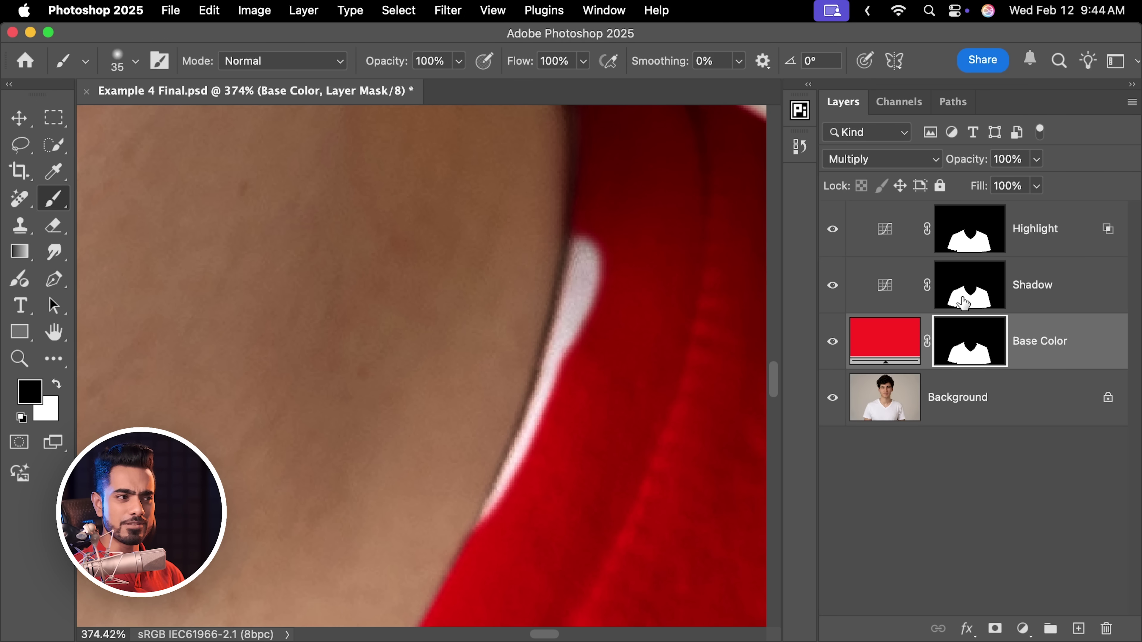
click(980, 292)
mouse_move(584, 256)
mouse_down()
mouse_move(548, 350)
mouse_move(463, 497)
mouse_up()
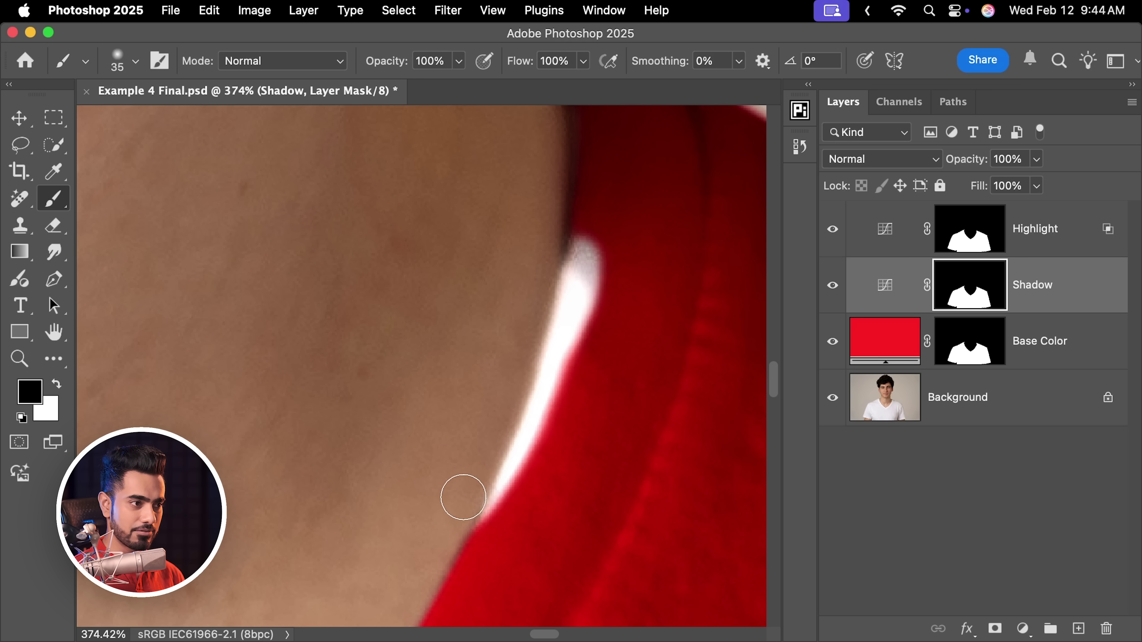
click(985, 247)
mouse_move(540, 297)
mouse_down()
mouse_move(479, 441)
mouse_move(581, 271)
mouse_move(482, 475)
mouse_move(544, 348)
mouse_up()
- Examine the color edge of the red shirt along the shoulder close up
scroll(496, 374, down, 6)
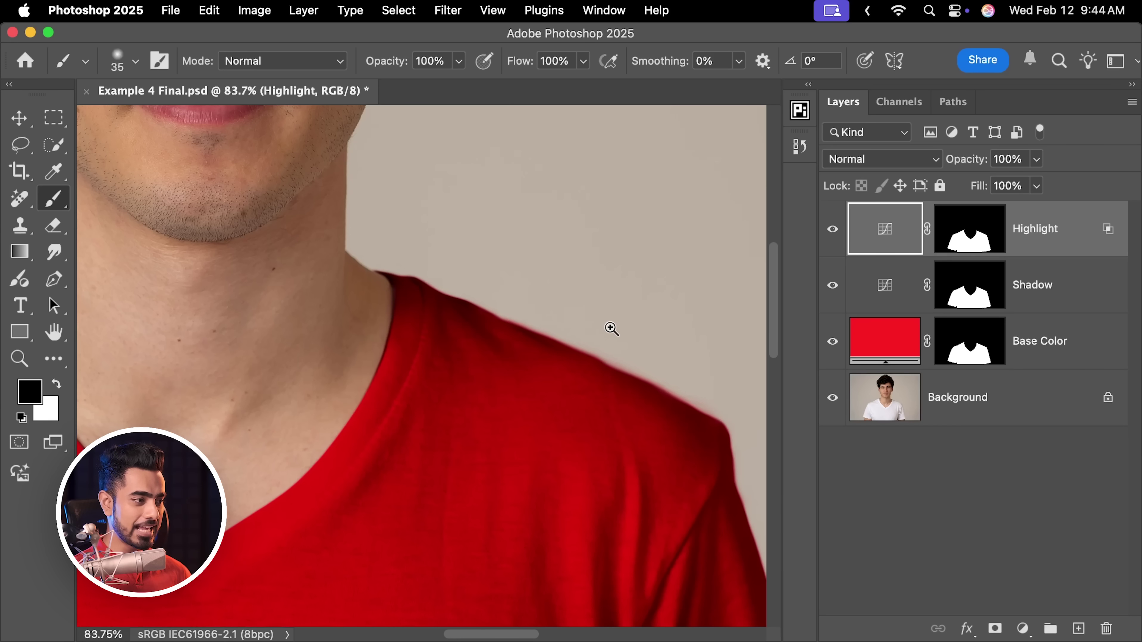
scroll(610, 329, up, 5)
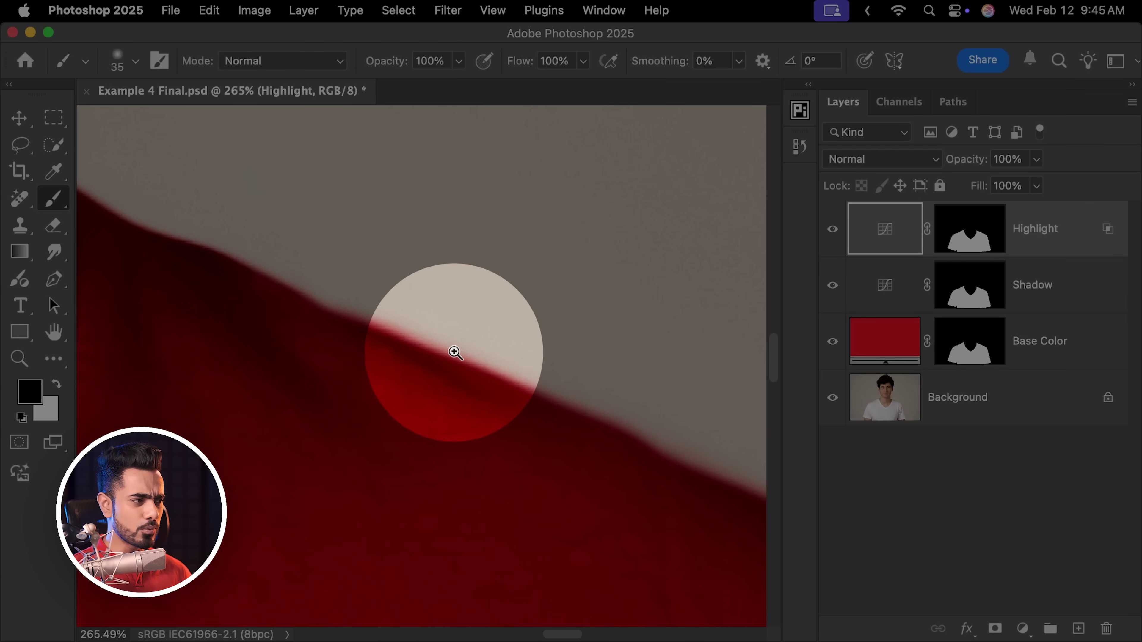
scroll(494, 356, up, 4)
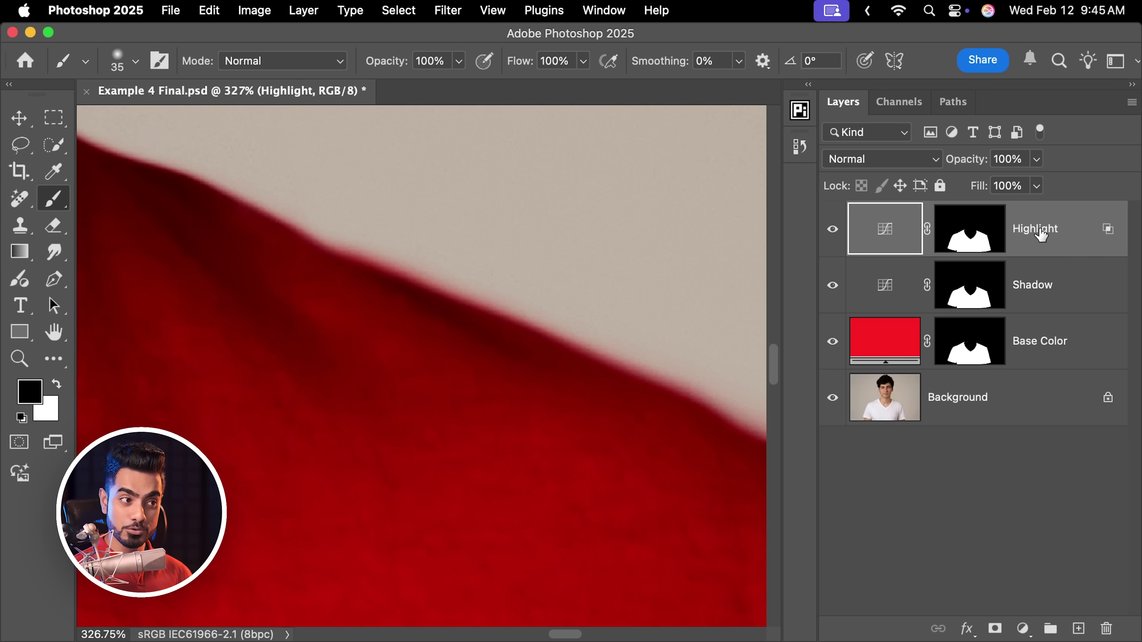
- Group the Highlight, Shadow and Base Color layers together and expand the group to show its contents
shift+click(1053, 342)
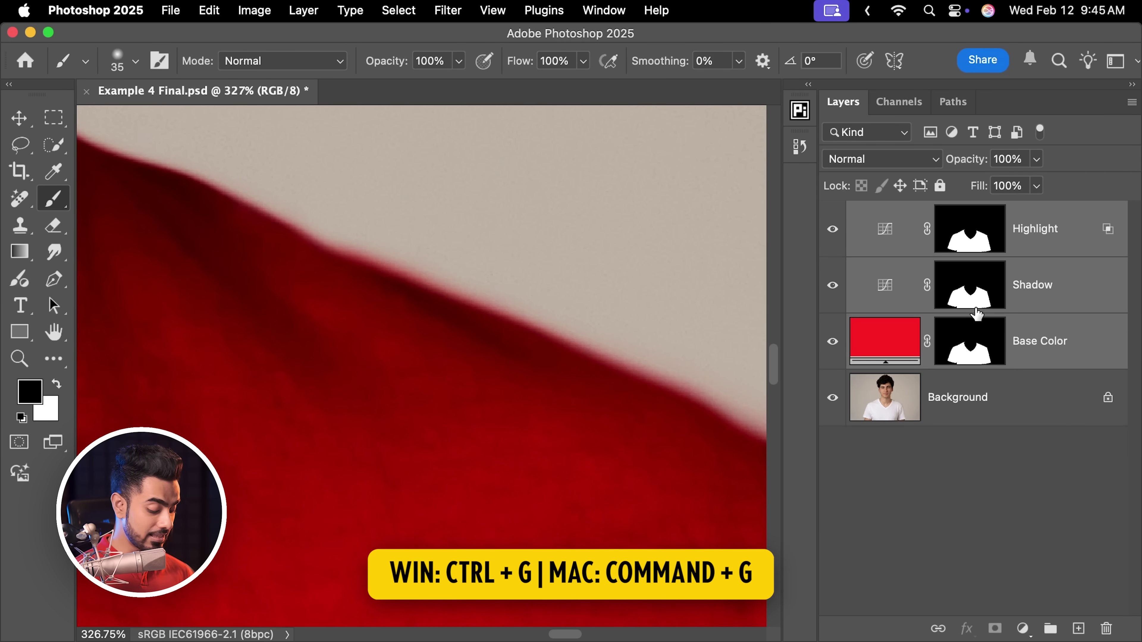
key(super+g)
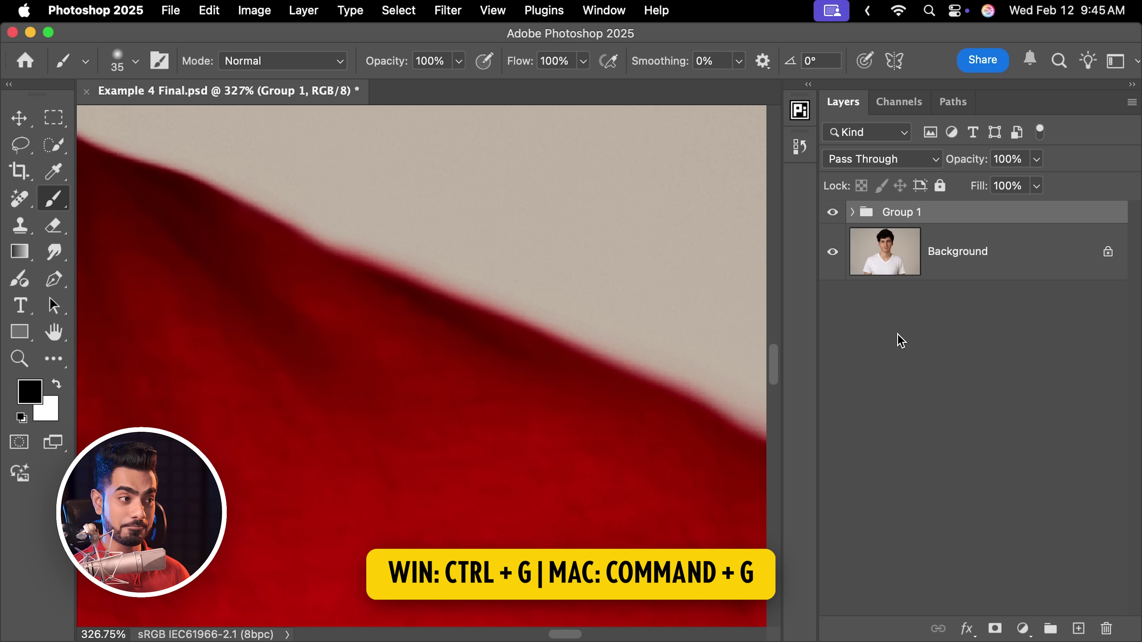
click(853, 211)
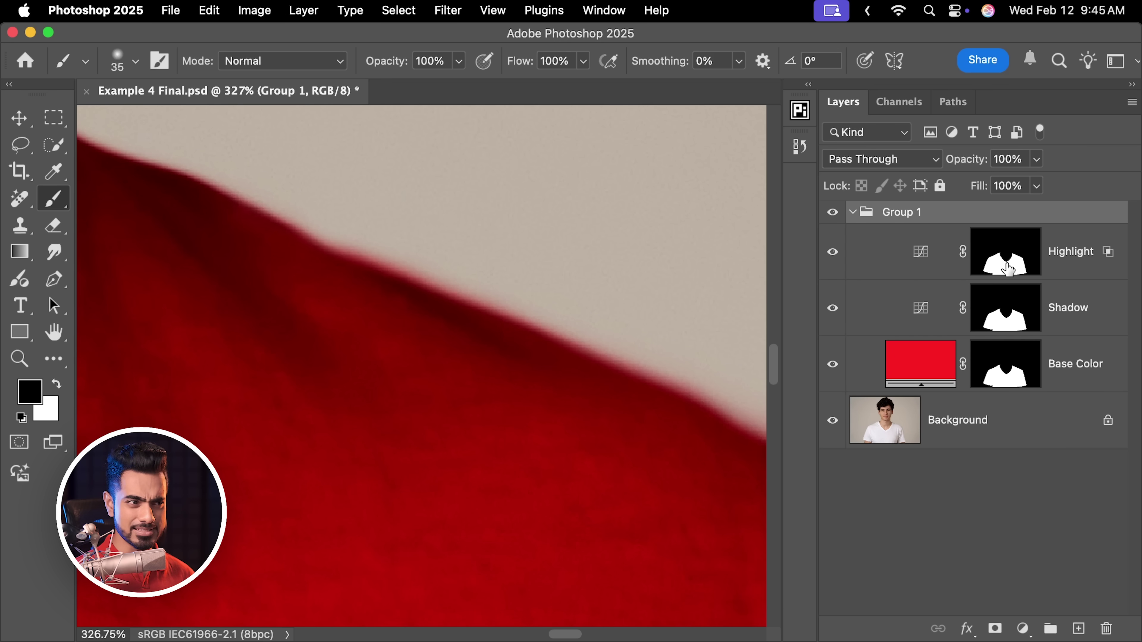
- Move the Highlight layer's mask onto Group 1 and delete the masks of the Shadow and Base Color layers
drag(1009, 267, 955, 270)
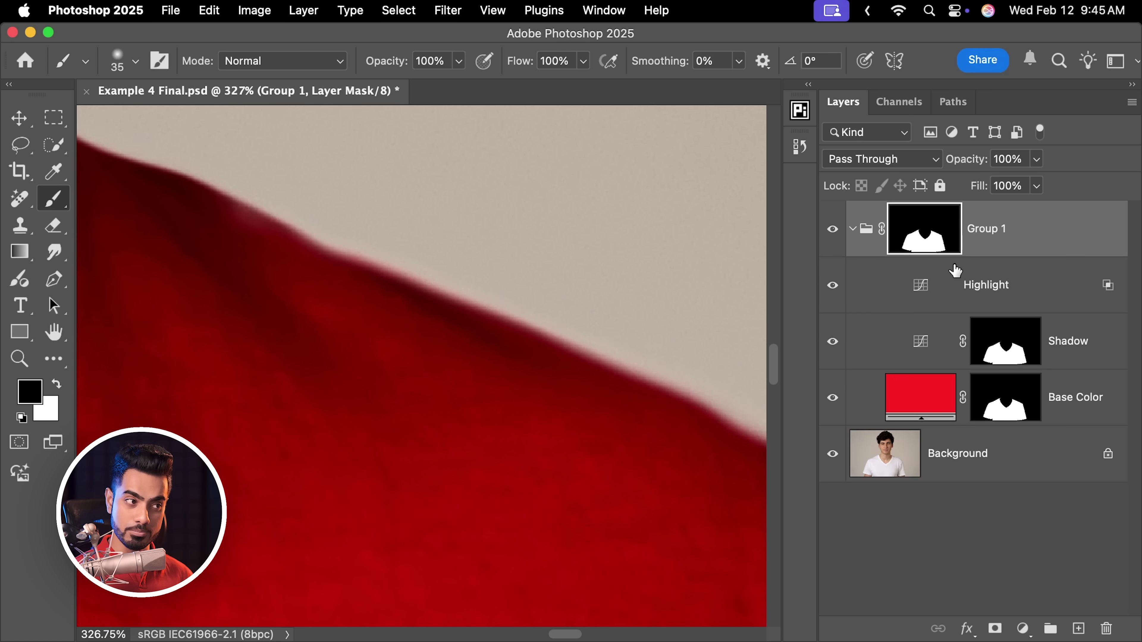
click(1011, 339)
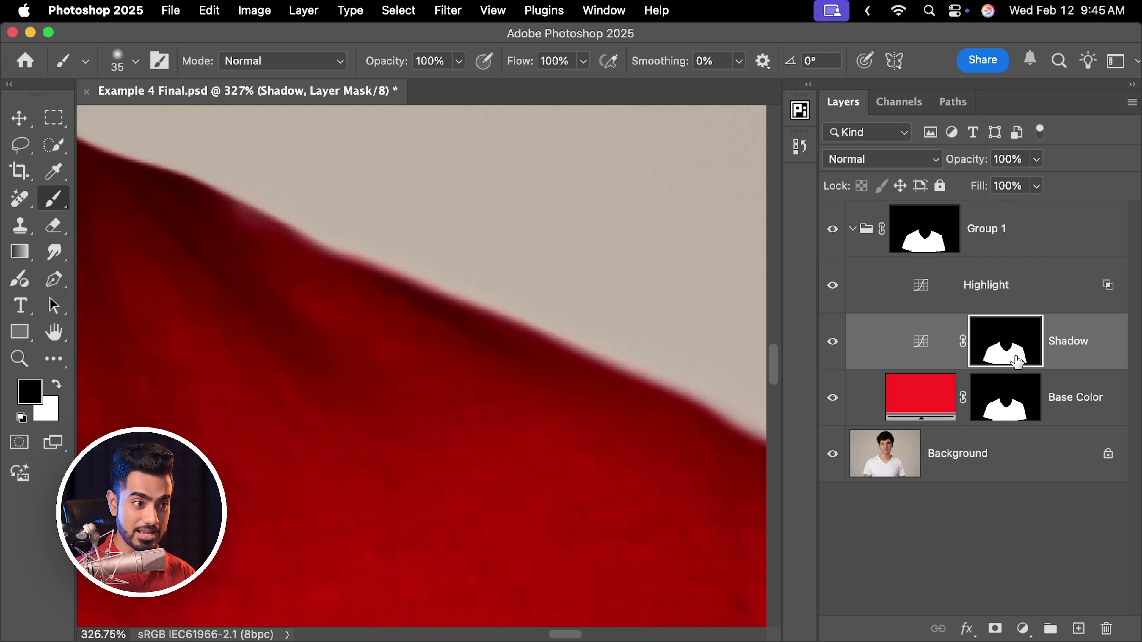
key(Delete)
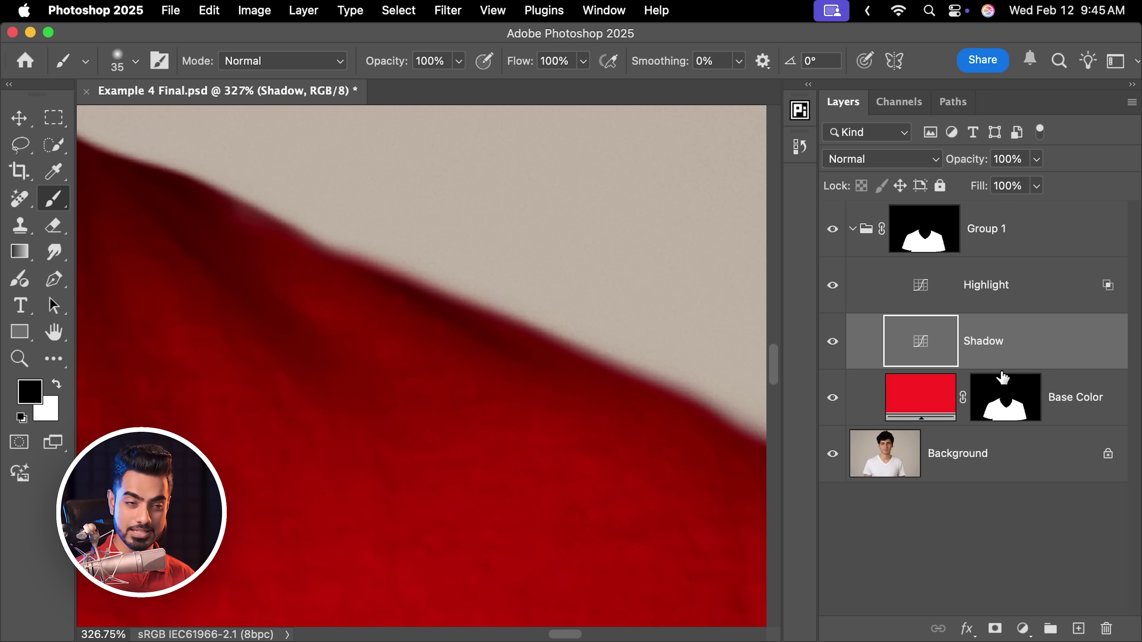
click(1011, 402)
key(Delete)
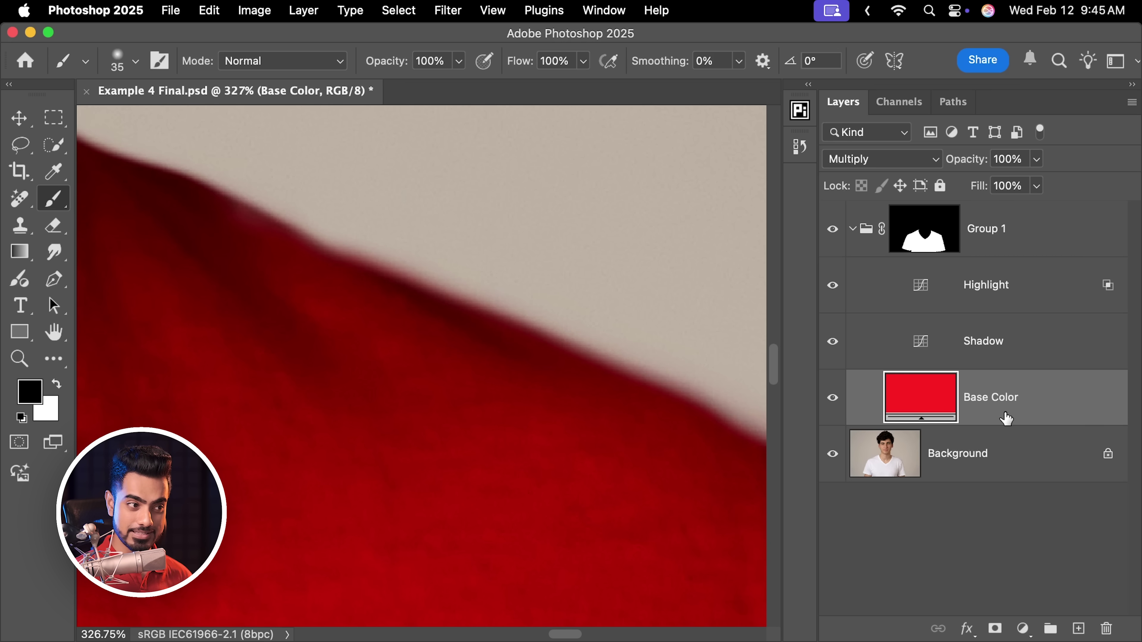
- Create a history snapshot and compare the shirt's shoulder edge between the original Example 4 Final.psd state and the snapshot, ending on Snapshot 1
drag(638, 338, 451, 354)
scroll(457, 339, up, 3)
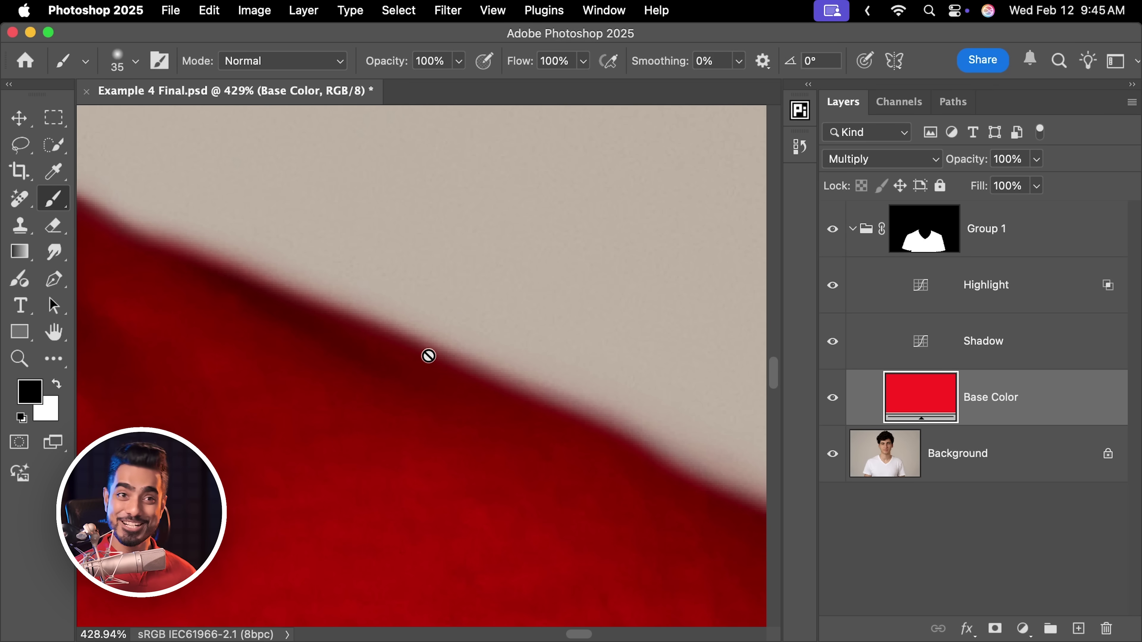
click(799, 149)
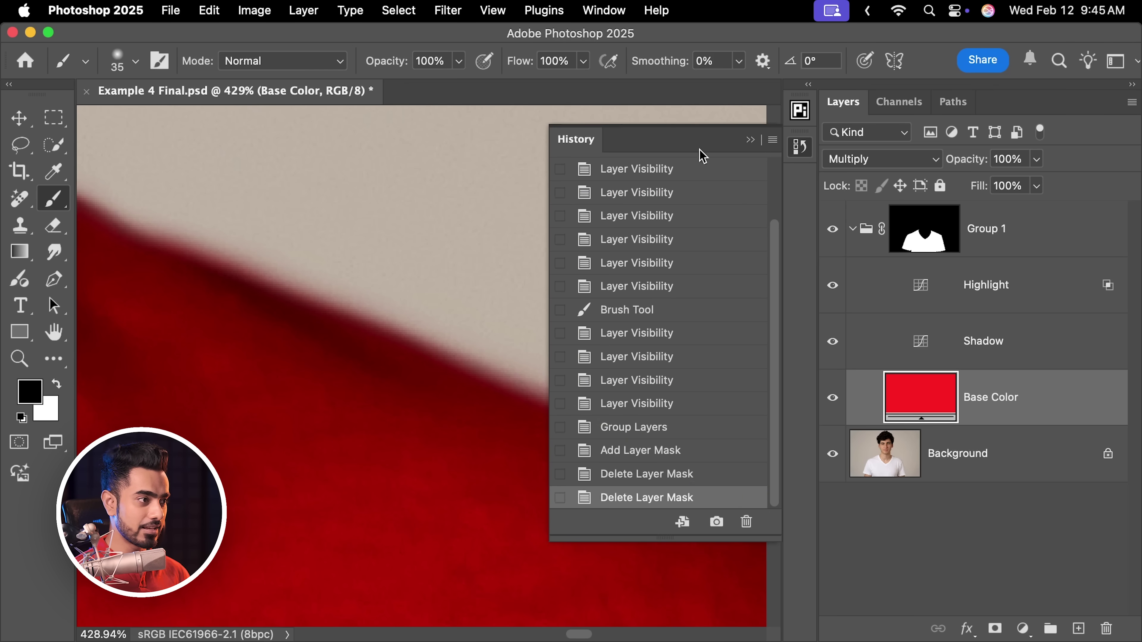
click(716, 523)
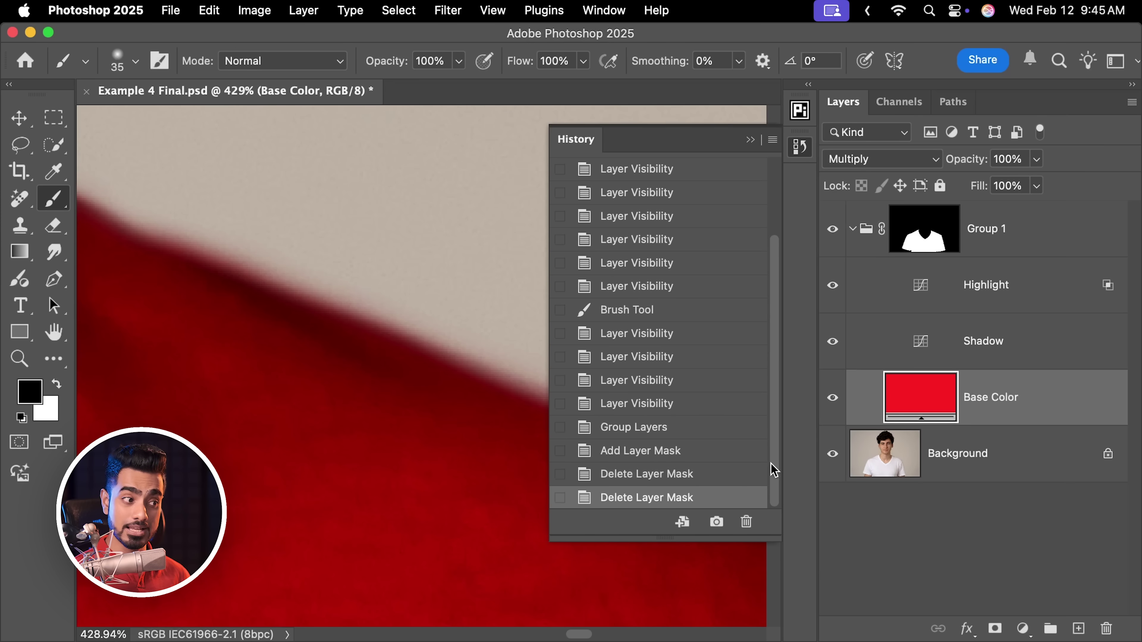
drag(774, 470, 742, 204)
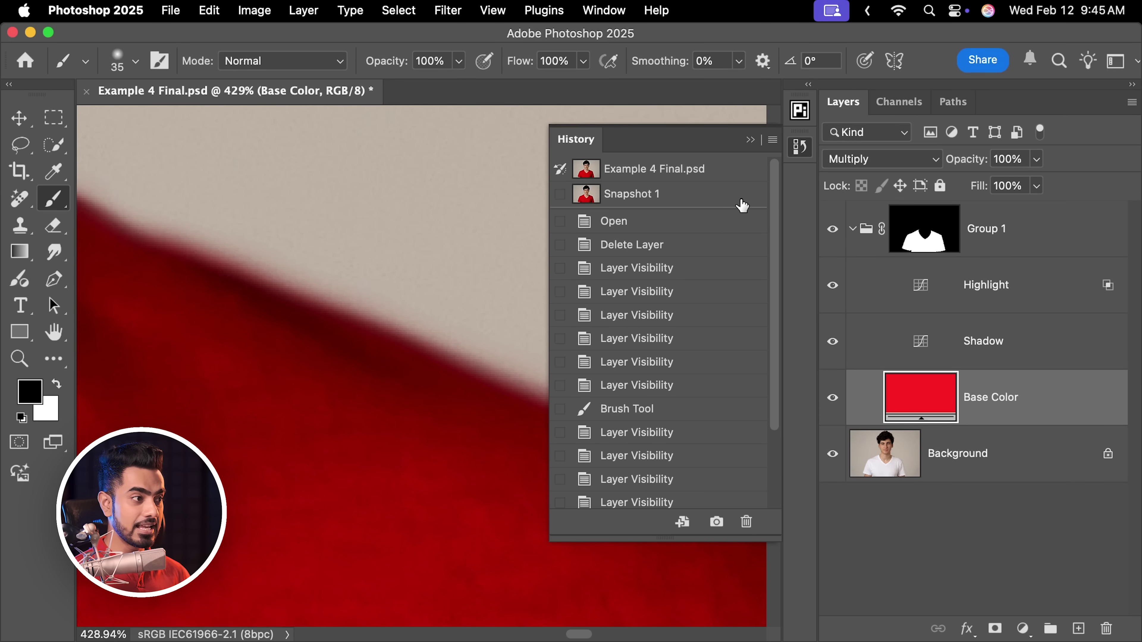
click(656, 171)
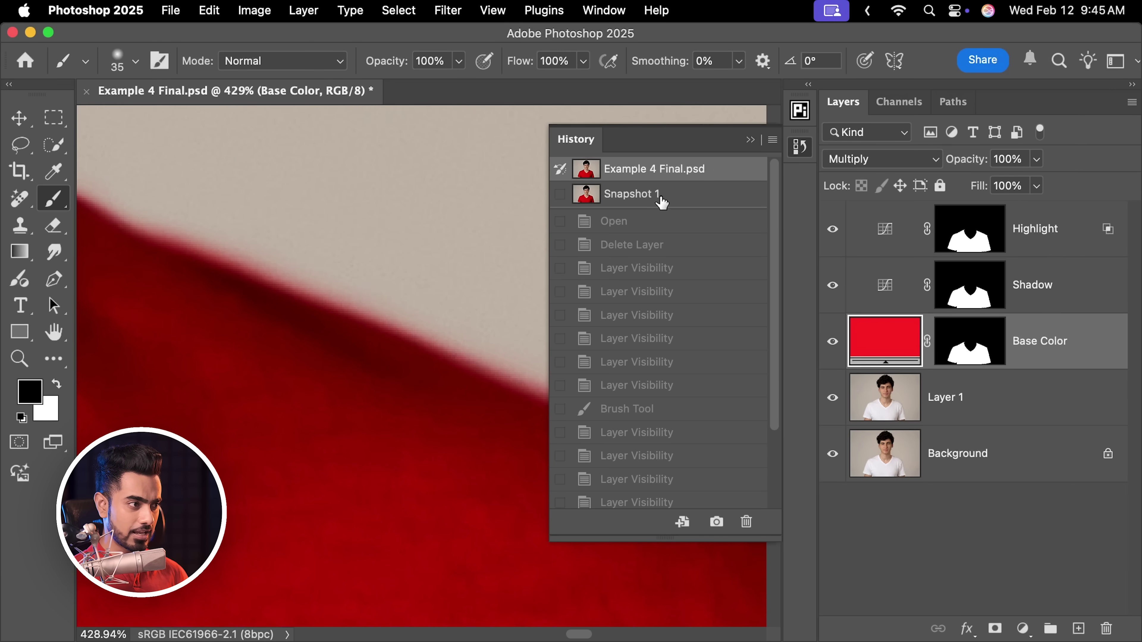
click(657, 199)
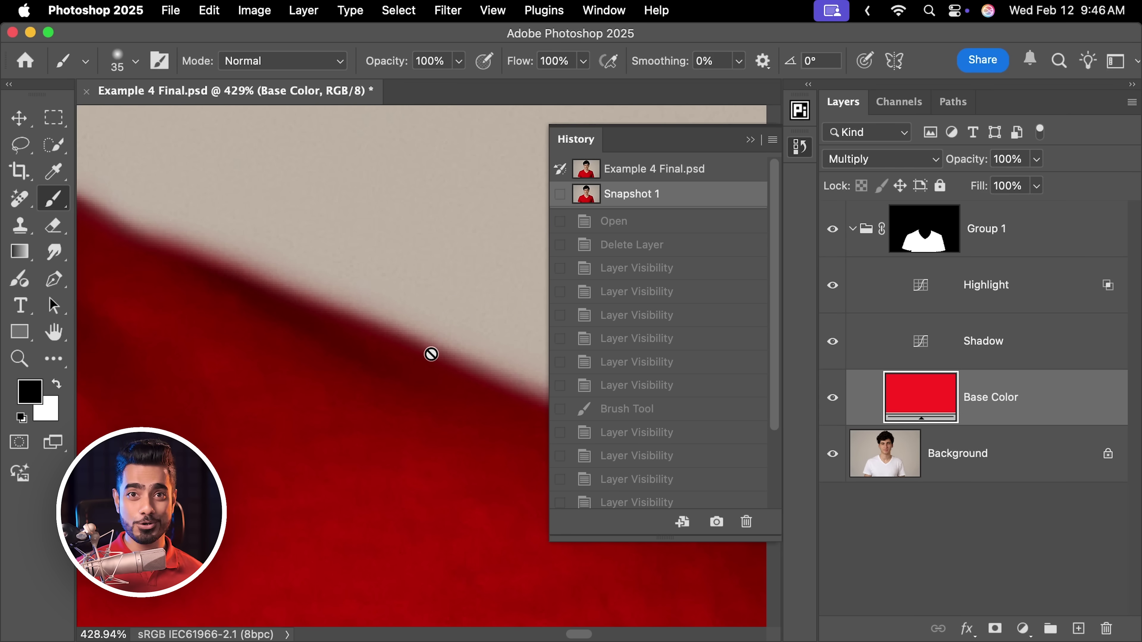
- Retouch the shirt's neckline edge on the Group 1 mask with a size 35 brush, painting with black and with white
click(912, 226)
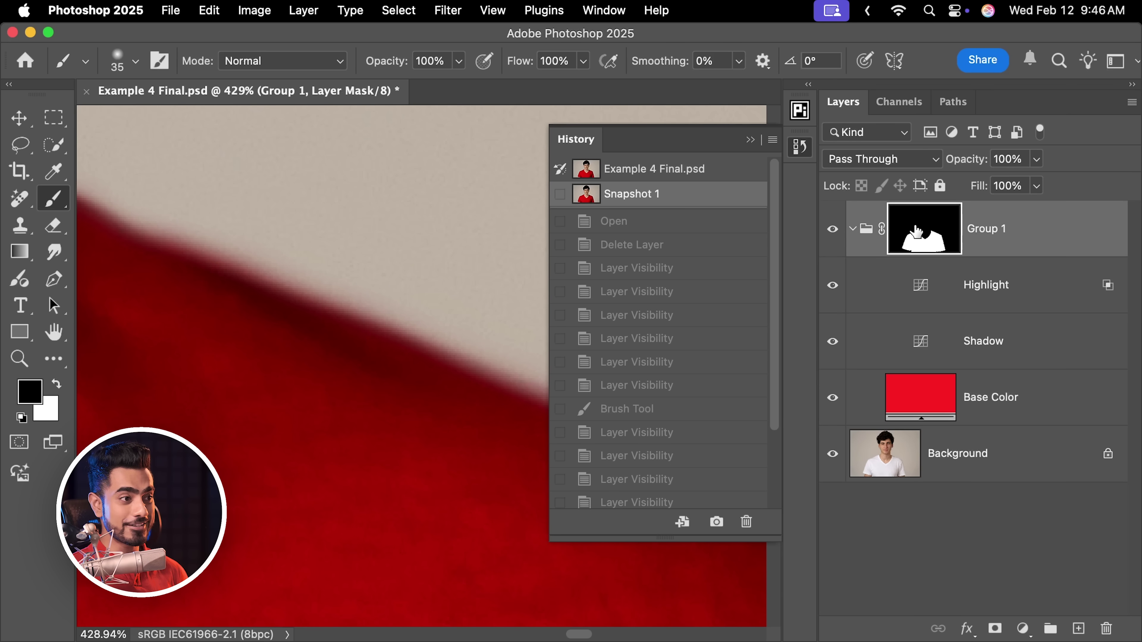
scroll(449, 309, down, 6)
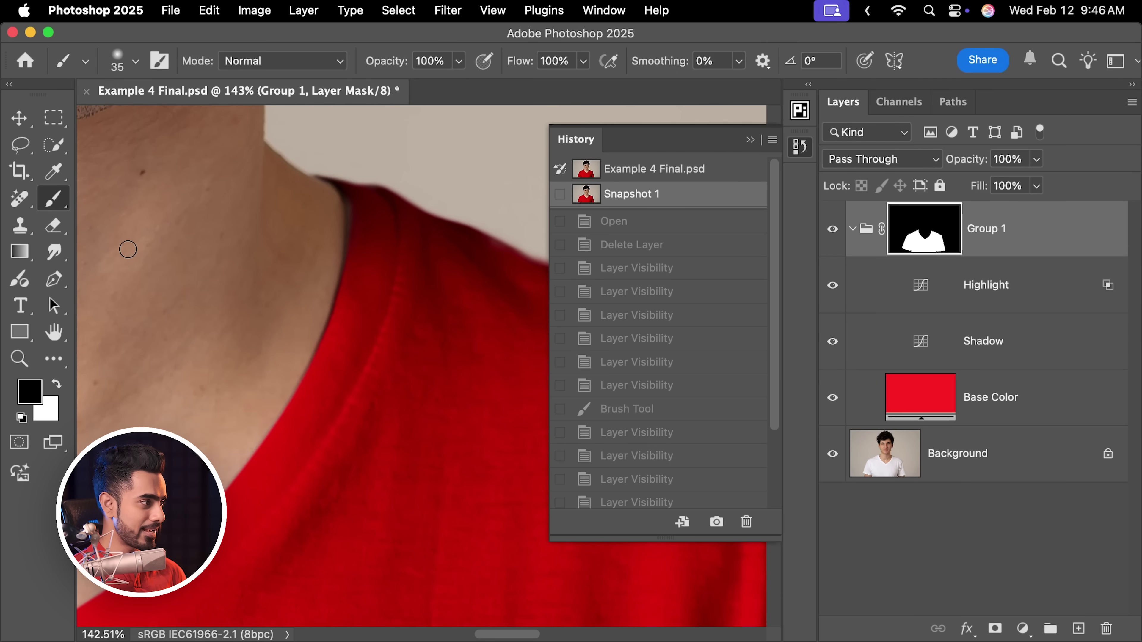
scroll(285, 336, up, 4)
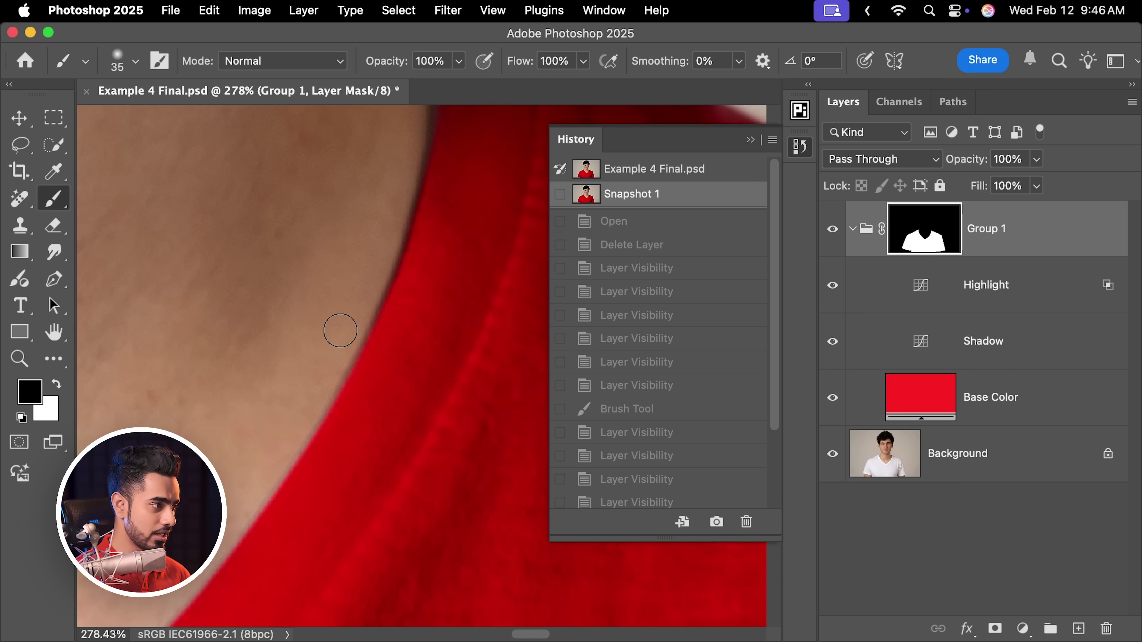
key(x)
key(x)
drag(364, 296, 342, 405)
key(x)
mouse_move(407, 309)
mouse_down()
mouse_move(387, 347)
mouse_move(417, 288)
mouse_up()
drag(392, 332, 371, 400)
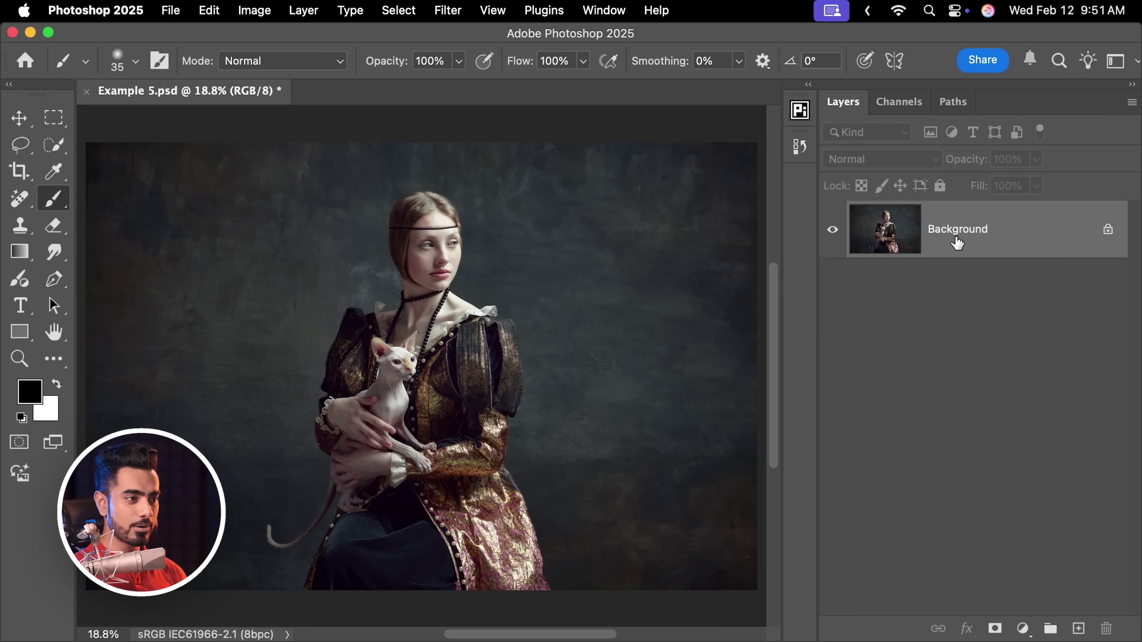
- Duplicate the Background layer of Example 5.psd and apply the Camera Raw user preset Warm Green - PiXimperfect to the copy
key(super+j)
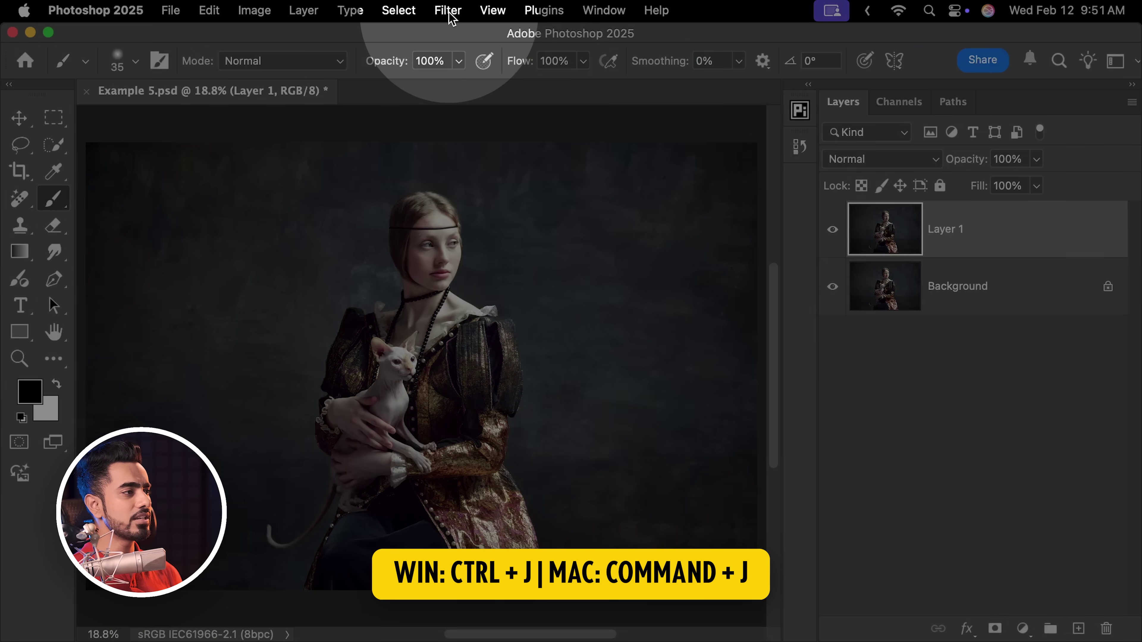
click(448, 10)
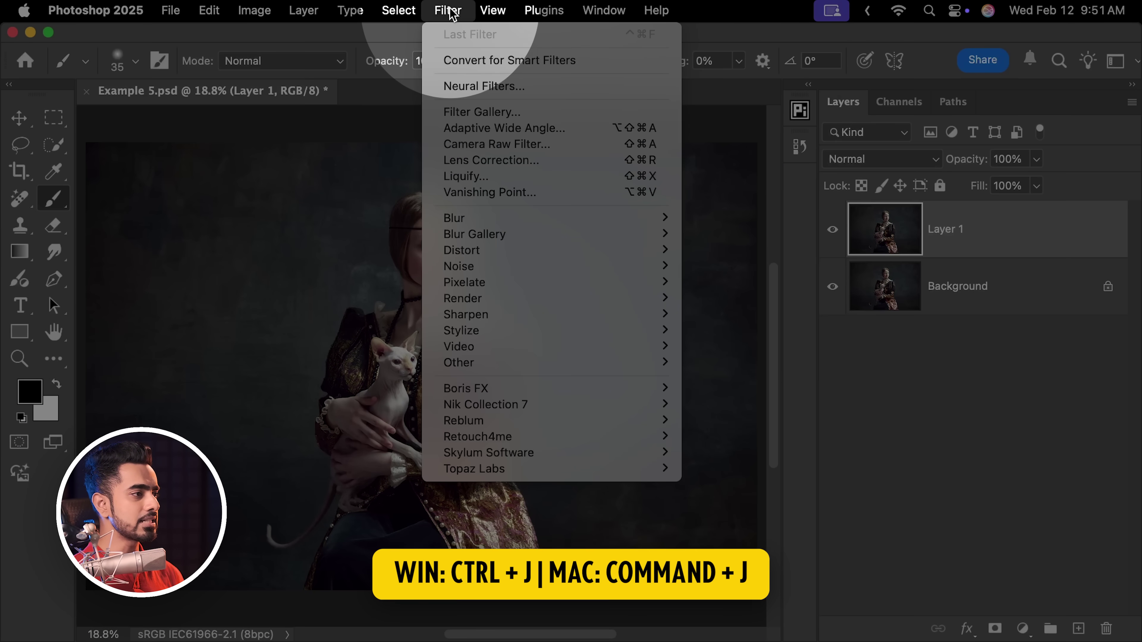
click(493, 144)
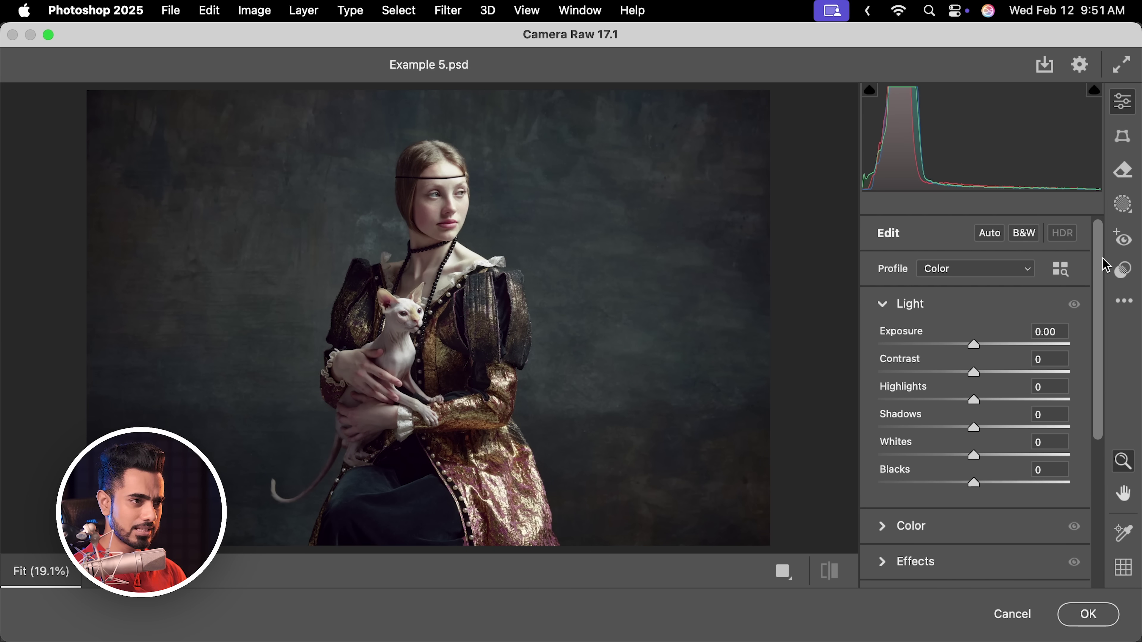
click(1122, 272)
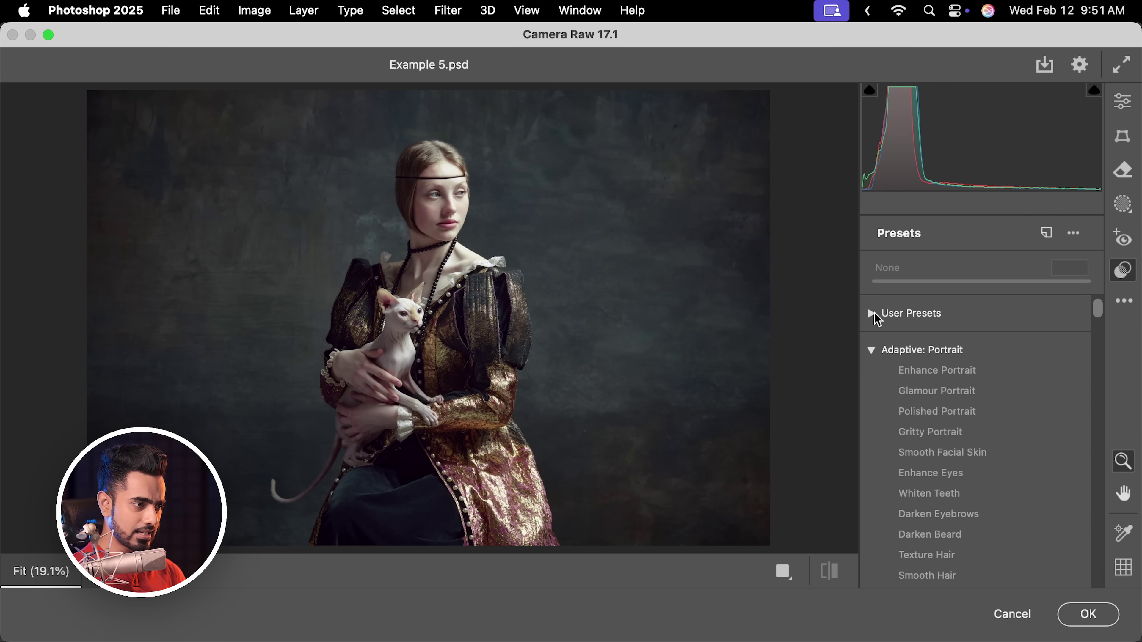
click(872, 313)
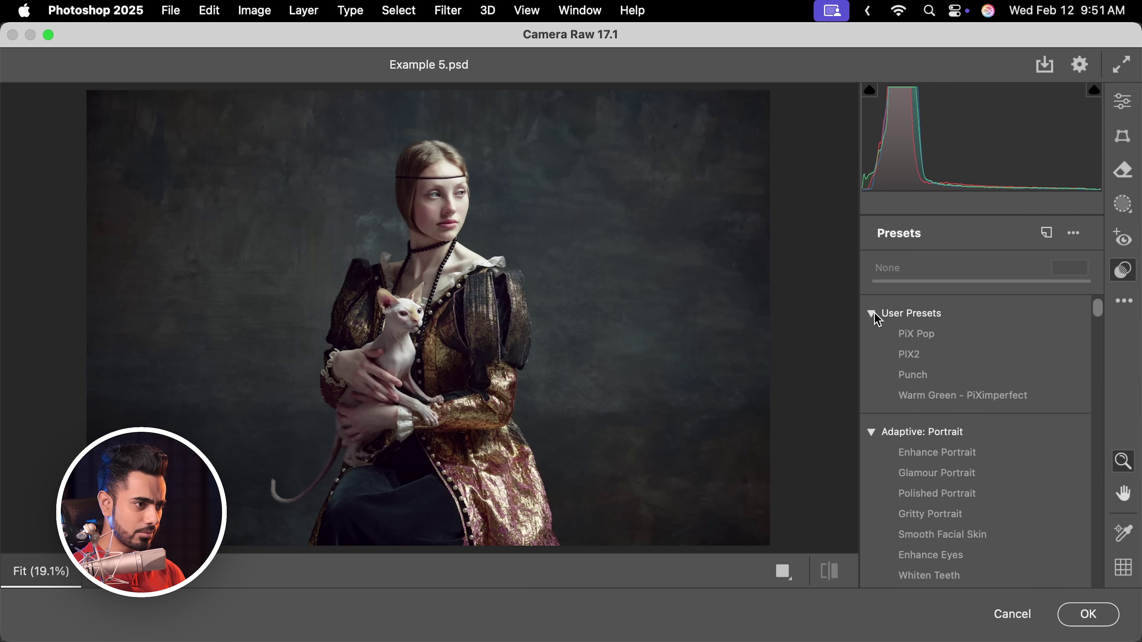
click(937, 401)
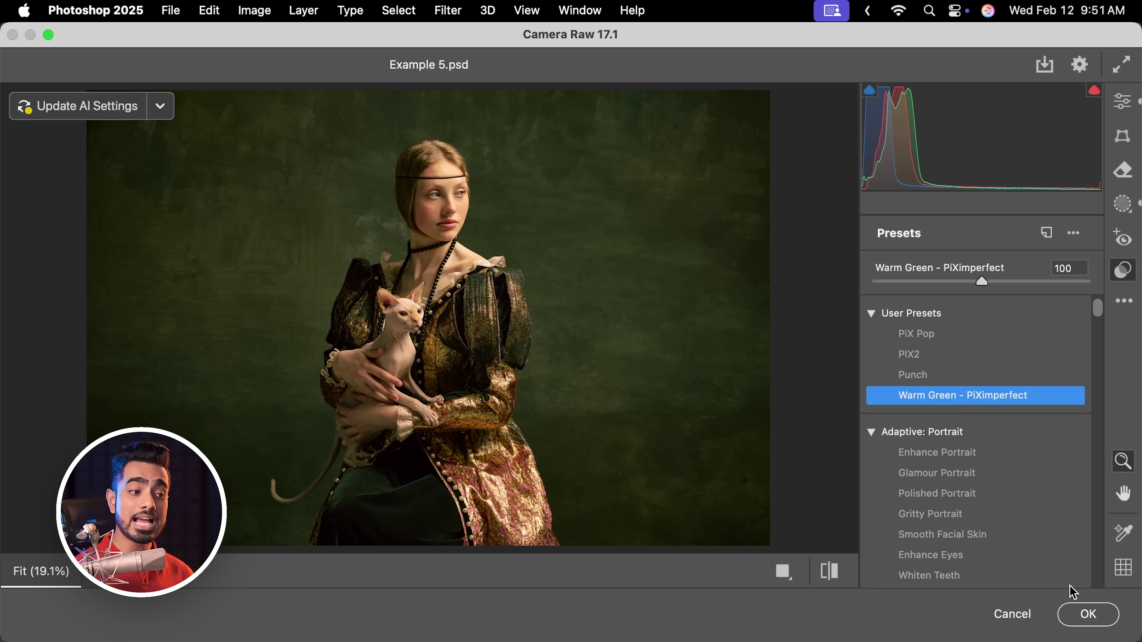
click(1088, 614)
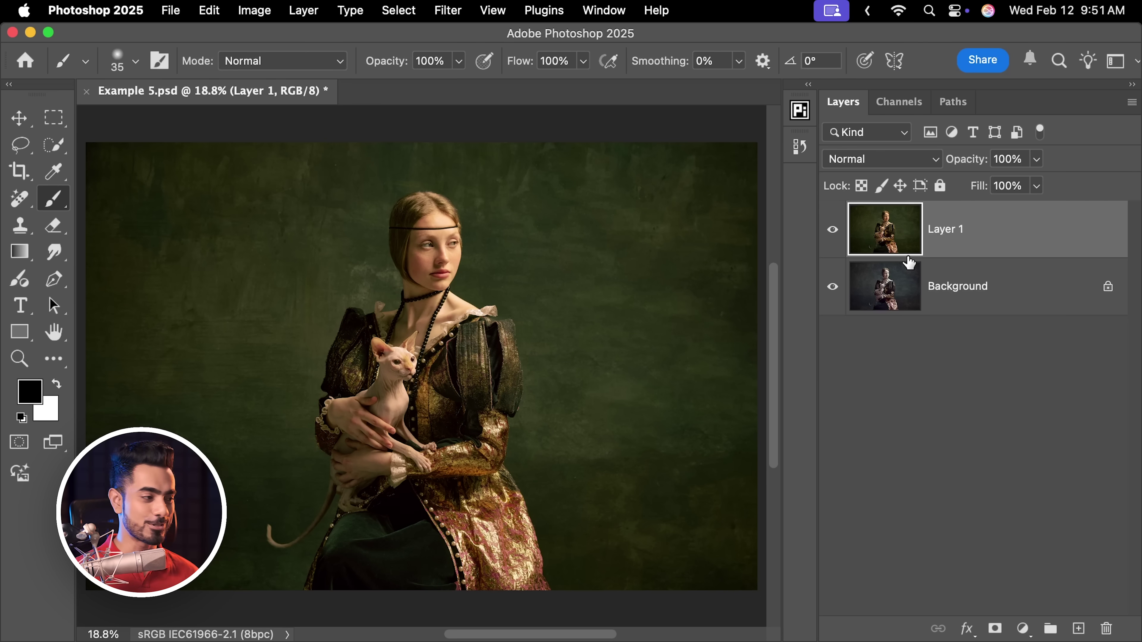
- Inspect the filtered portrait up close and delete the color-graded Layer 1
drag(465, 289, 484, 257)
scroll(653, 264, up, 2)
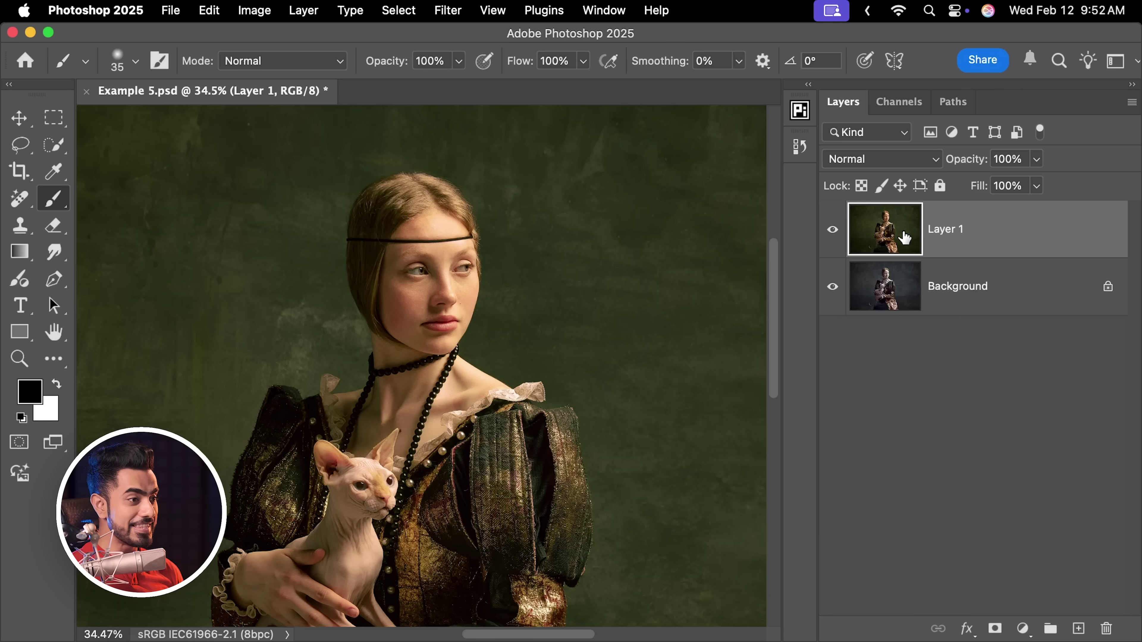
drag(1016, 221, 1106, 629)
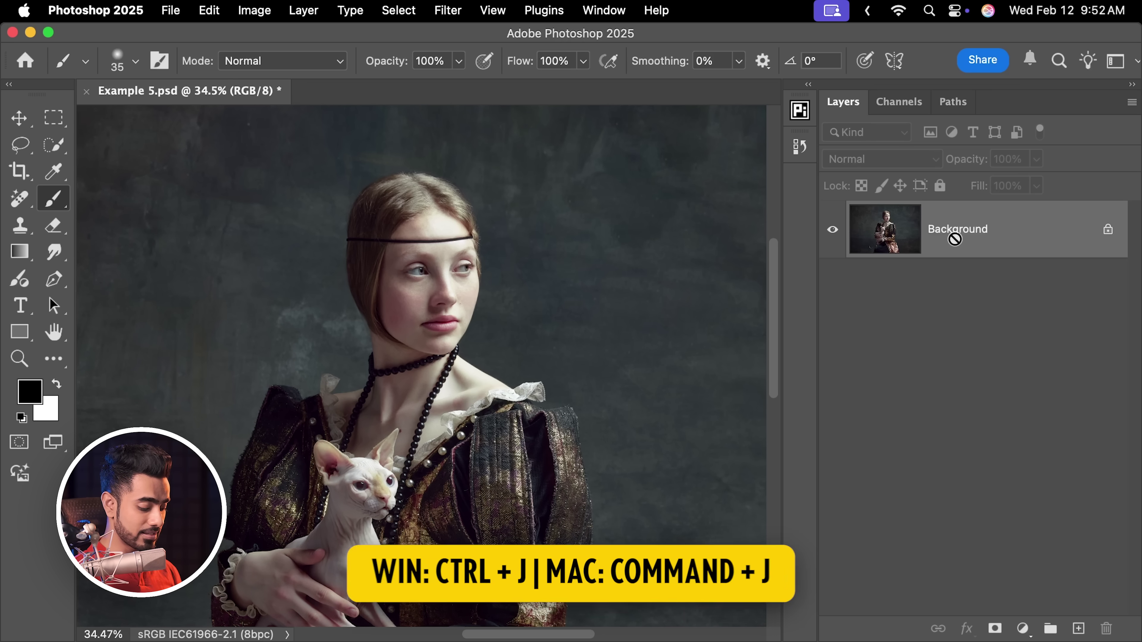
- Duplicate the Background layer and convert the copy to a smart object for re-editable filters
key(super+j)
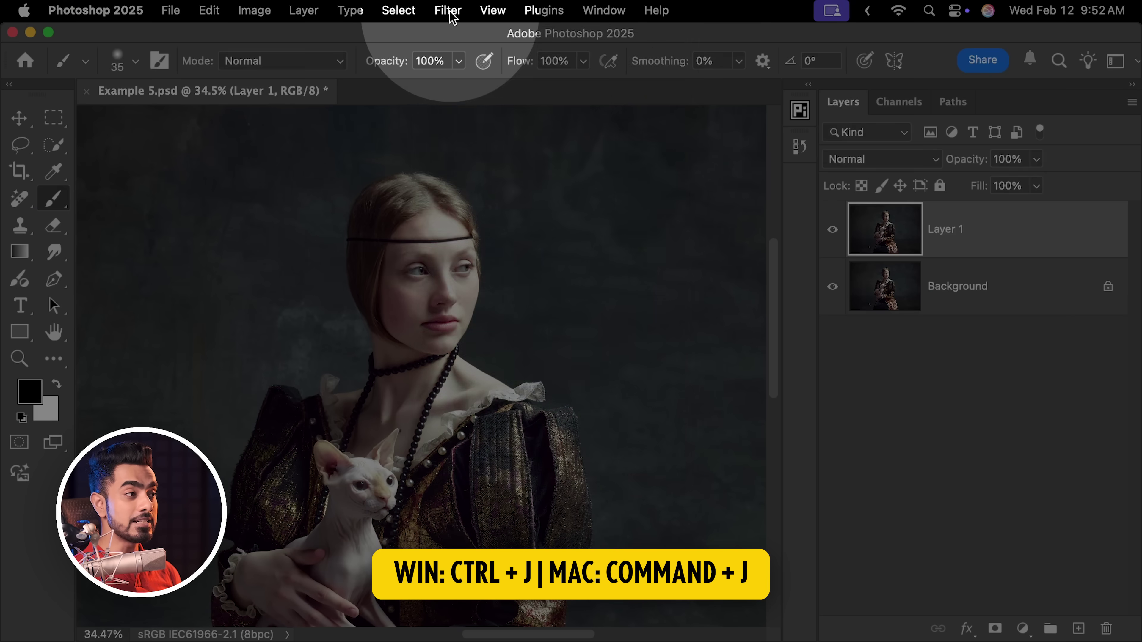
click(448, 11)
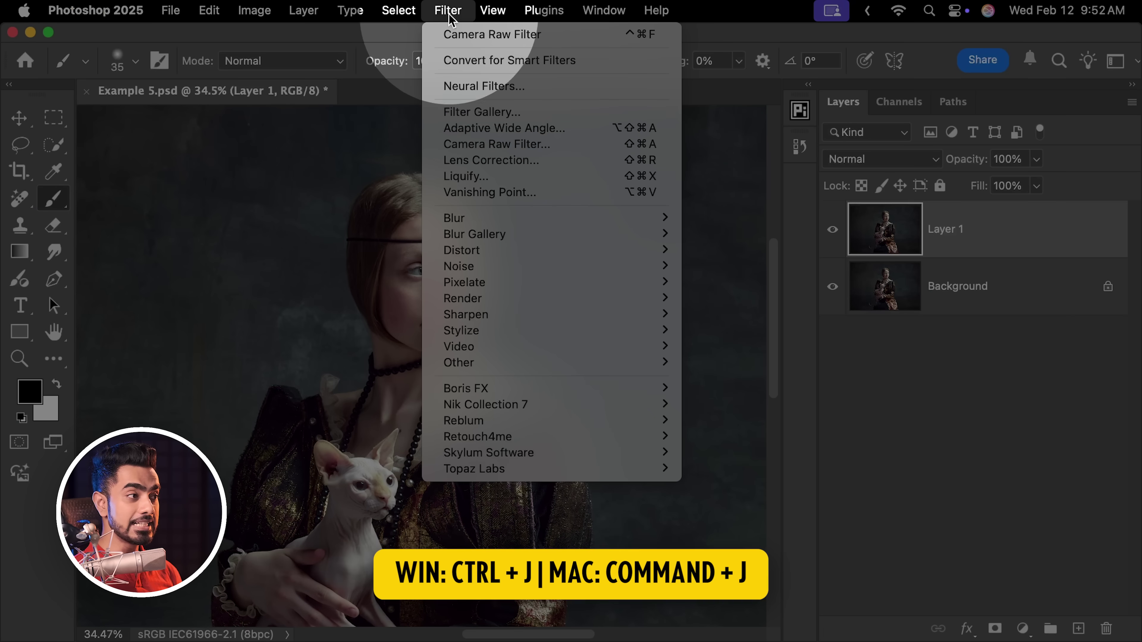
click(502, 67)
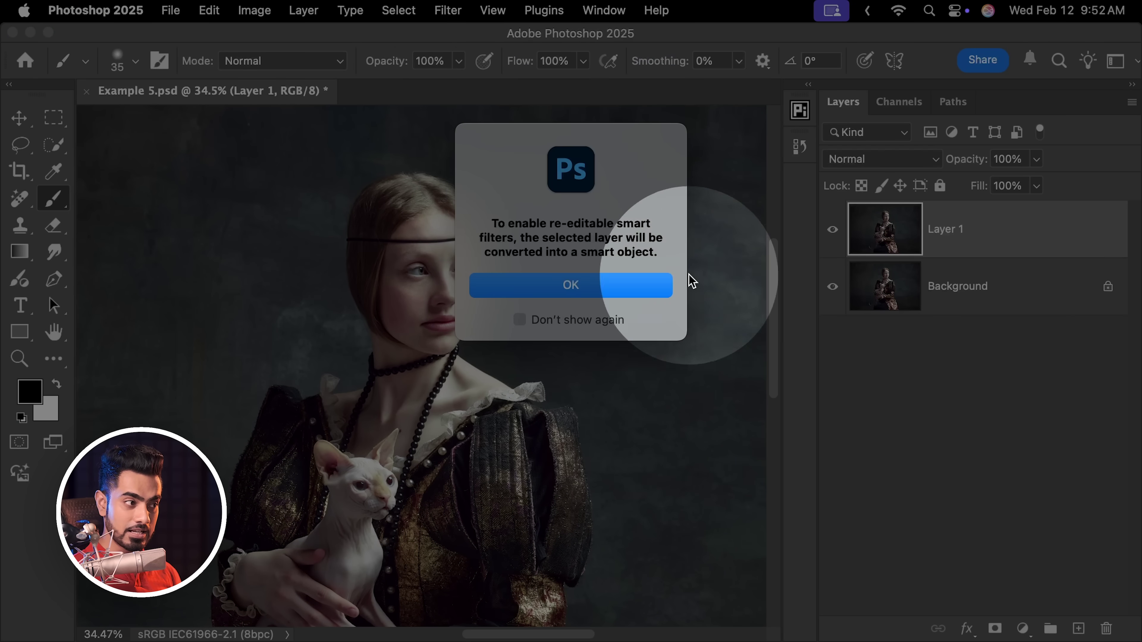
click(595, 286)
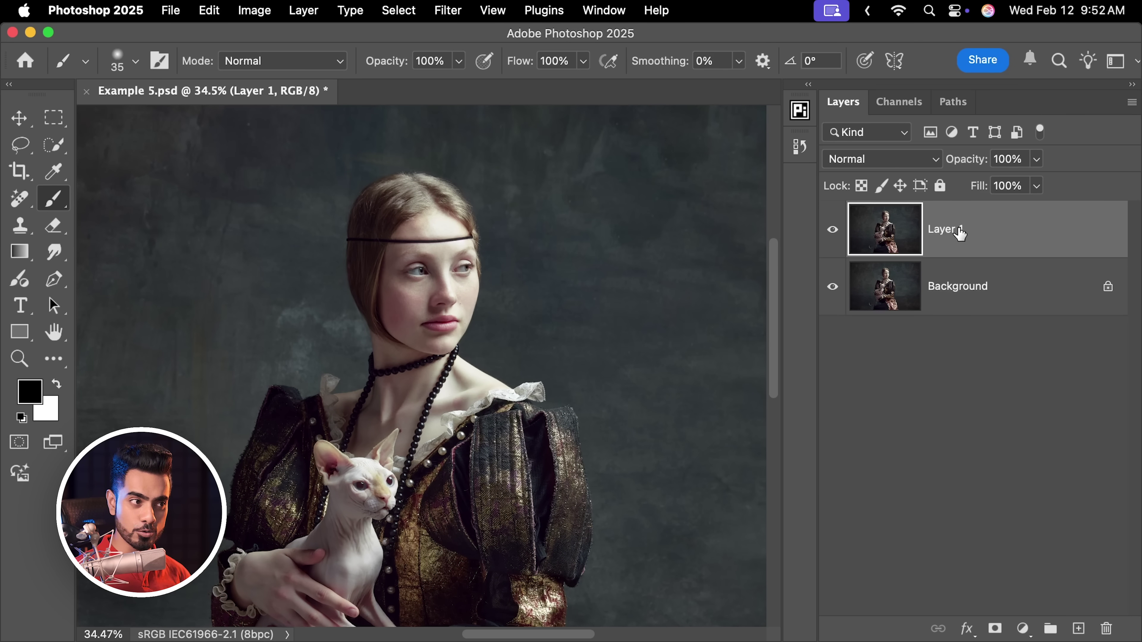
right_click(975, 221)
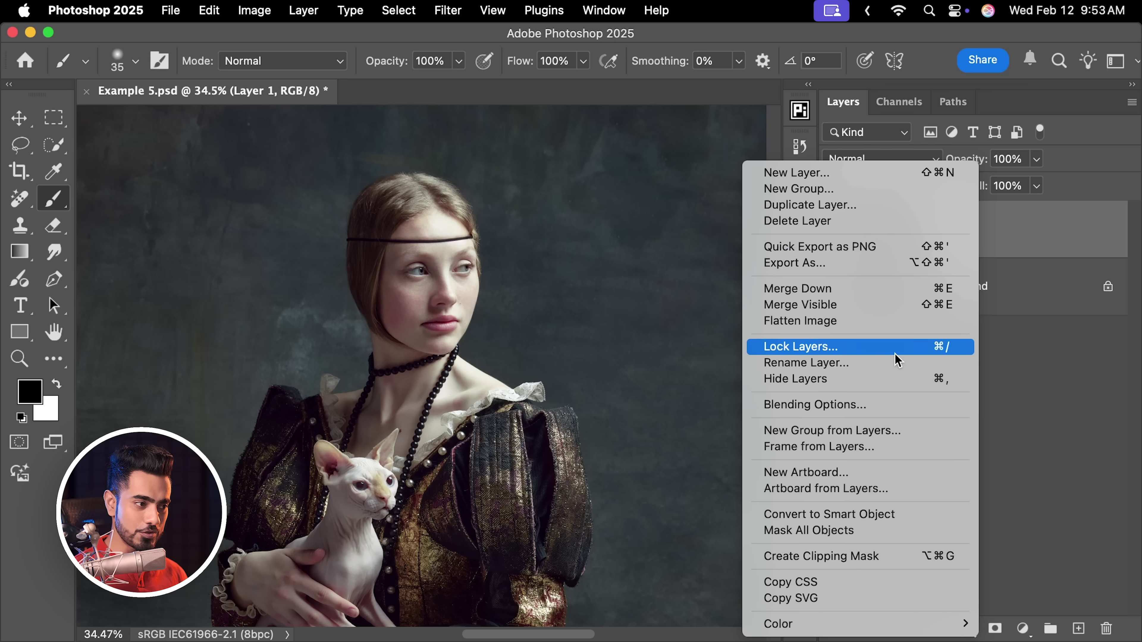
click(867, 515)
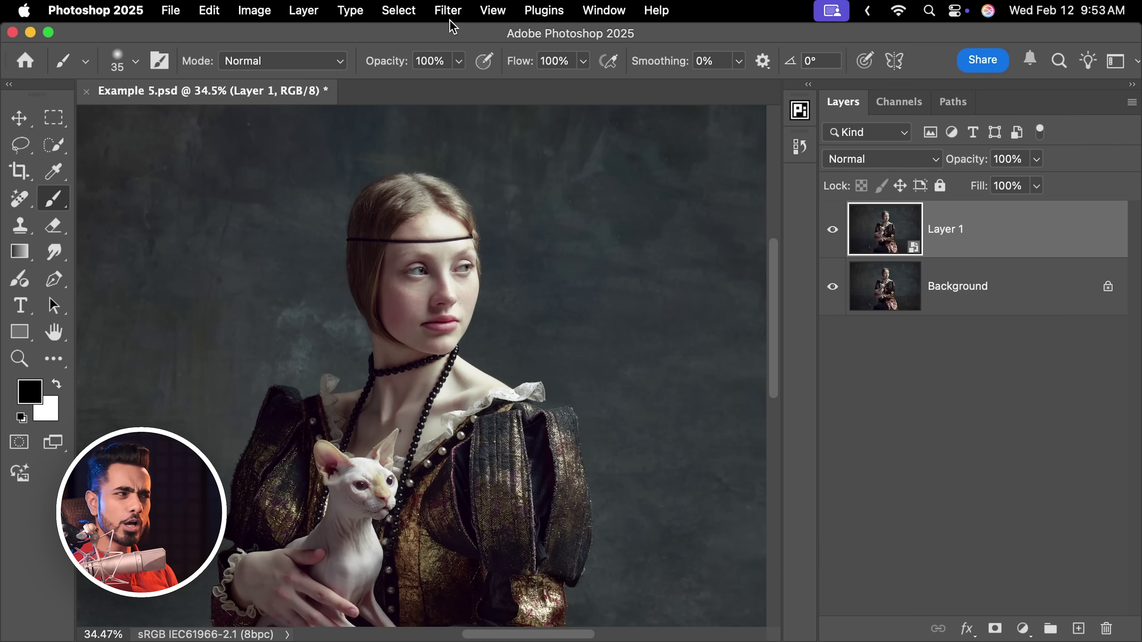
- Apply the Camera Raw Filter with the user preset Warm Green - PiXimperfect to the smart object Layer 1
click(451, 11)
click(508, 152)
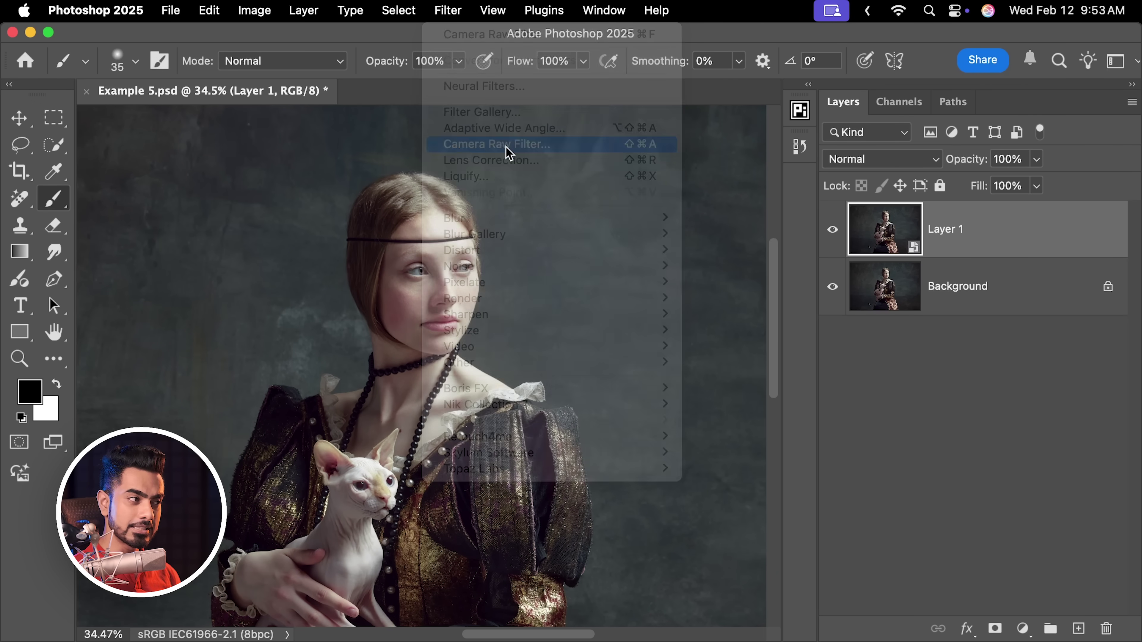
click(1123, 270)
click(935, 396)
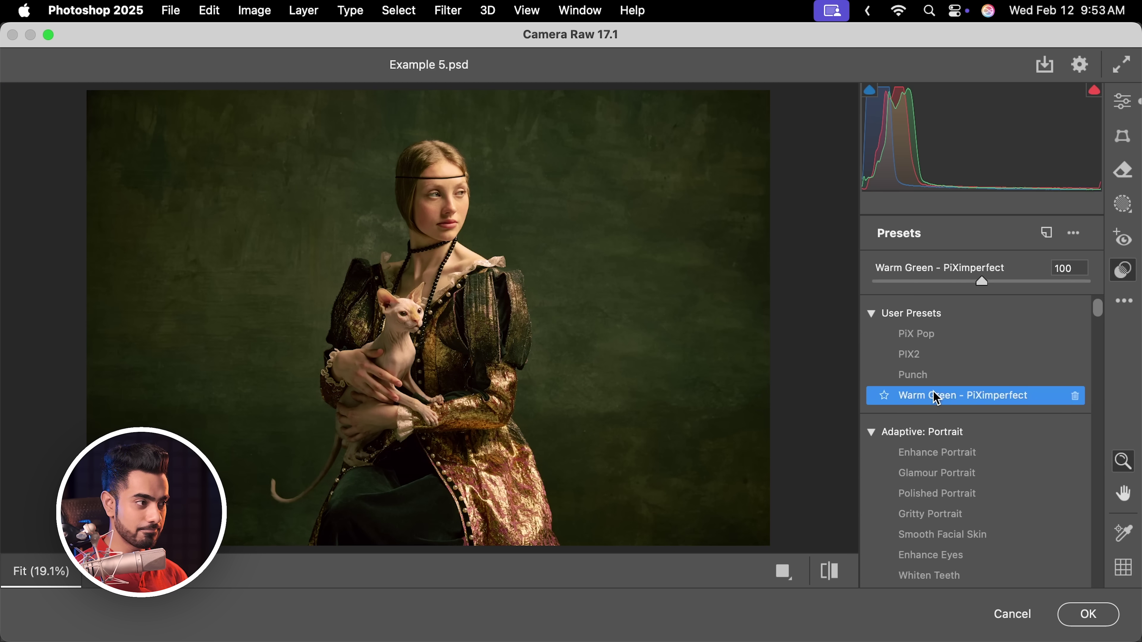
click(1088, 615)
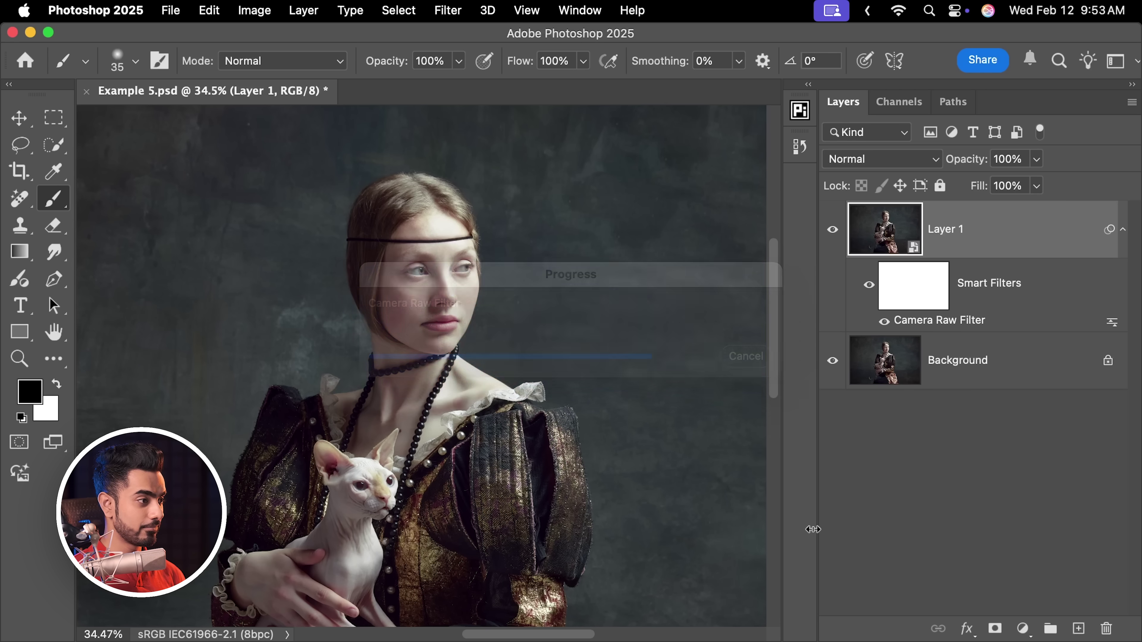
- Reopen the Camera Raw Filter on the smart object Layer 1 and set Exposure to -0.05 and Contrast to +26
scroll(555, 330, down, 3)
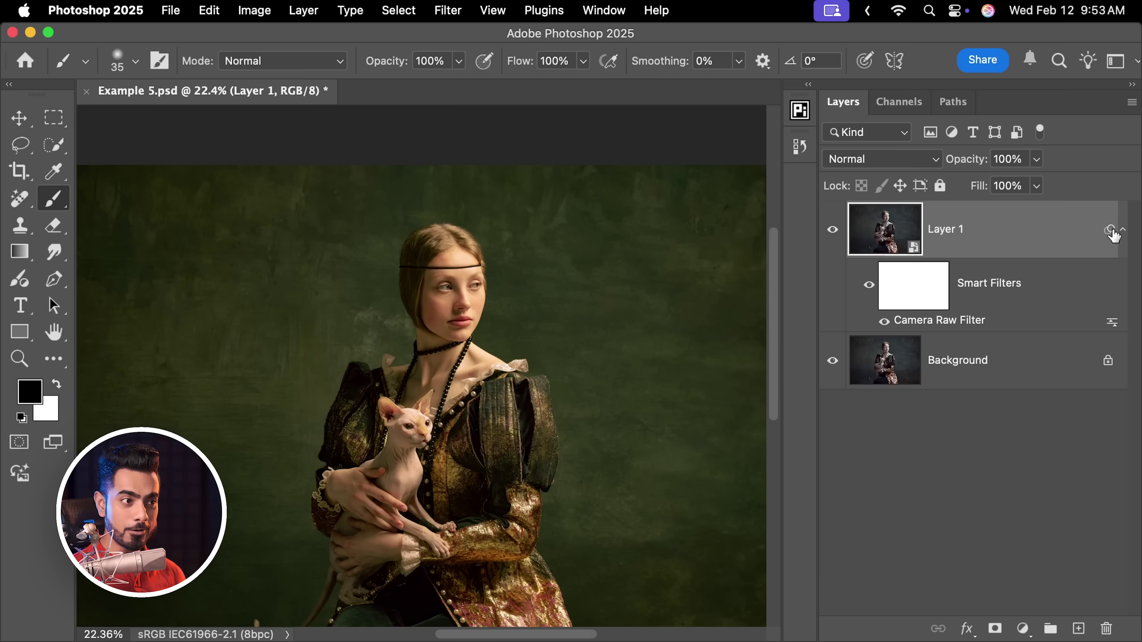
click(1122, 230)
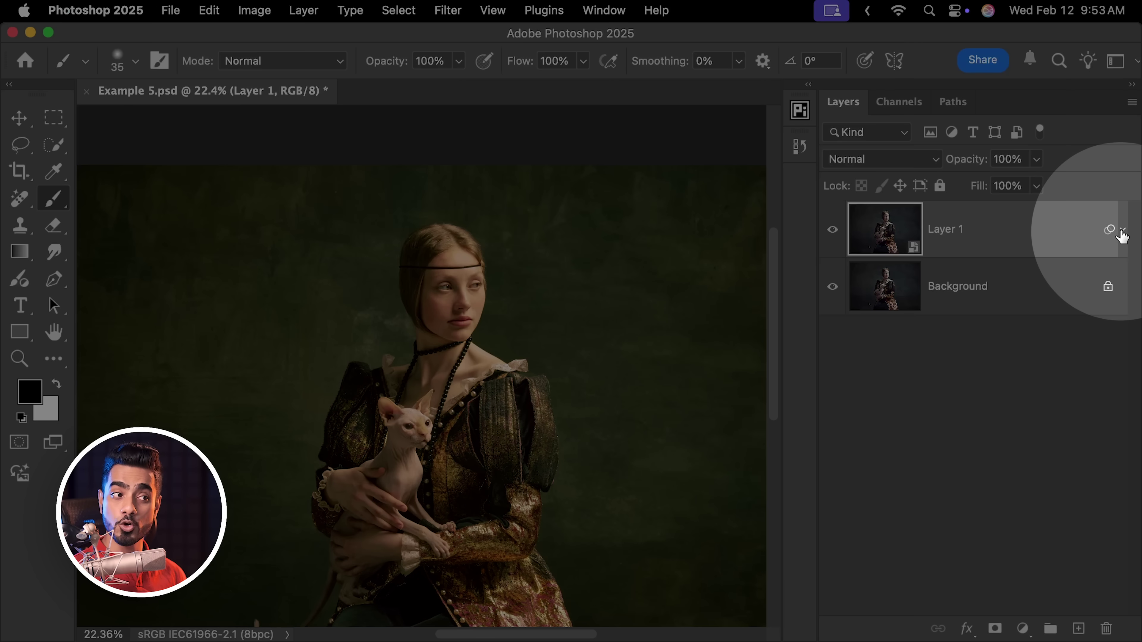
click(1122, 230)
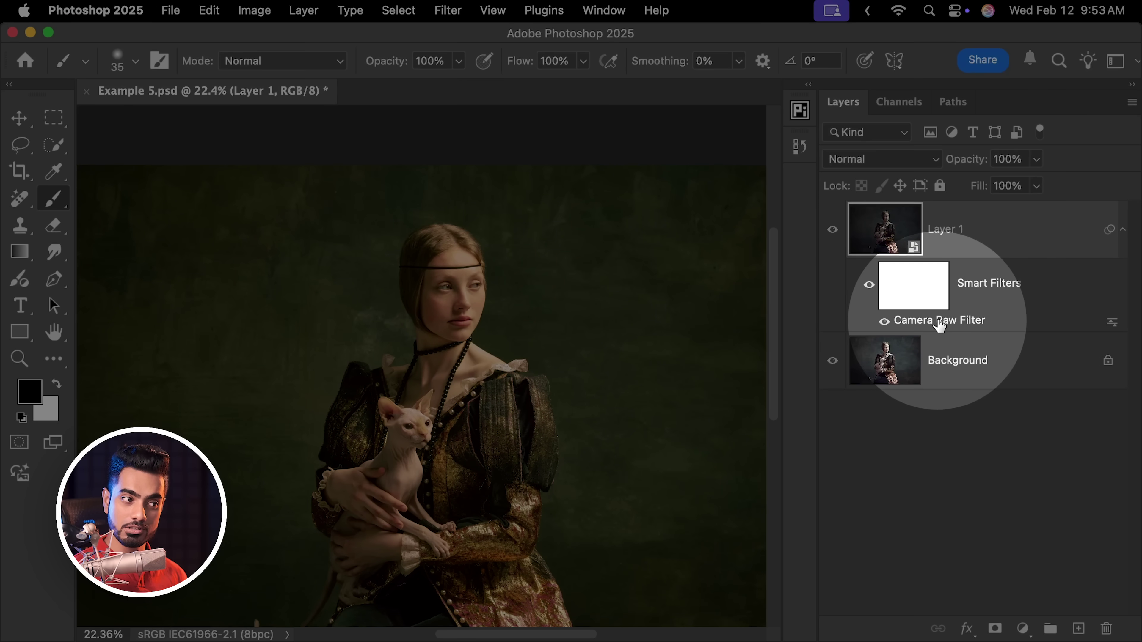
double_click(943, 323)
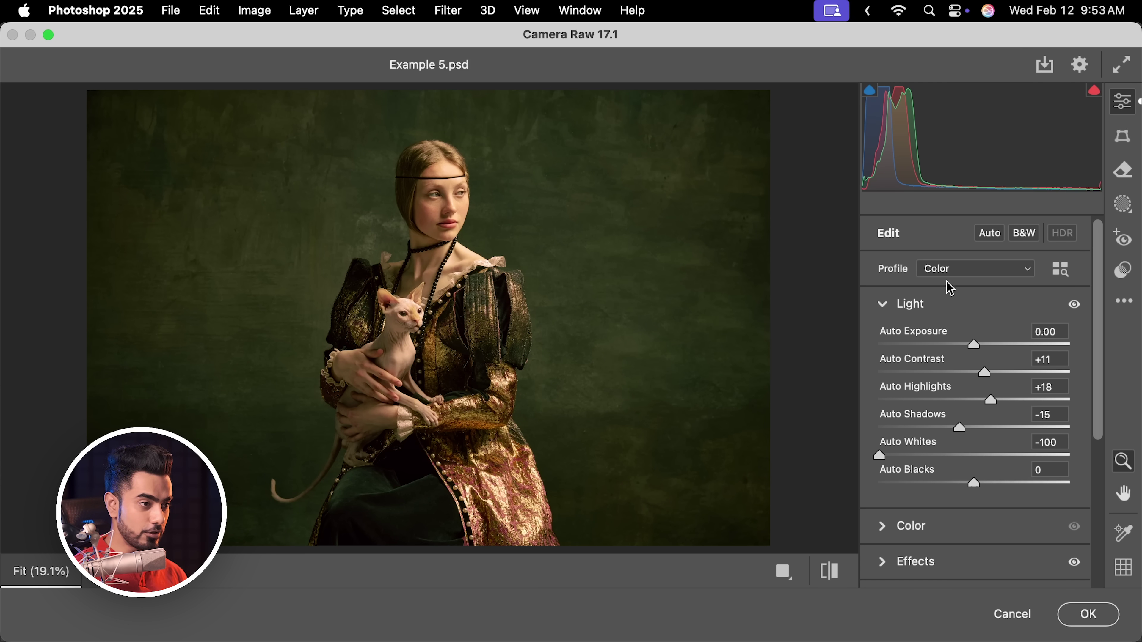
drag(973, 350, 971, 346)
scroll(978, 366, up, 5)
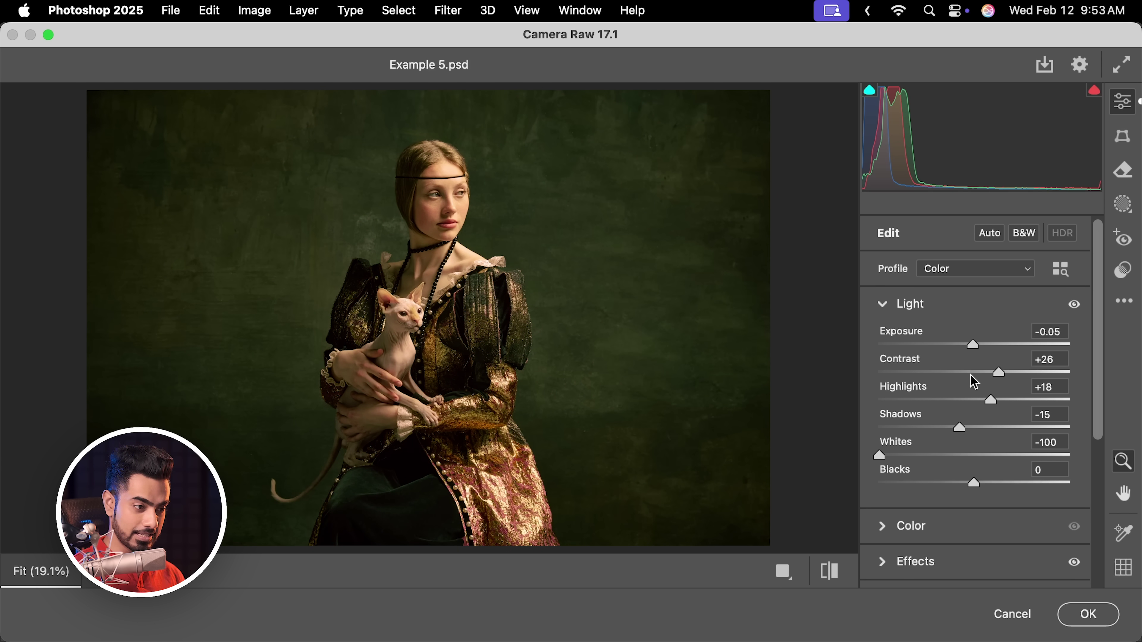
key(Return)
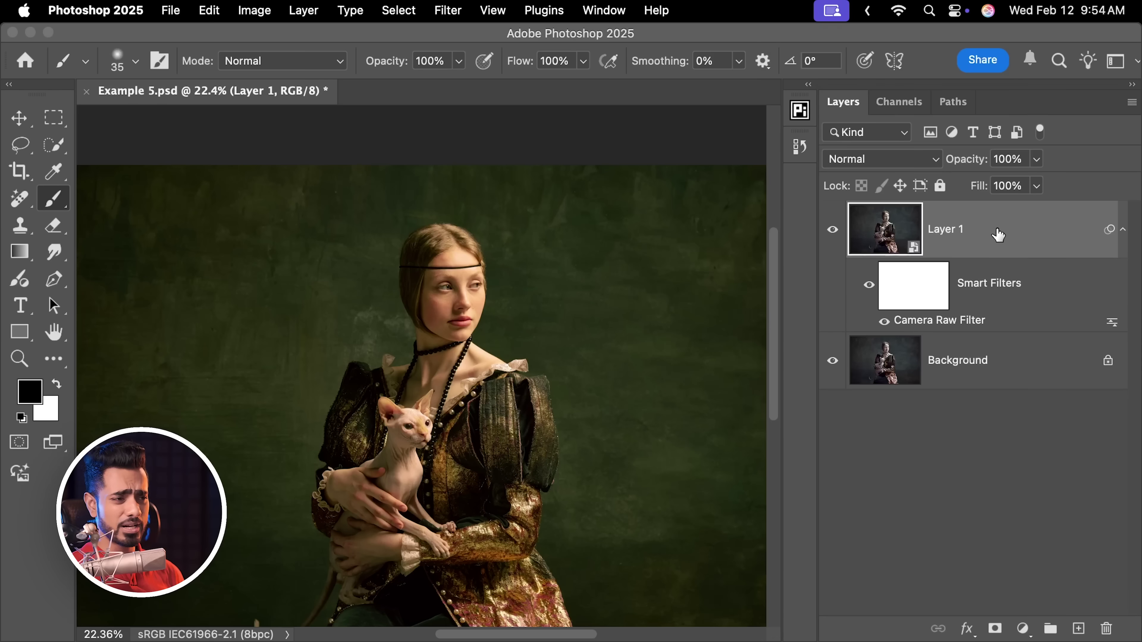
- Delete the smart object Layer 1 with its filter and duplicate the Background layer again
right_click(998, 234)
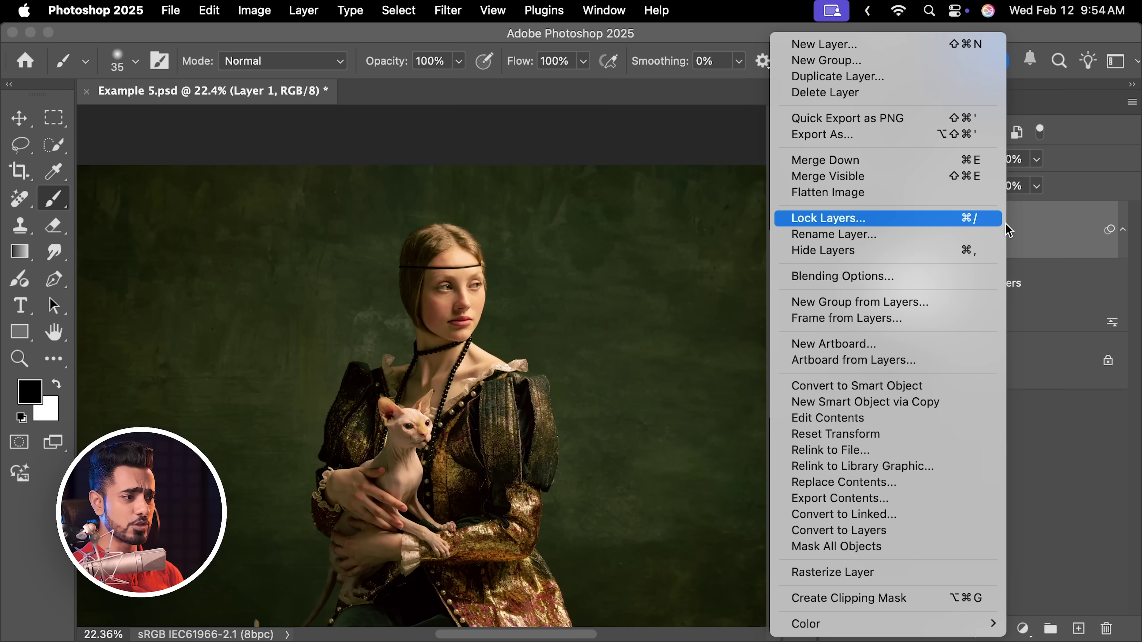
click(918, 385)
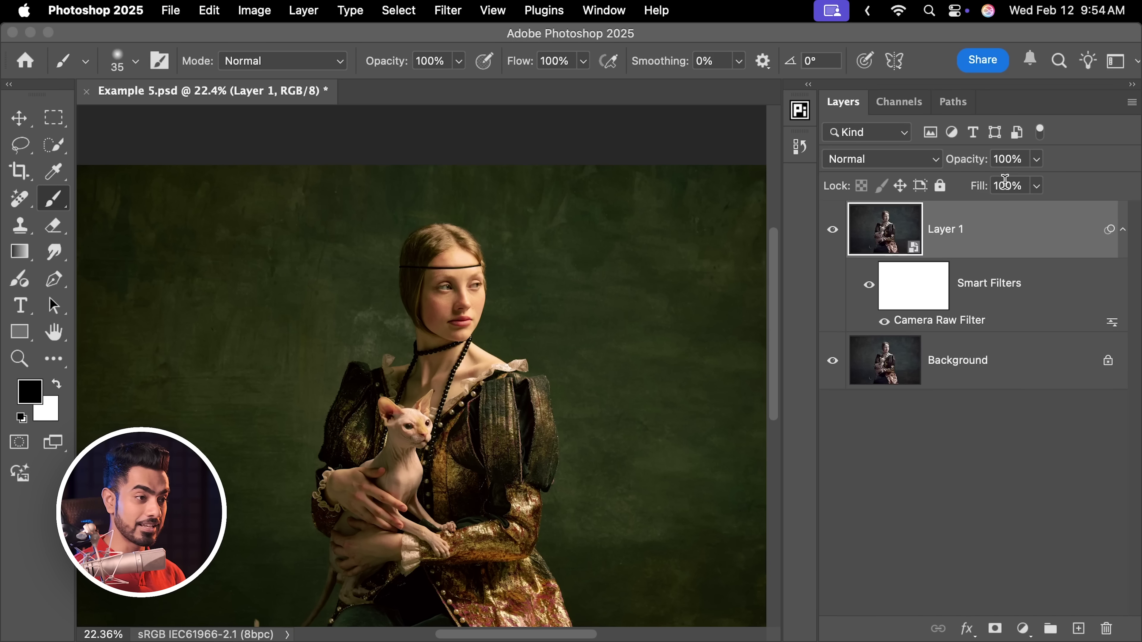
drag(998, 229, 1106, 629)
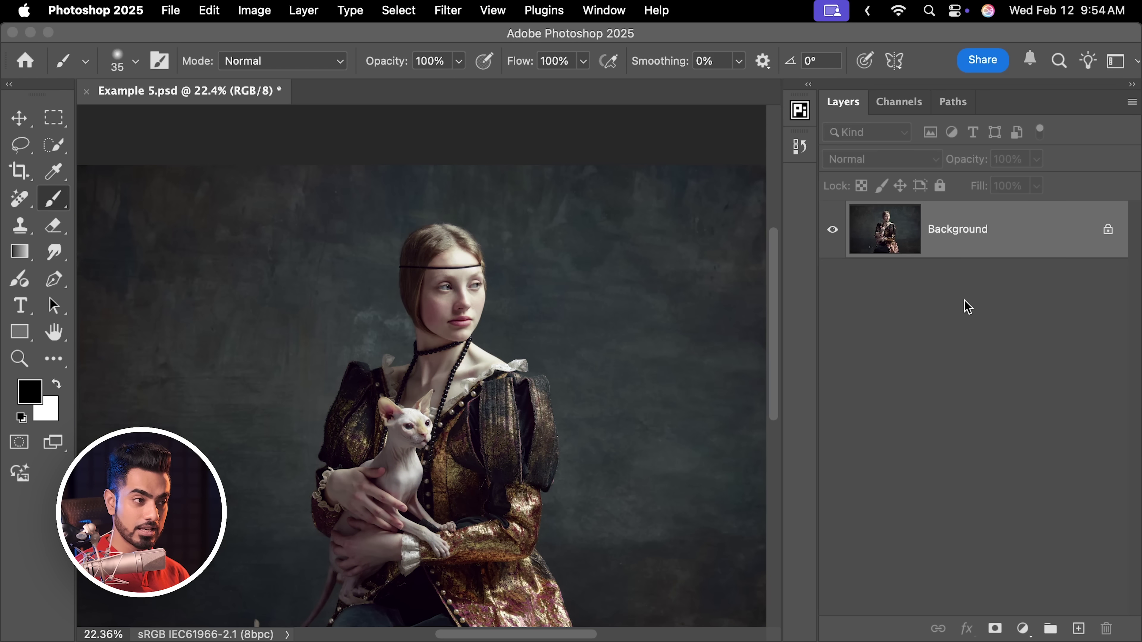
click(955, 236)
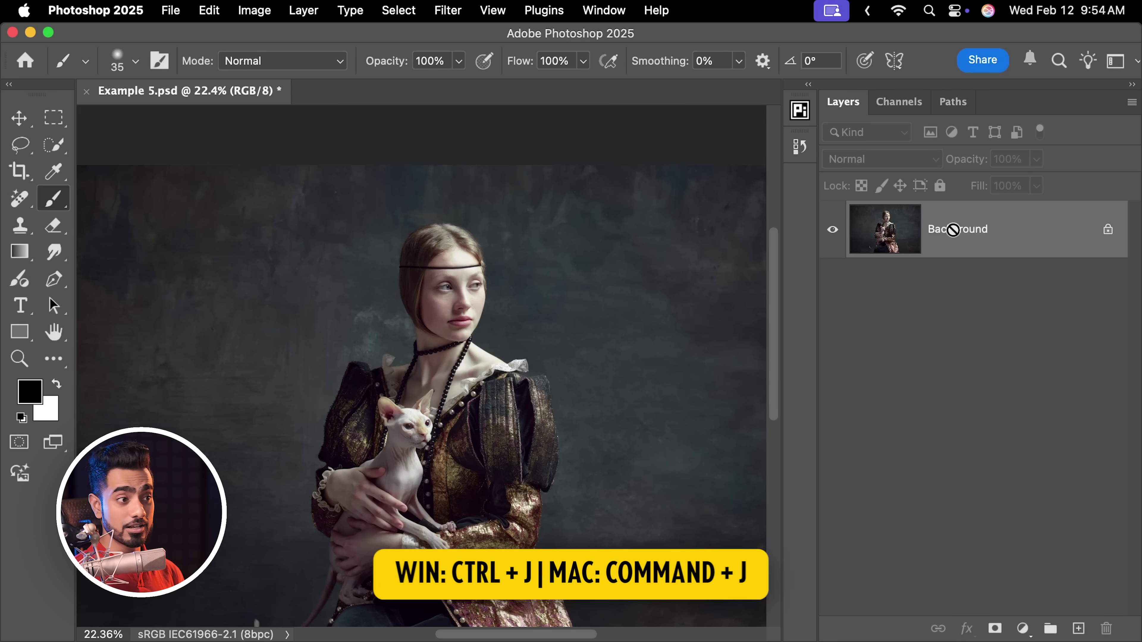
key(super+j)
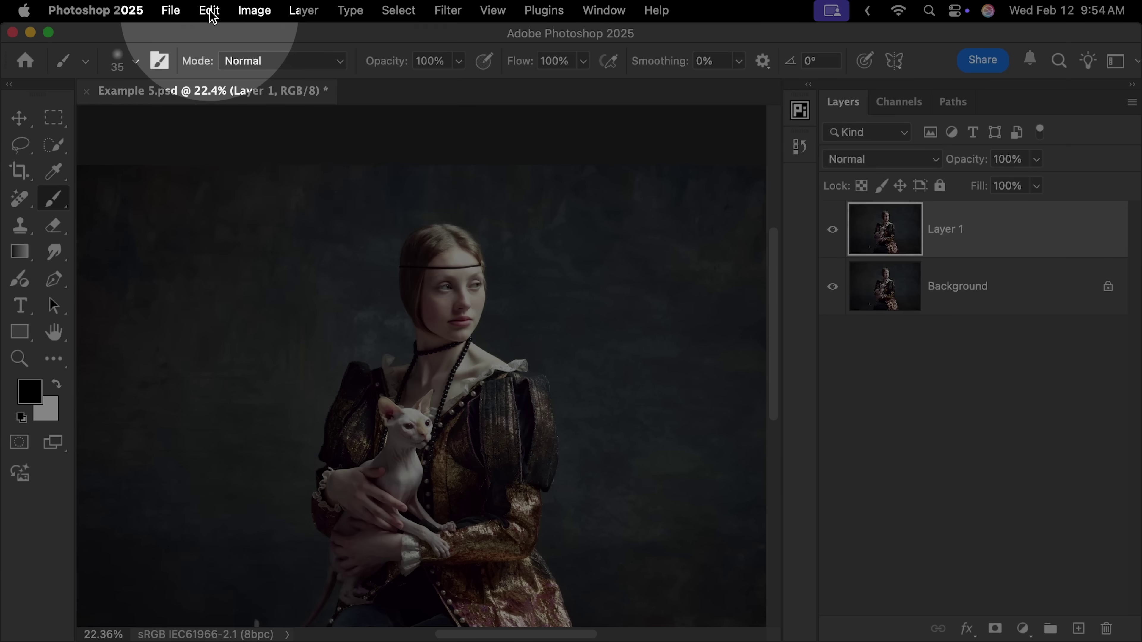
- Open the keyboard shortcut settings and select the Layer command Convert to Smart Object among the application menu shortcuts
click(209, 10)
scroll(274, 562, down, 8)
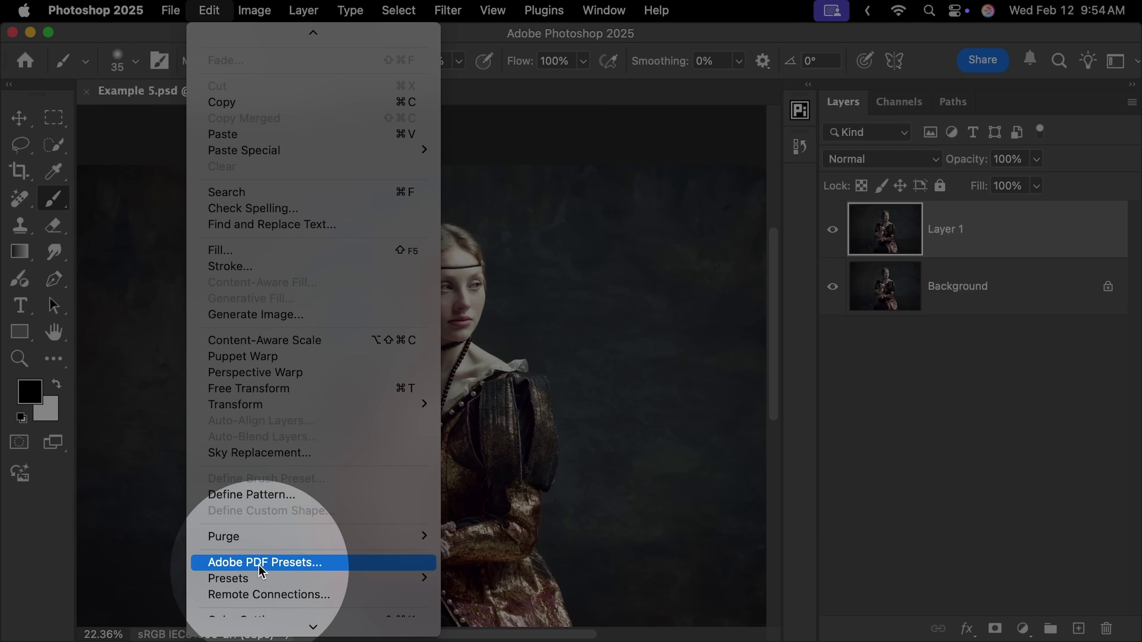
click(272, 548)
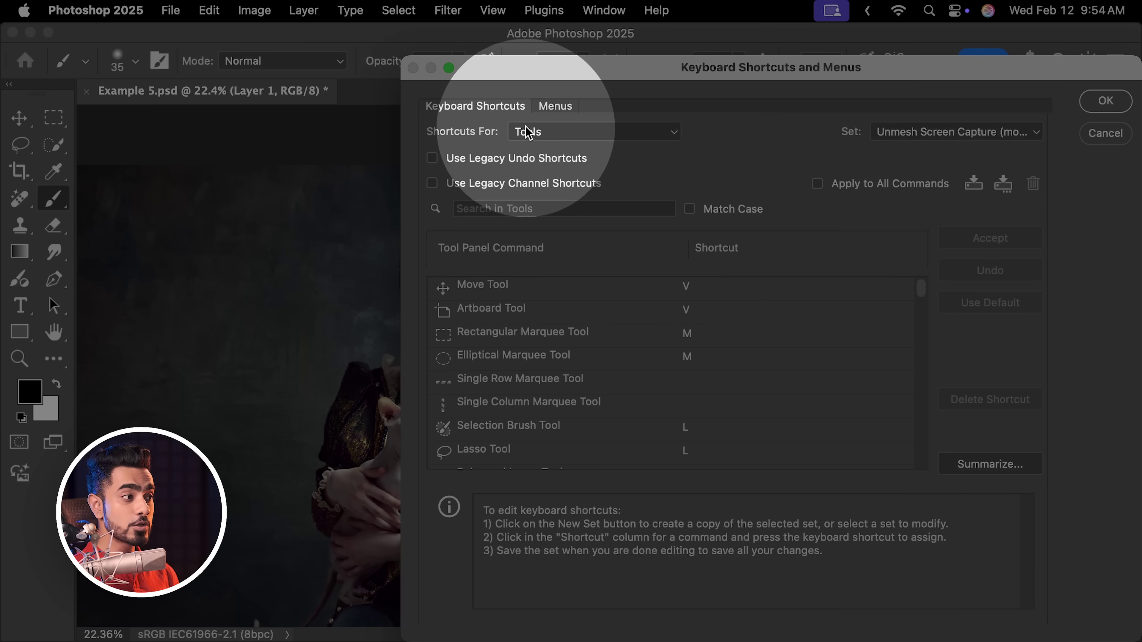
click(525, 126)
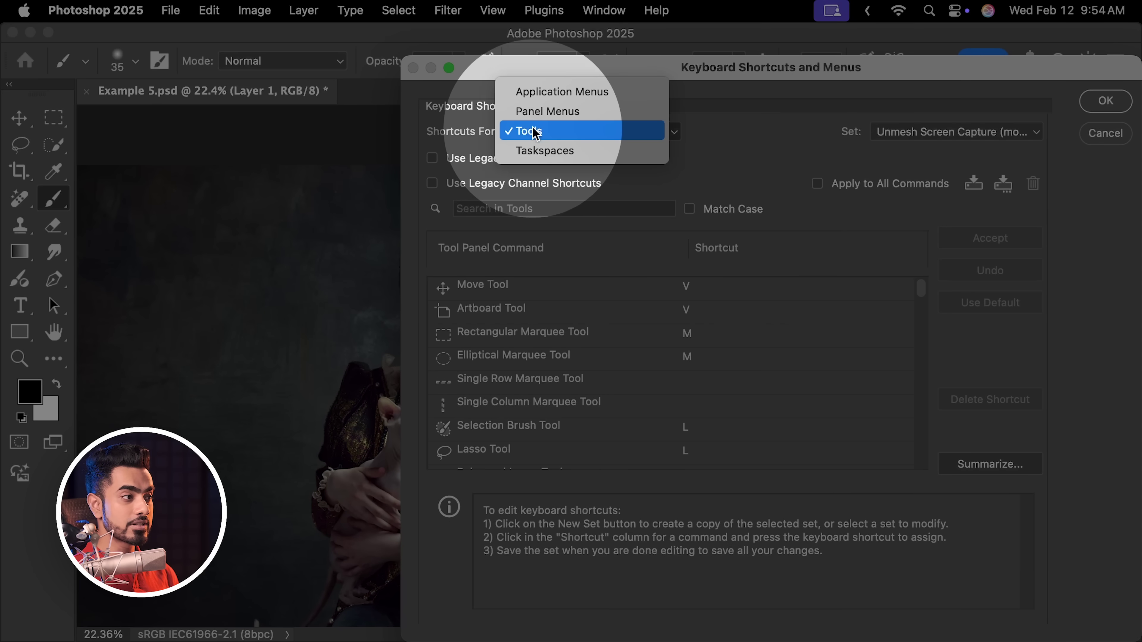
click(550, 91)
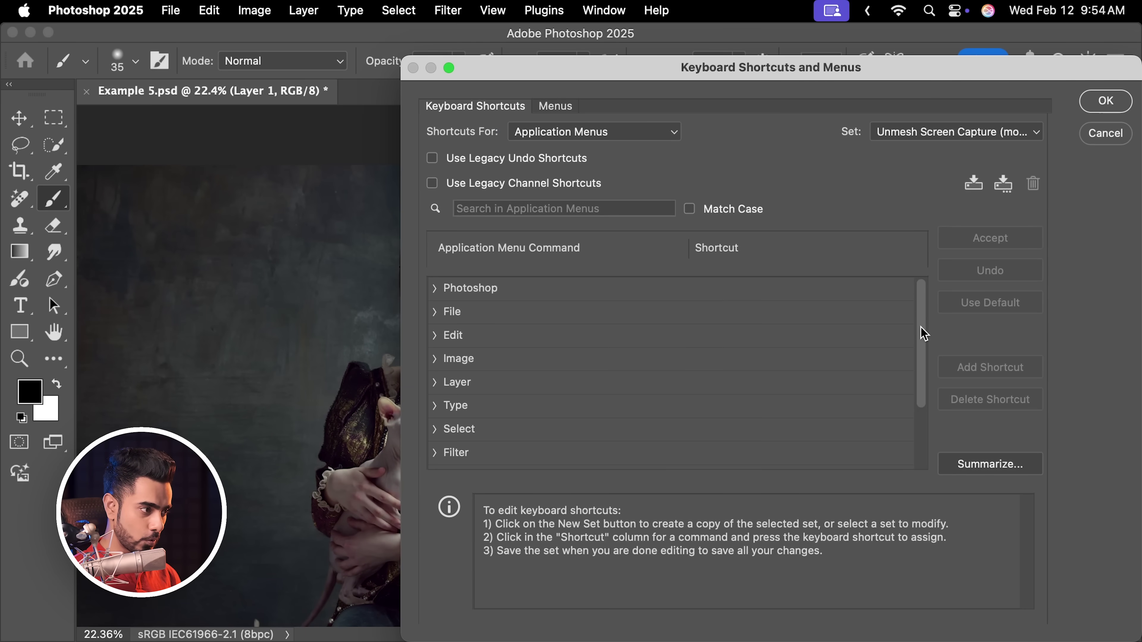
drag(921, 330, 920, 350)
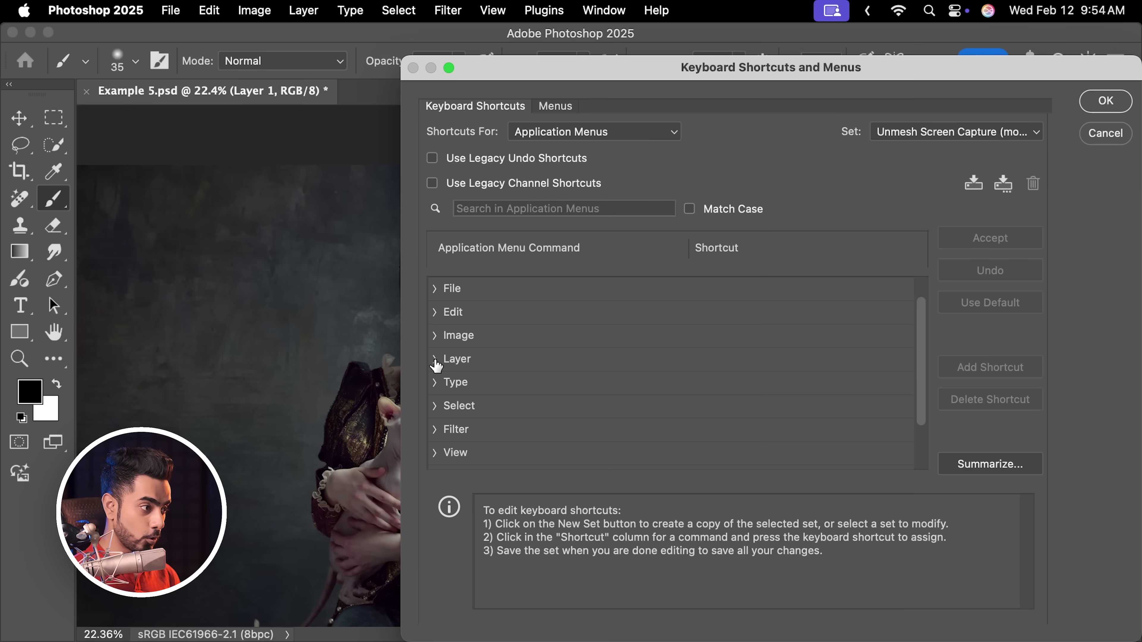
click(434, 358)
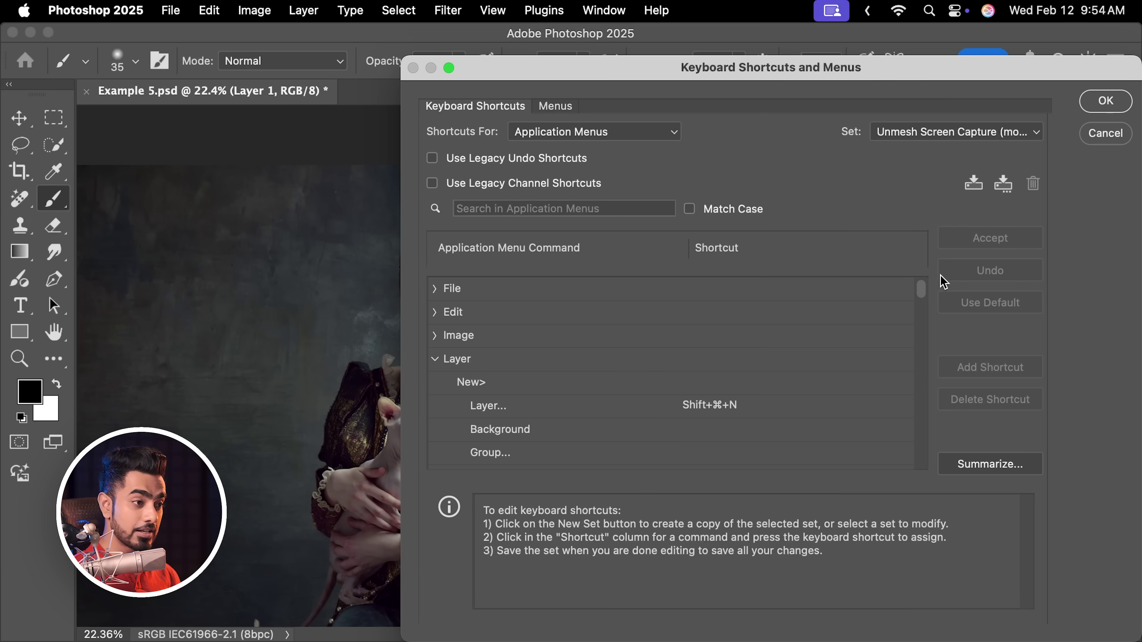
drag(924, 298, 917, 381)
click(519, 338)
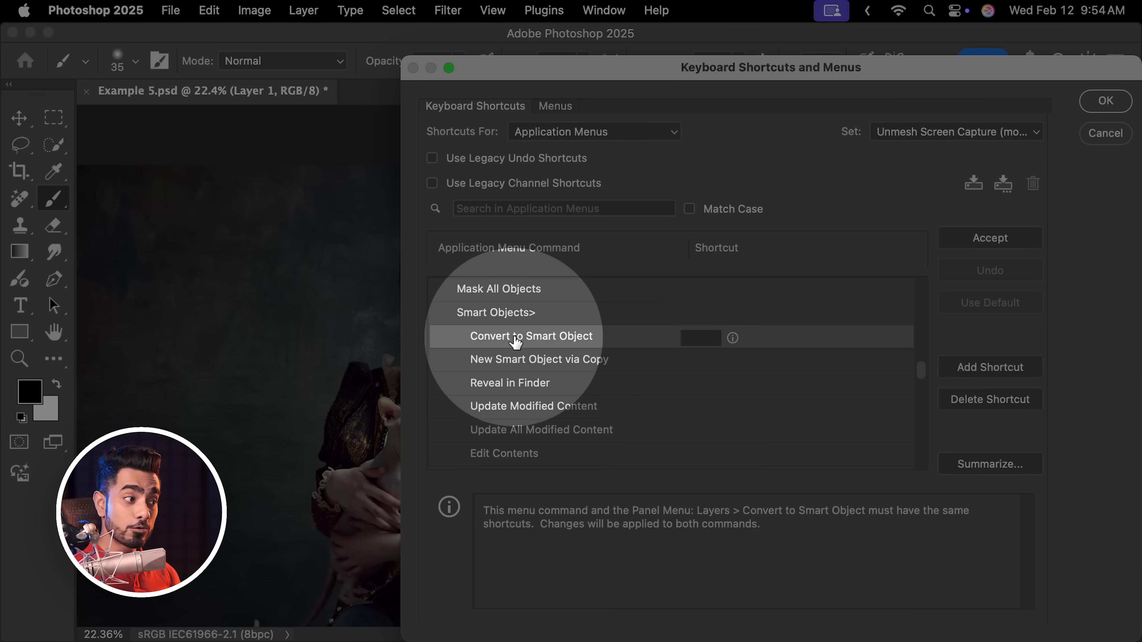
- Assign Shift+⌘+D as the shortcut for Convert to Smart Object and accept the change
click(697, 339)
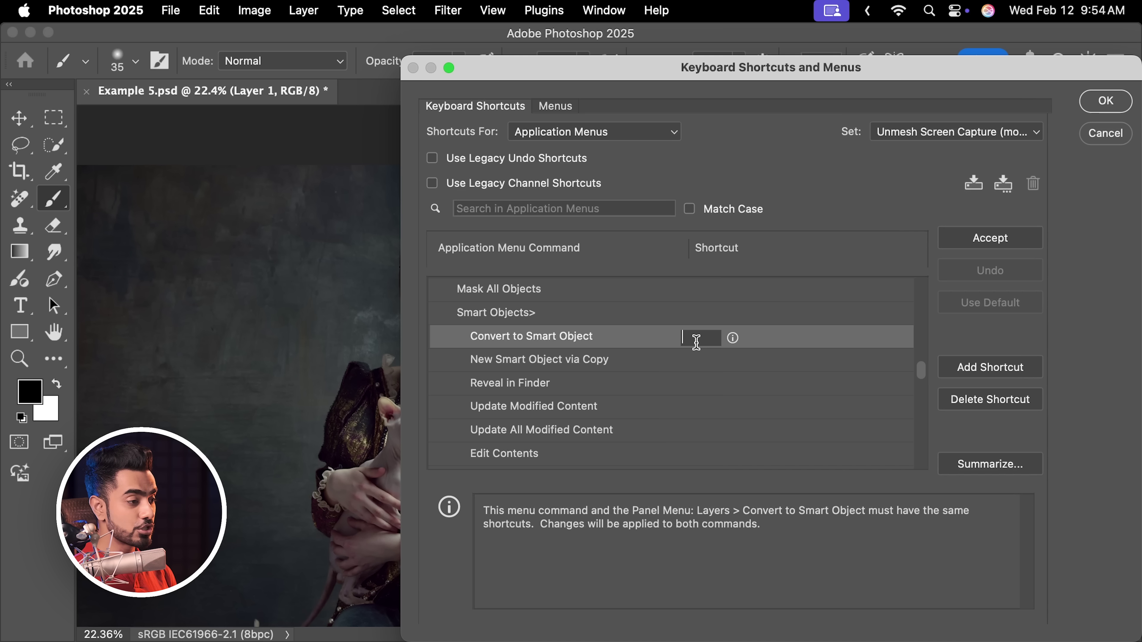
key(shift+super+d)
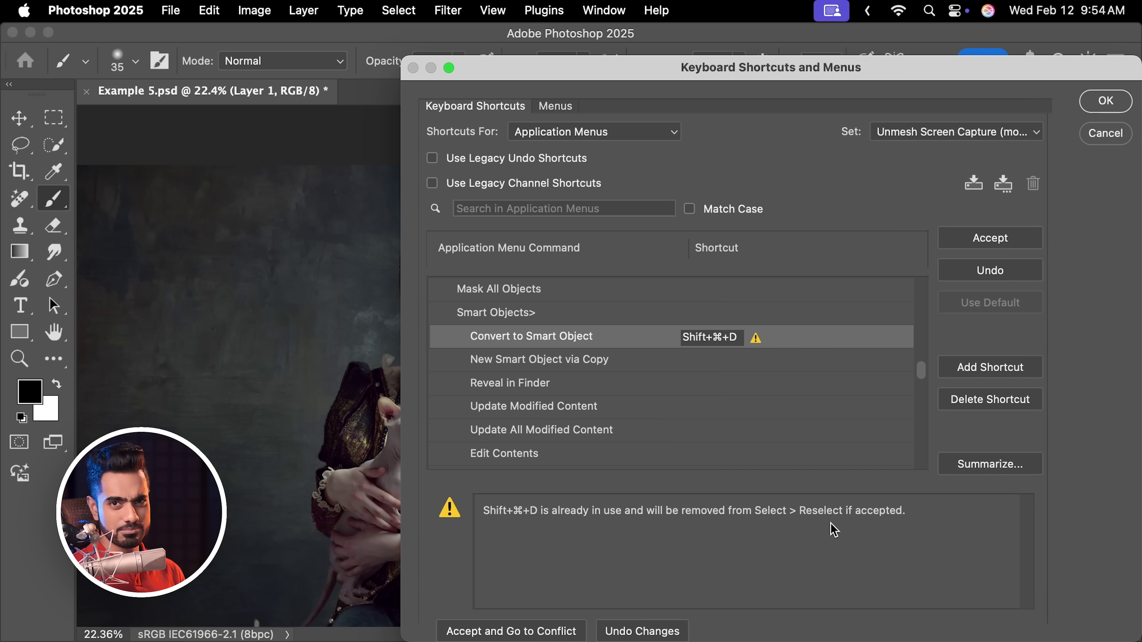
click(991, 238)
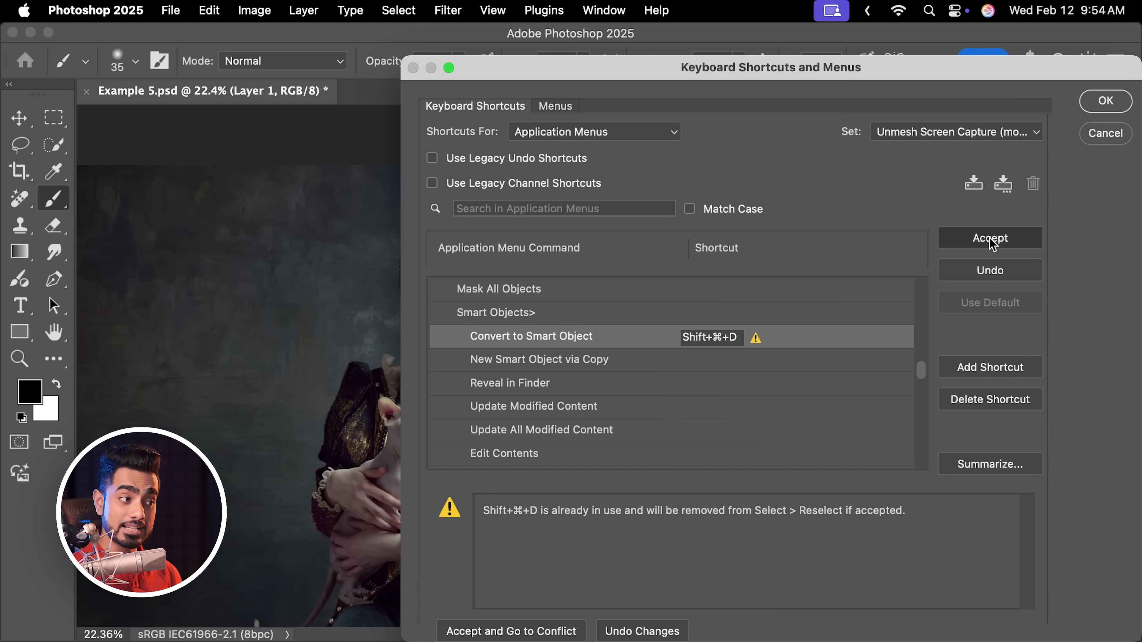
click(1106, 109)
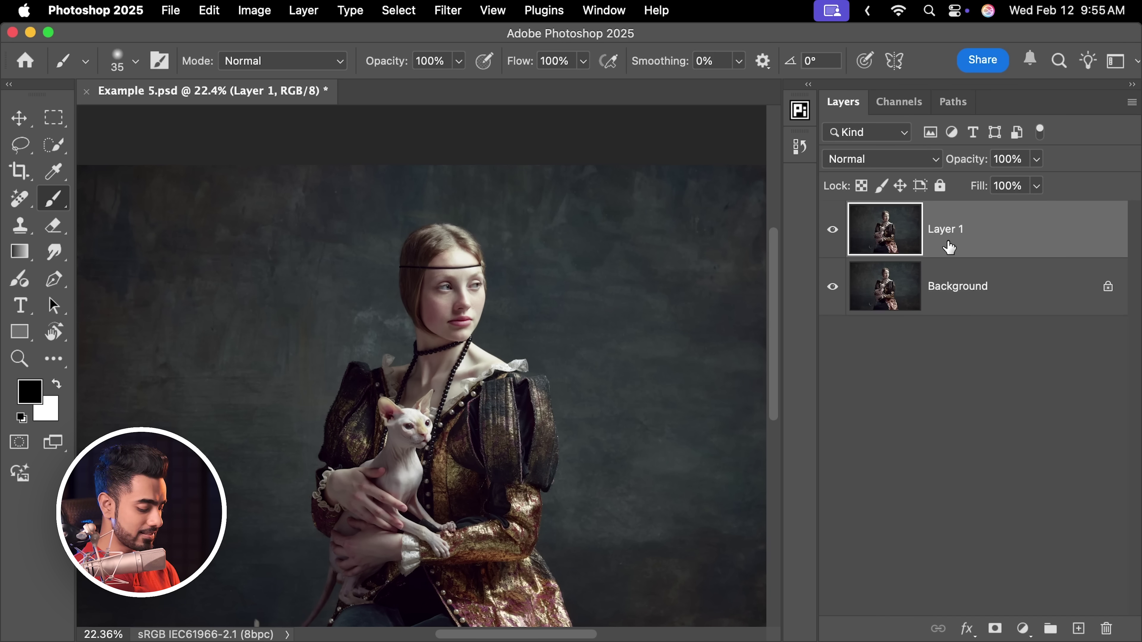
key(super+alt+shift+s)
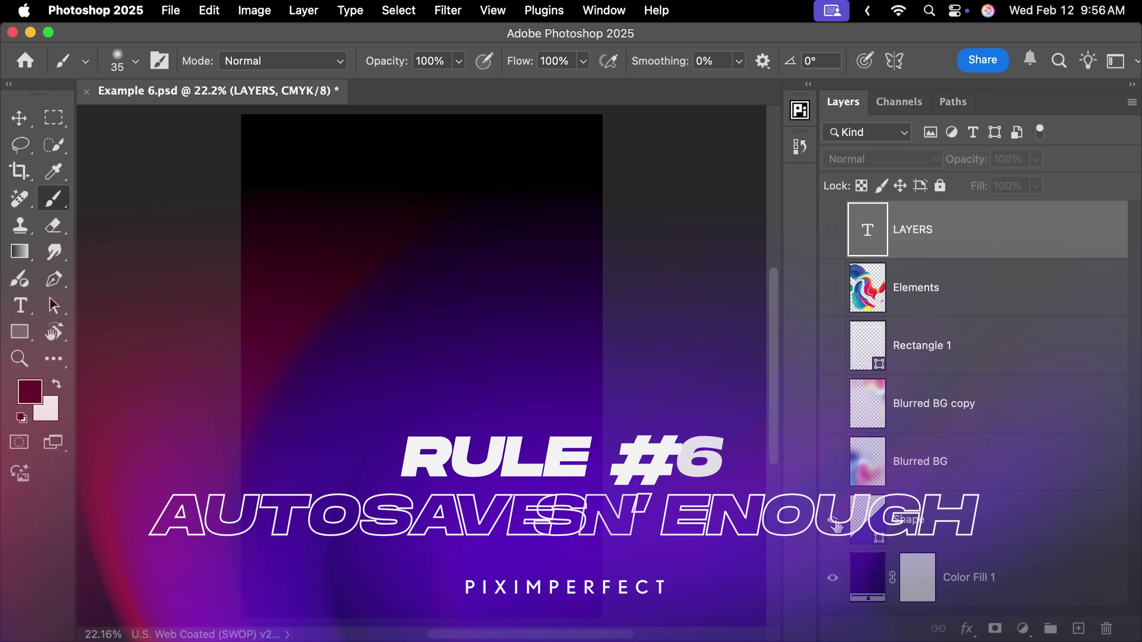
- Show all hidden layers of Example 6.psd, from Shape up to the LAYERS text, and save the document
drag(836, 523, 833, 231)
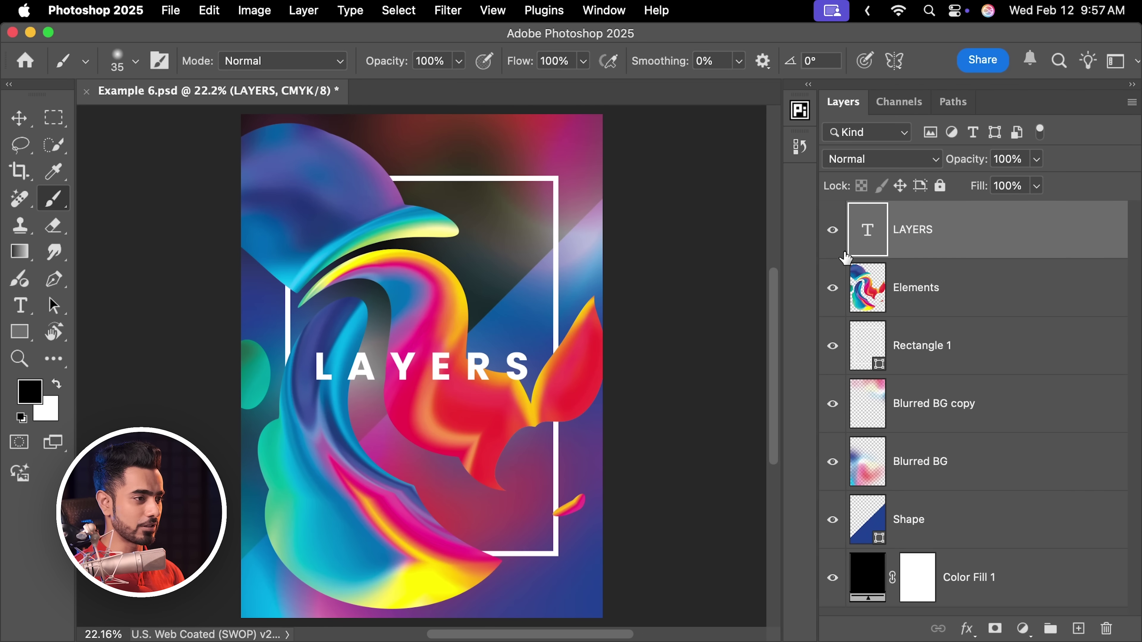
click(833, 232)
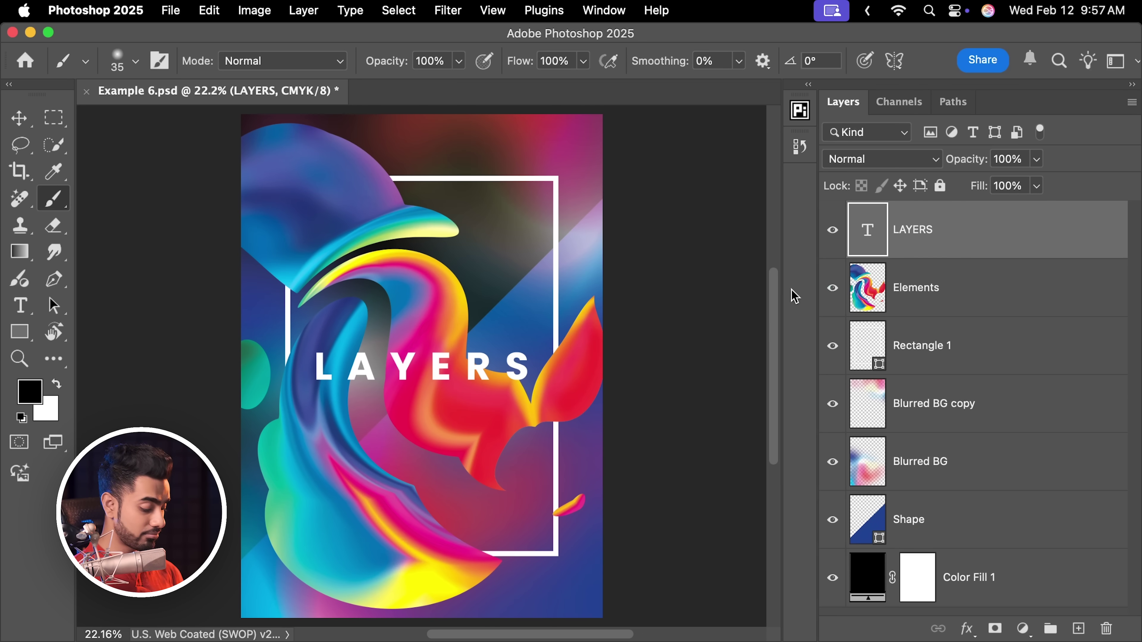
key(super+s)
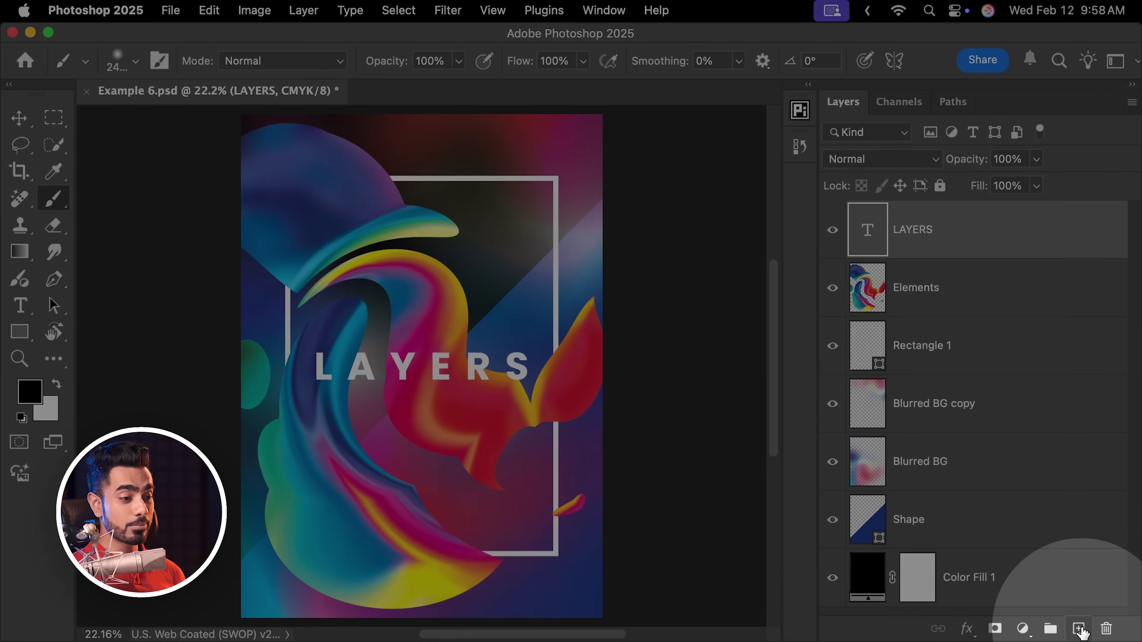
- Darken the poster's upper-left corner with an enlarged soft black brush on a new layer and save the file
click(1079, 626)
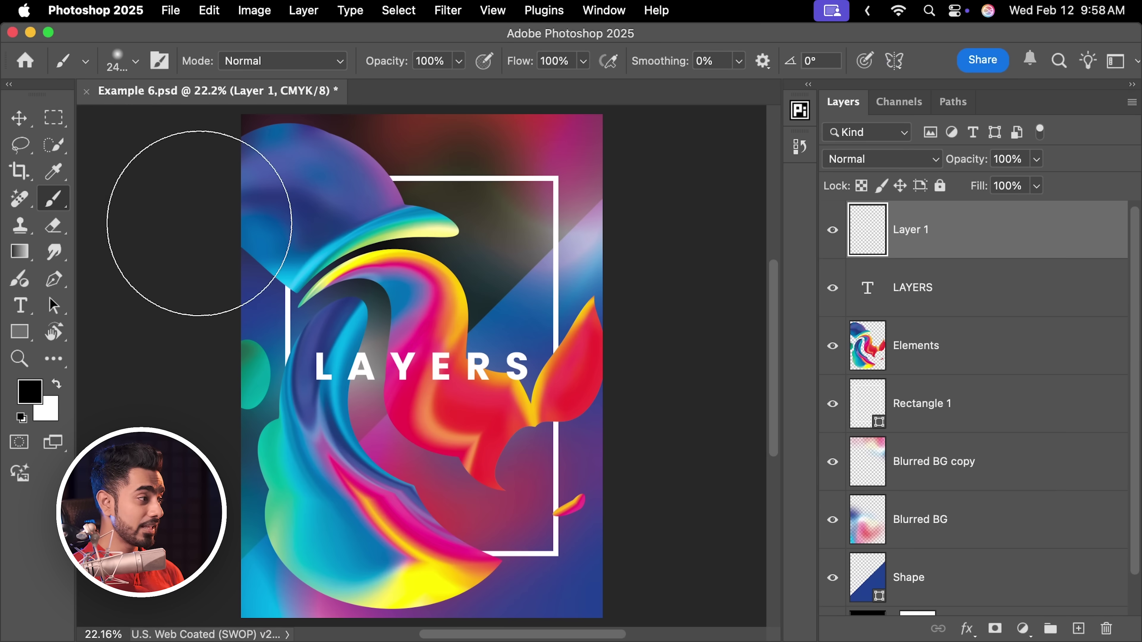
scroll(288, 216, down, 5)
key(bracketright)
key(bracketright)
drag(247, 157, 199, 141)
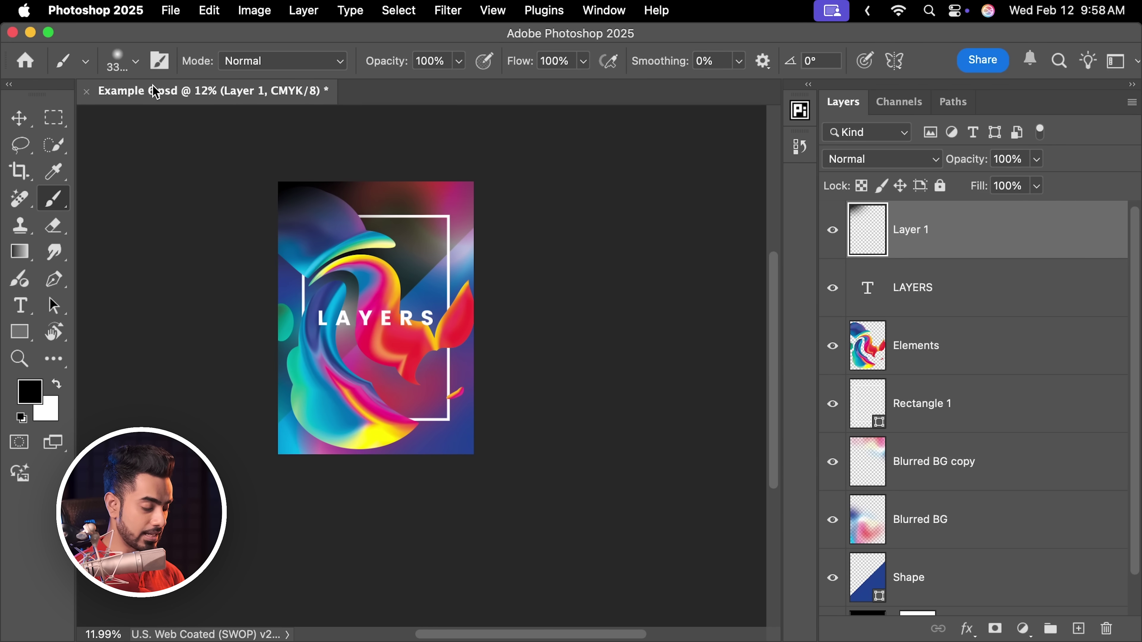
key(super+0)
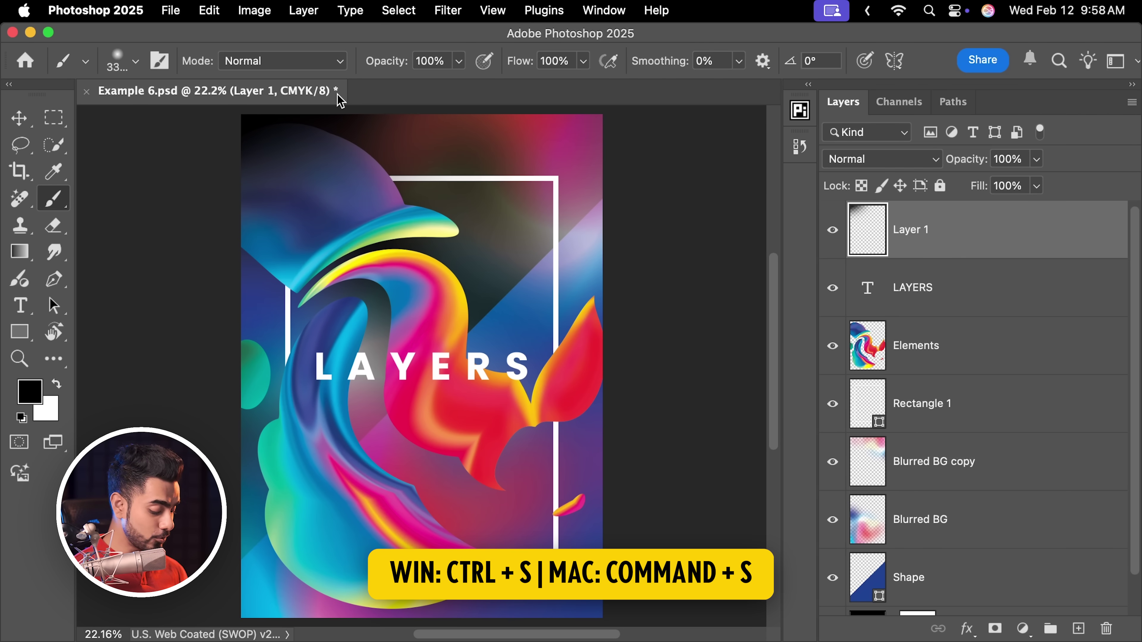
key(super+s)
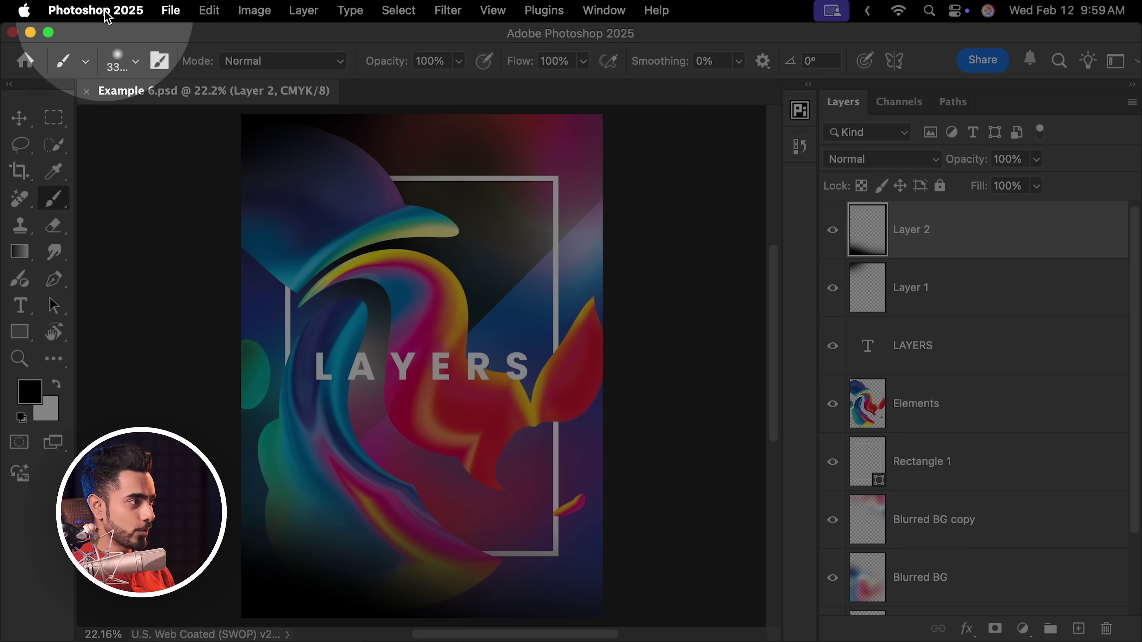
- Have recovery information saved automatically every 5 Minutes in the File Handling preferences
click(107, 17)
mouse_move(110, 83)
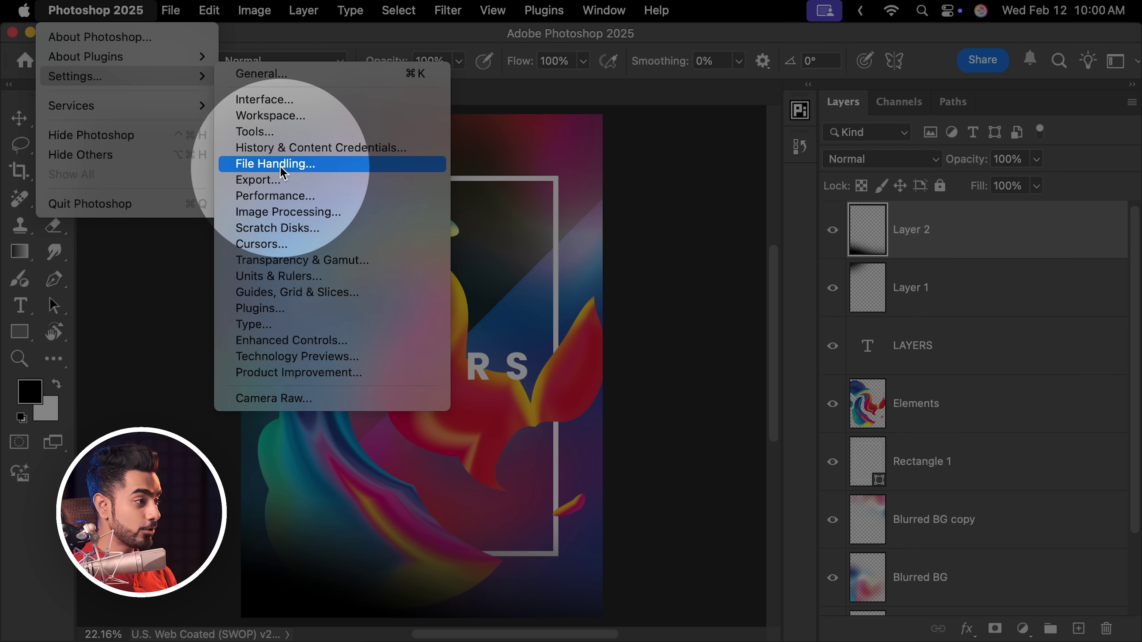
click(287, 166)
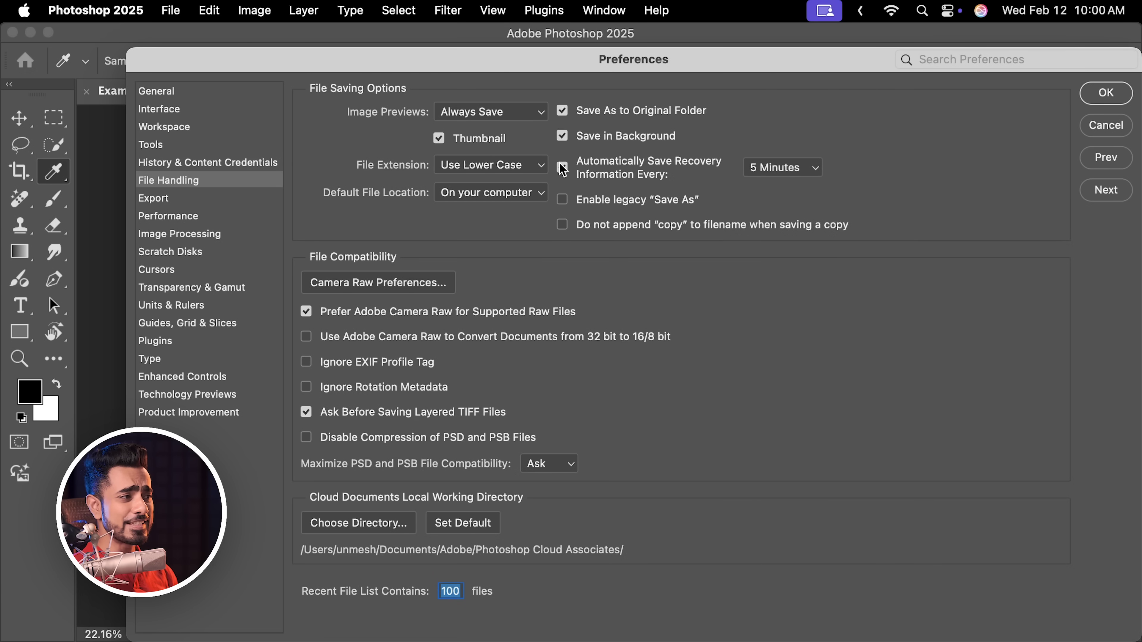
click(563, 167)
click(562, 168)
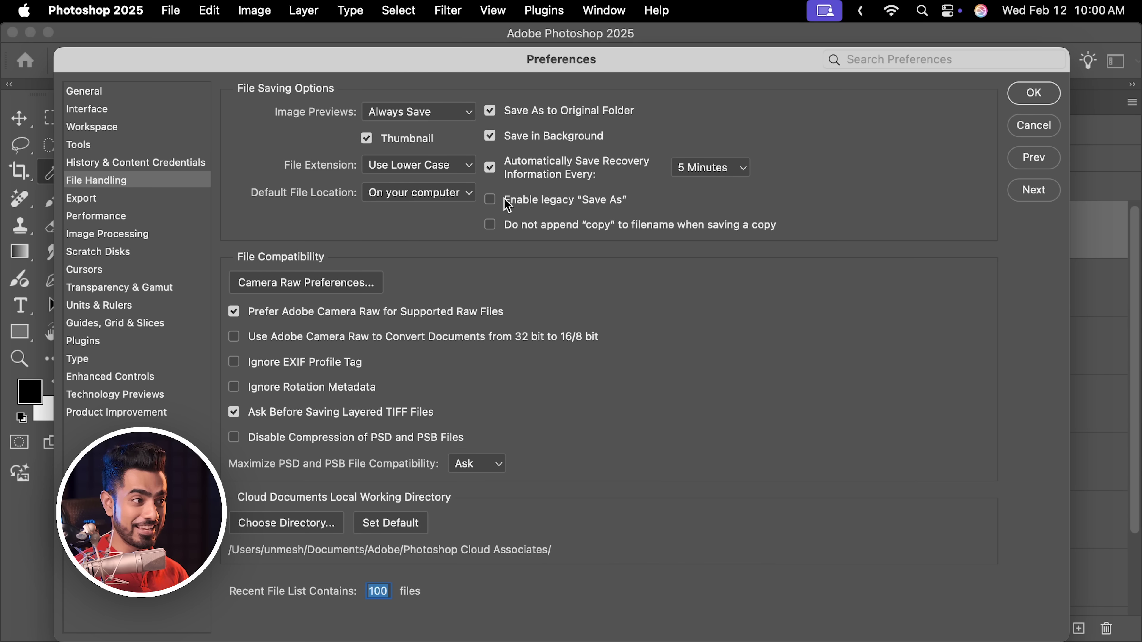
click(709, 168)
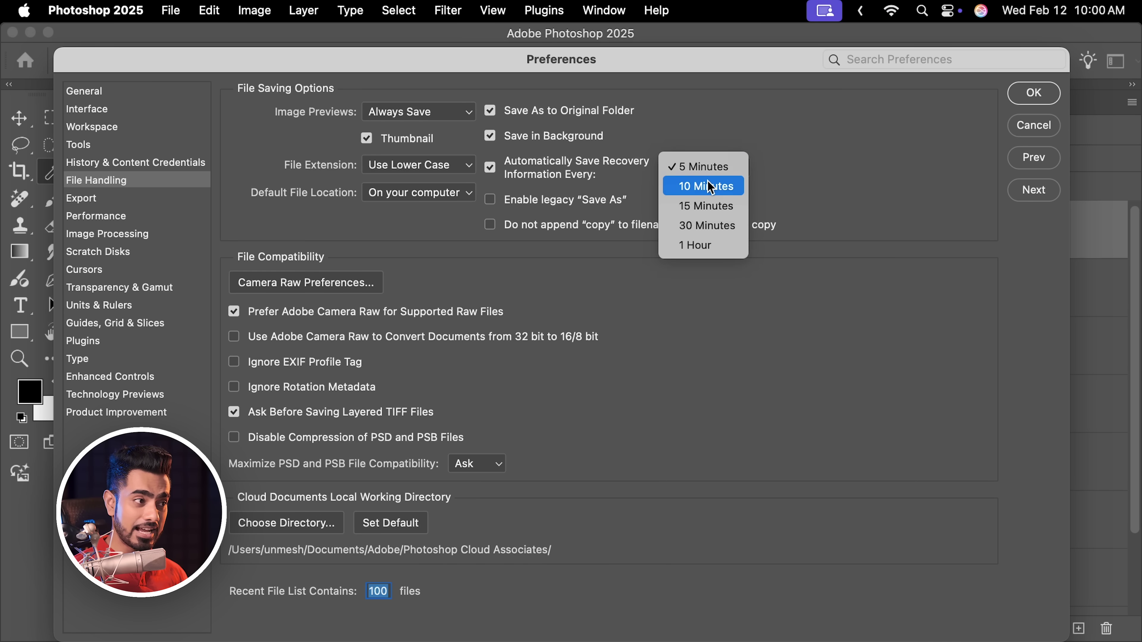
click(722, 170)
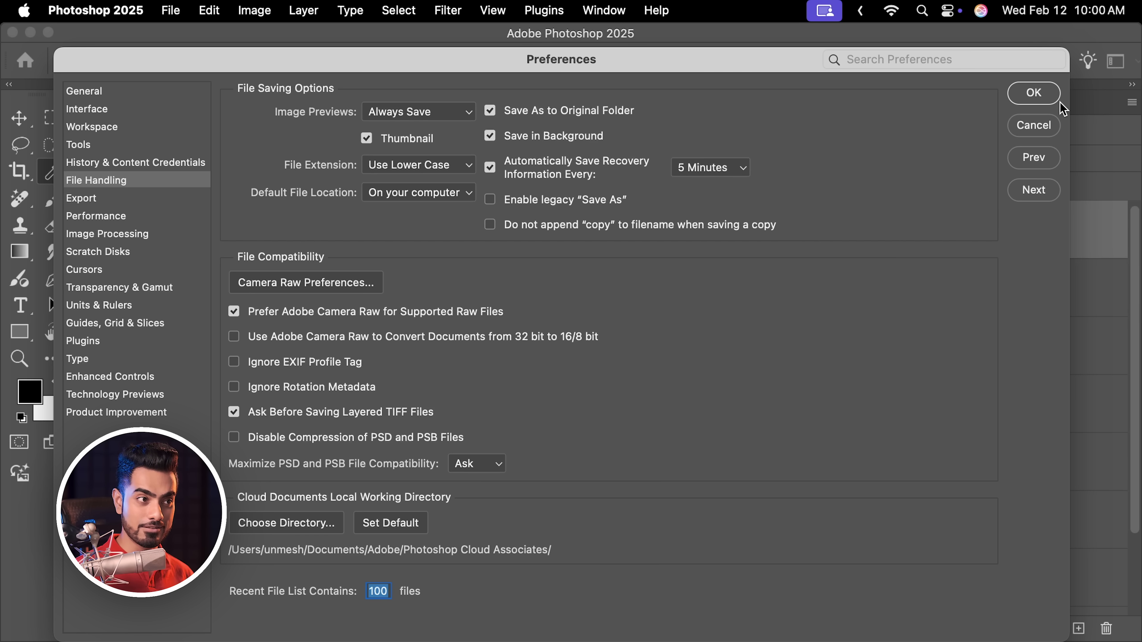
click(1030, 93)
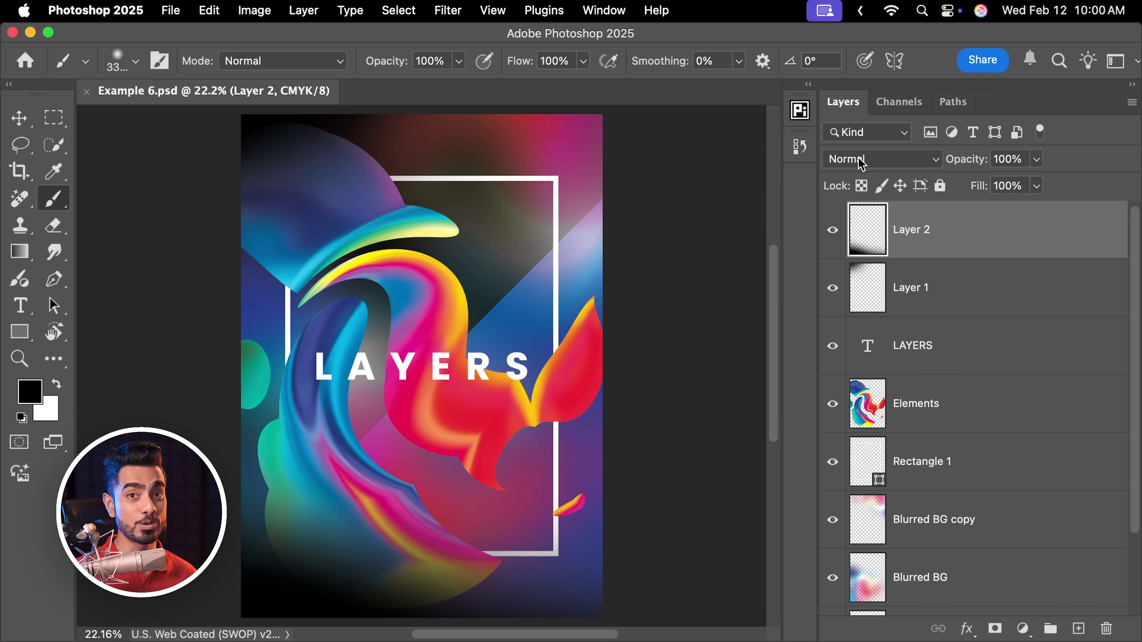